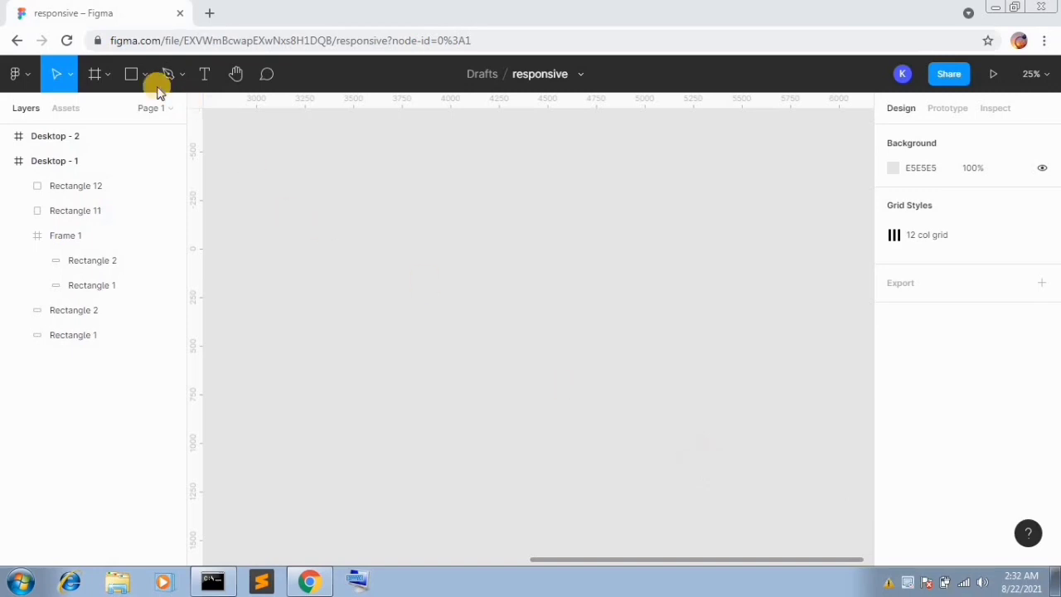
Add a Desktop preset frame, 1440 × 1024, to the canvas and dismiss the color scheme notification.
click(95, 73)
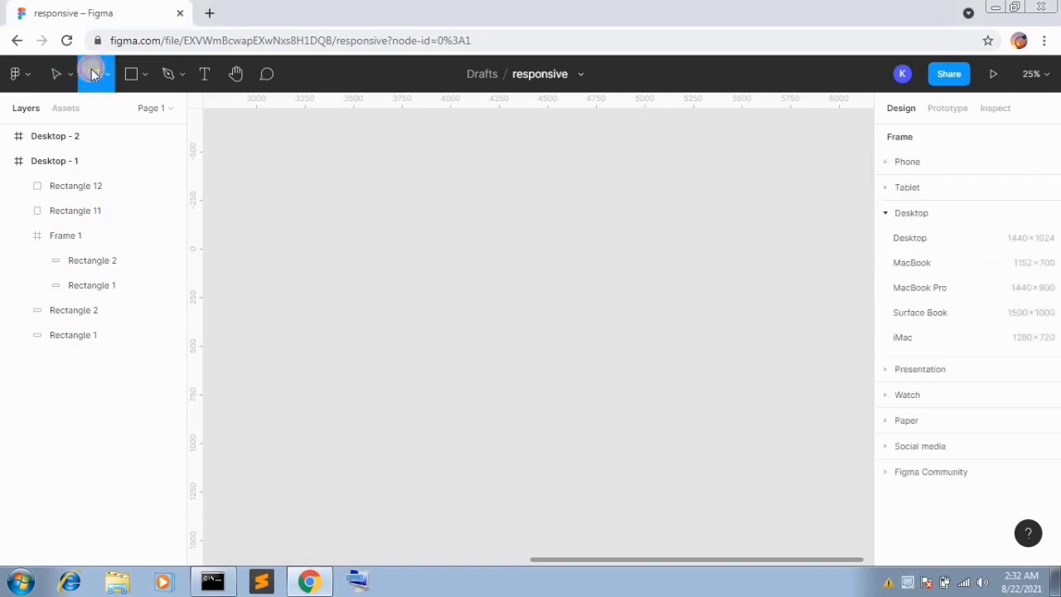
click(905, 241)
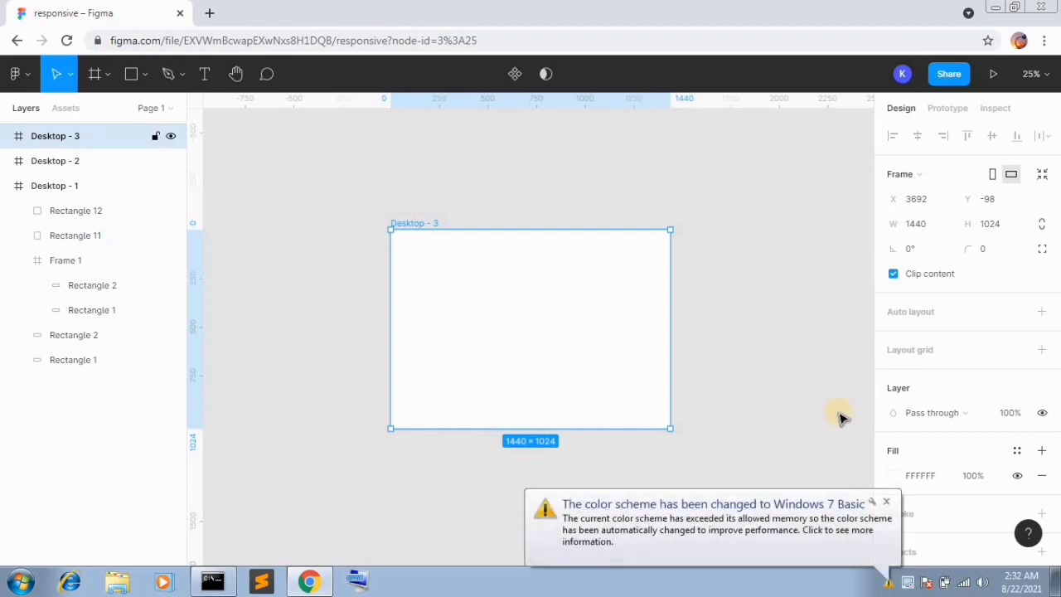
click(887, 502)
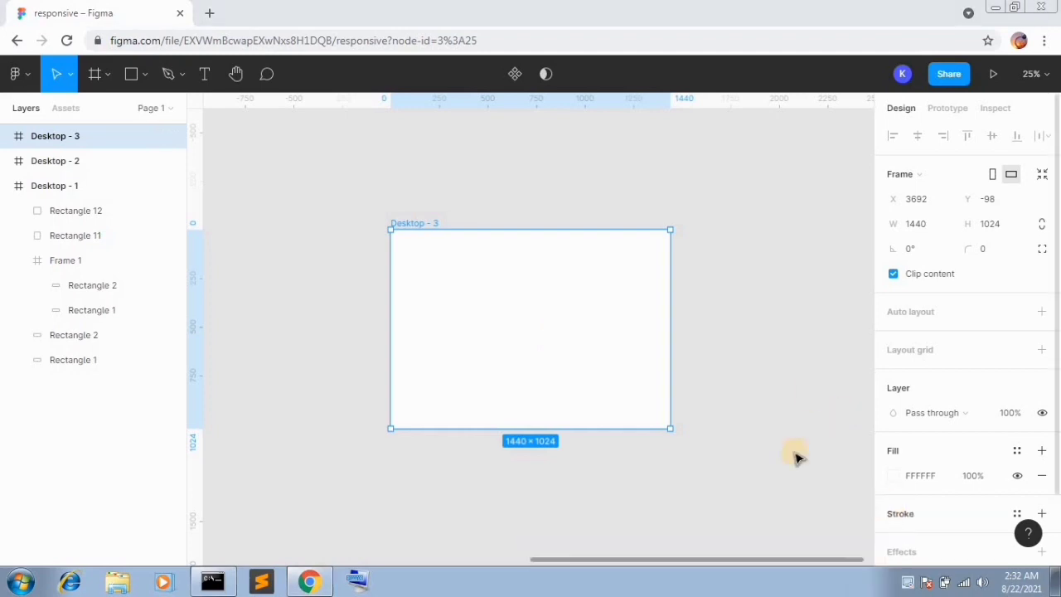
Reposition the new Desktop frame on the canvas to about X 3360, Y -118.
drag(597, 354, 521, 351)
drag(462, 336, 418, 330)
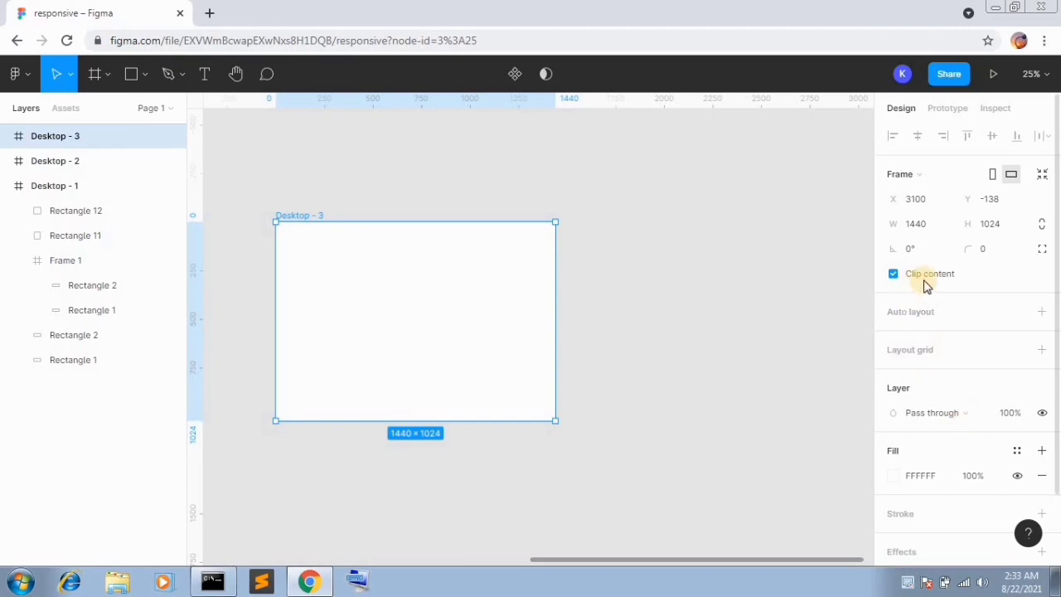
drag(486, 308, 524, 311)
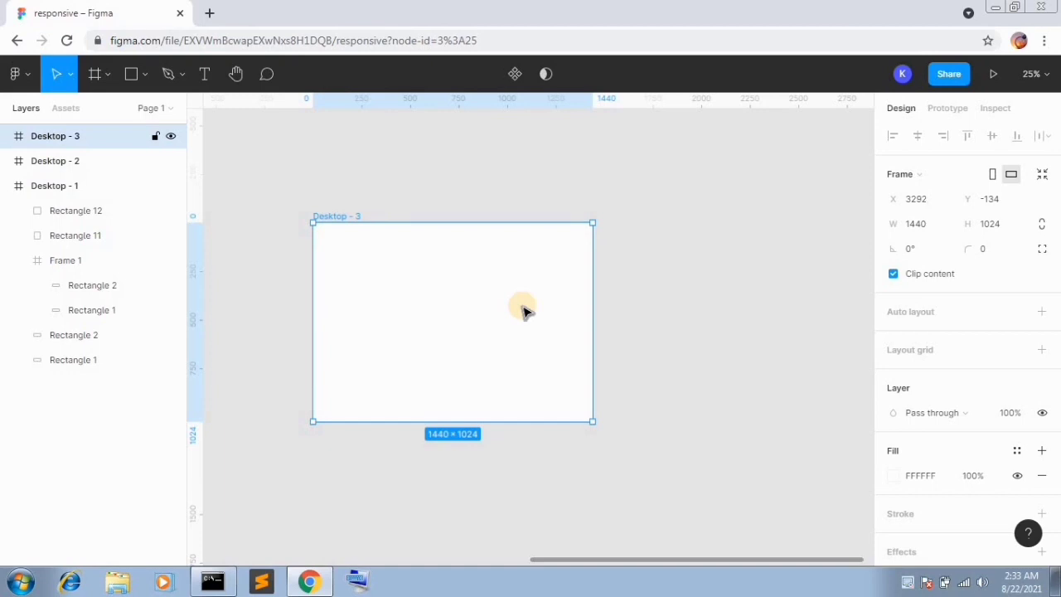
drag(481, 307, 495, 311)
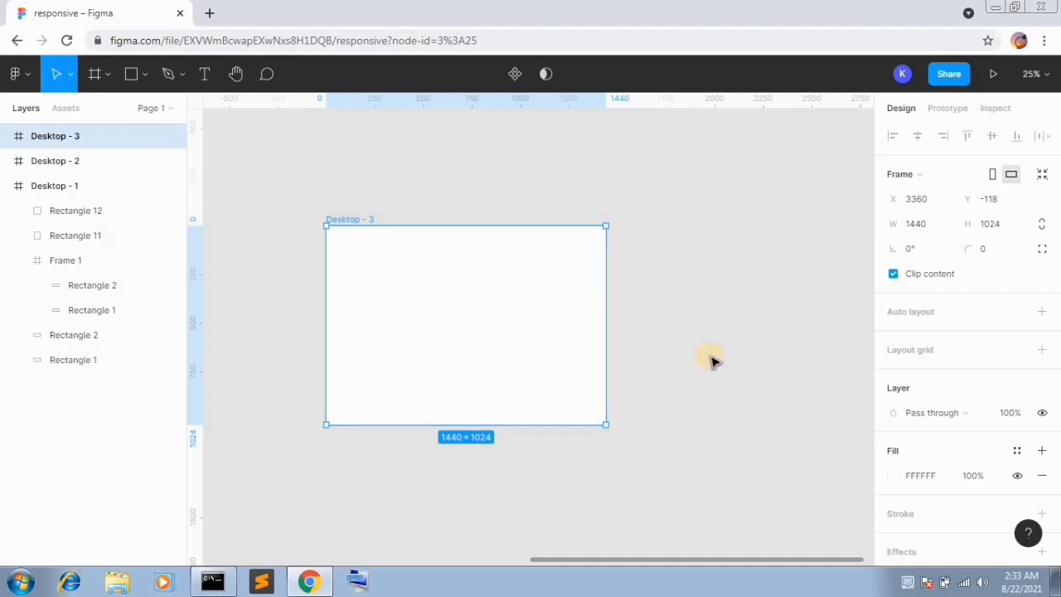
Add a layout grid to the Desktop - 3 frame and open its settings.
click(927, 352)
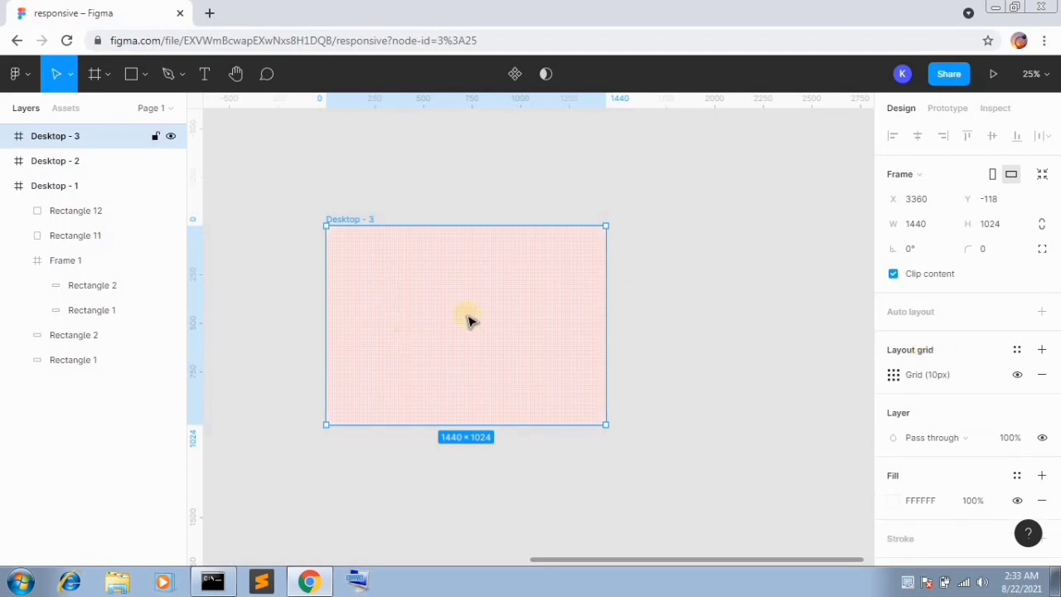
click(894, 377)
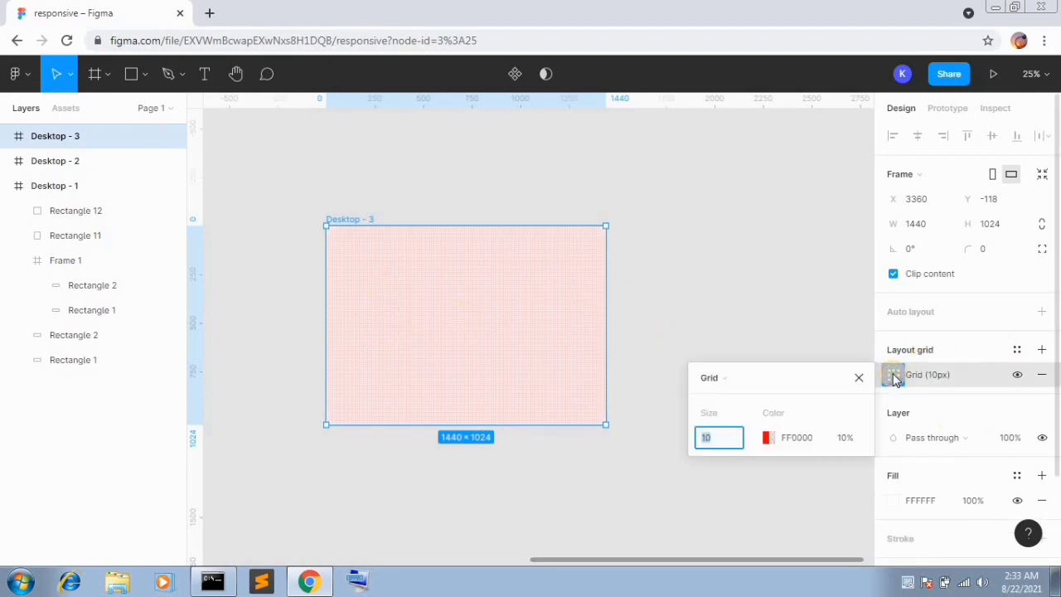
Try the Columns and Rows types on the layout grid, and switch it back to the uniform Grid type.
click(716, 378)
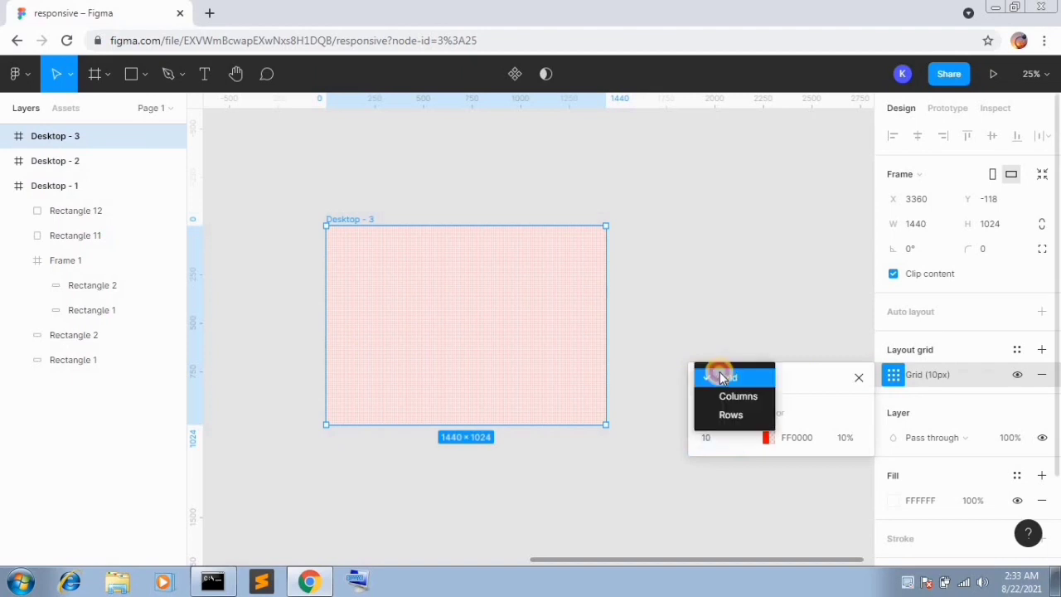
click(730, 397)
click(730, 363)
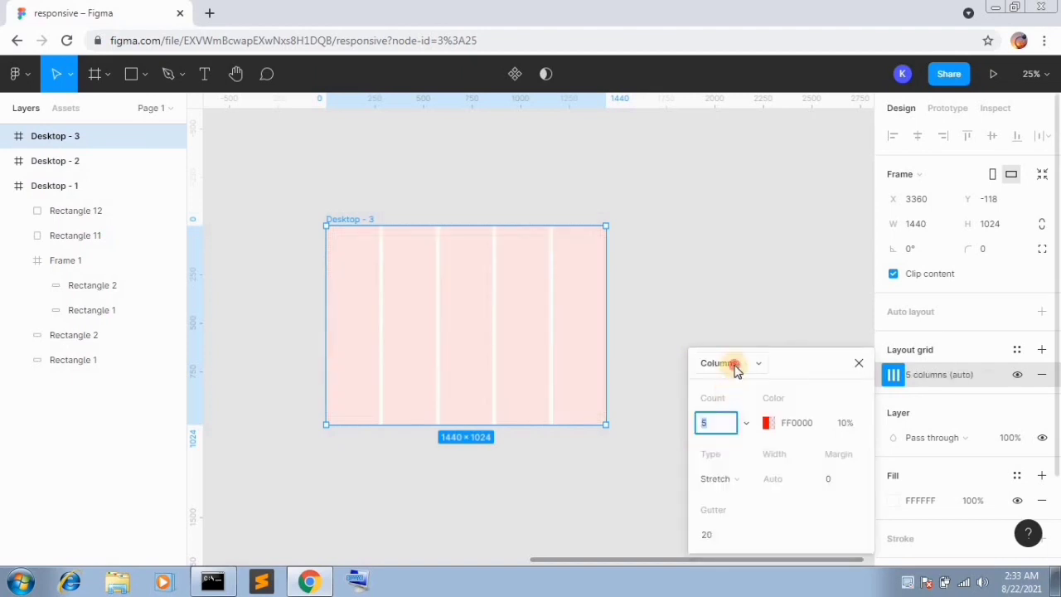
click(735, 382)
click(735, 365)
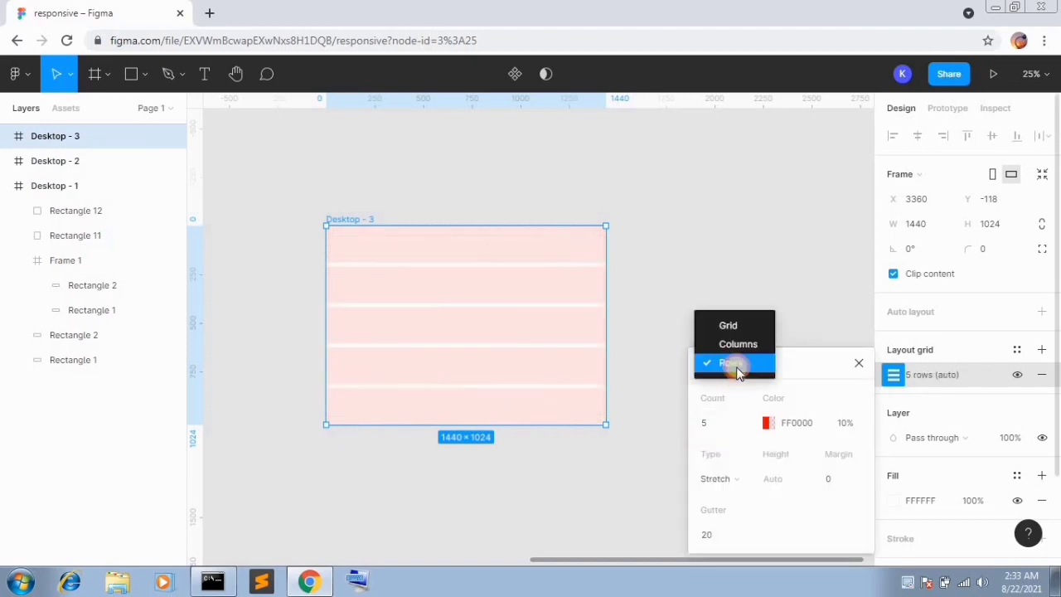
click(731, 327)
click(718, 423)
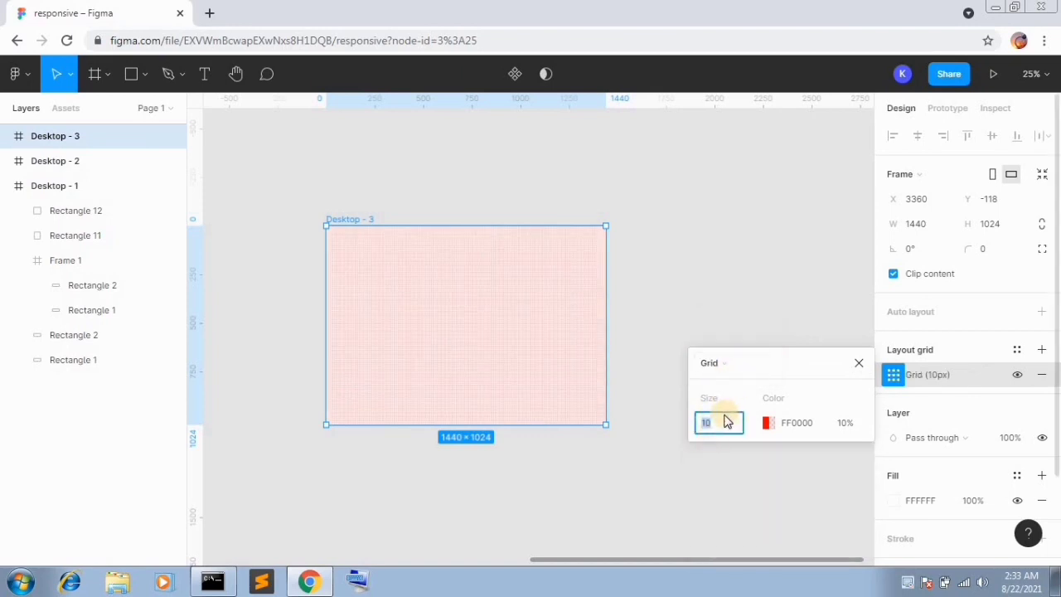
Change the layout grid type to Columns with a count of 12.
click(737, 362)
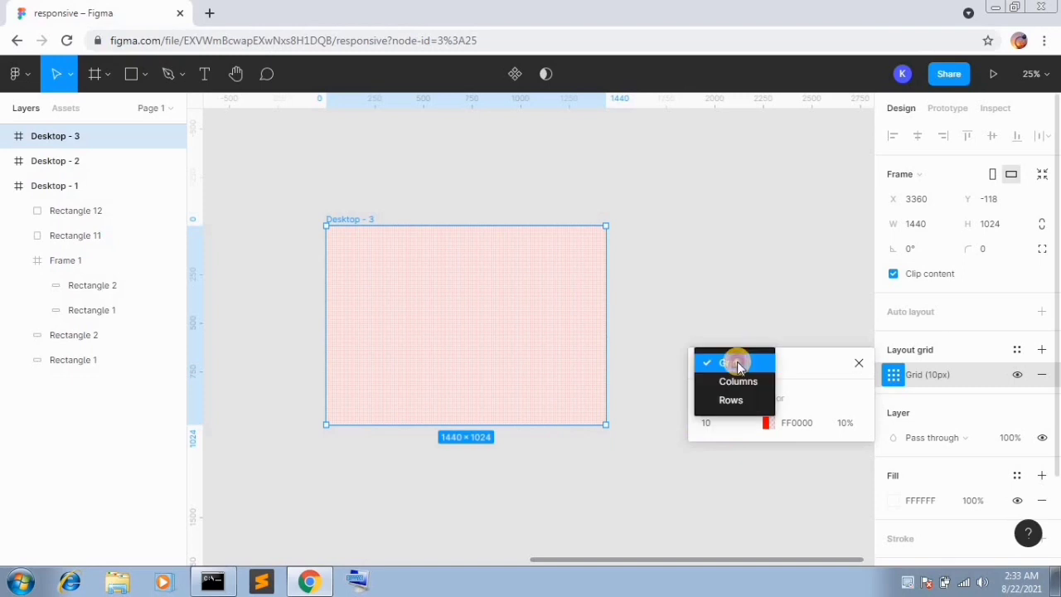
click(734, 382)
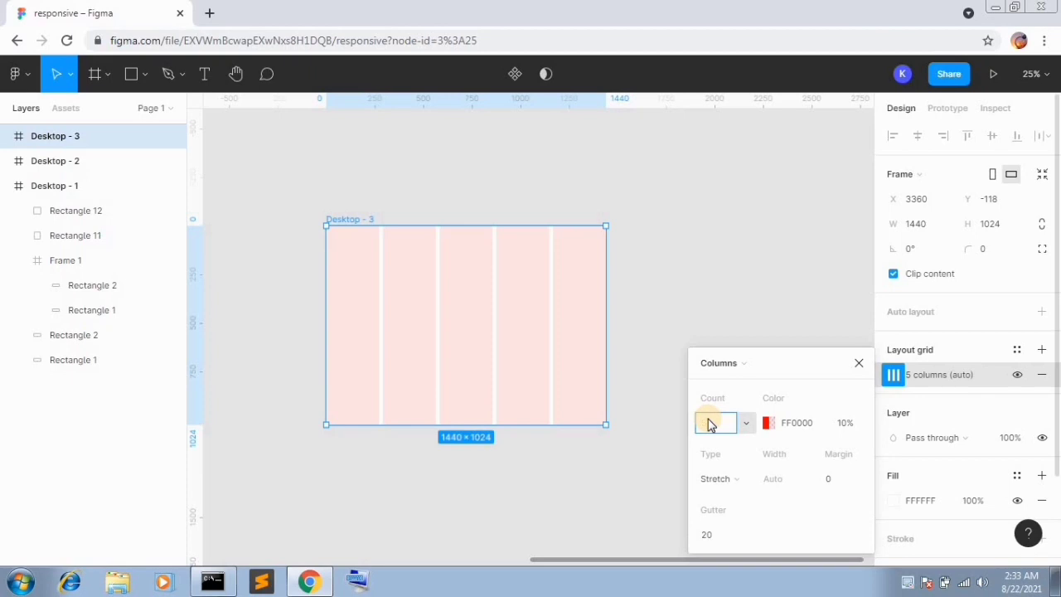
key(Return)
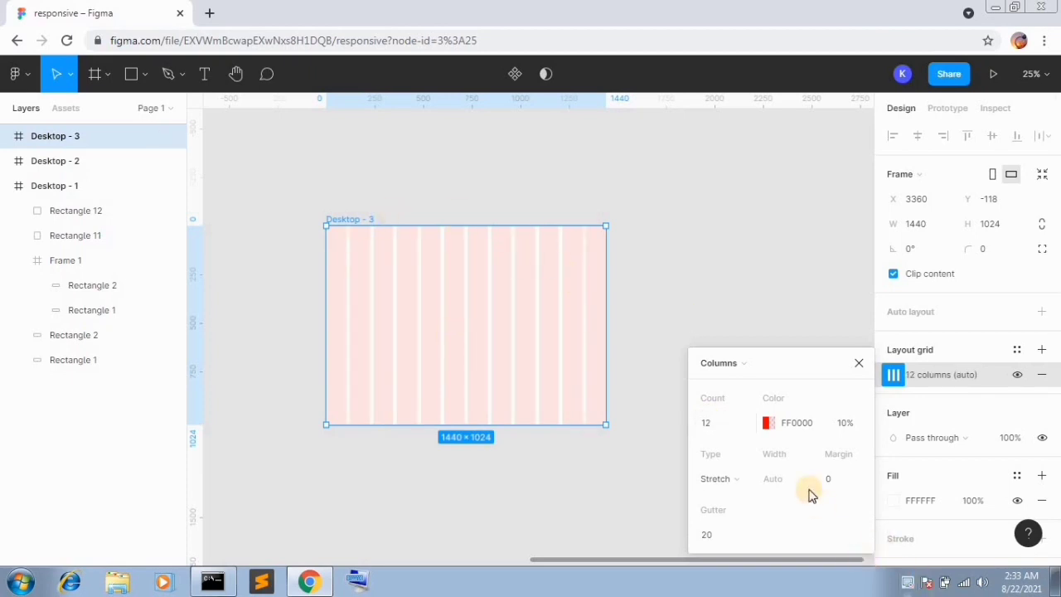
Set the column grid's color to F60000 with 15% opacity.
click(767, 423)
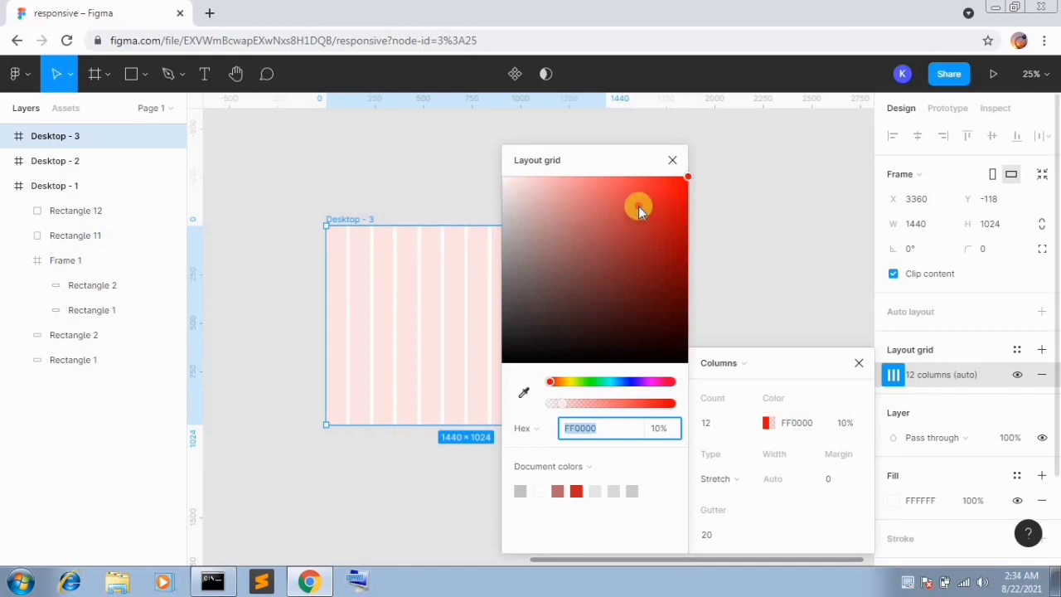
text(F60000)
key(Return)
drag(563, 404, 568, 404)
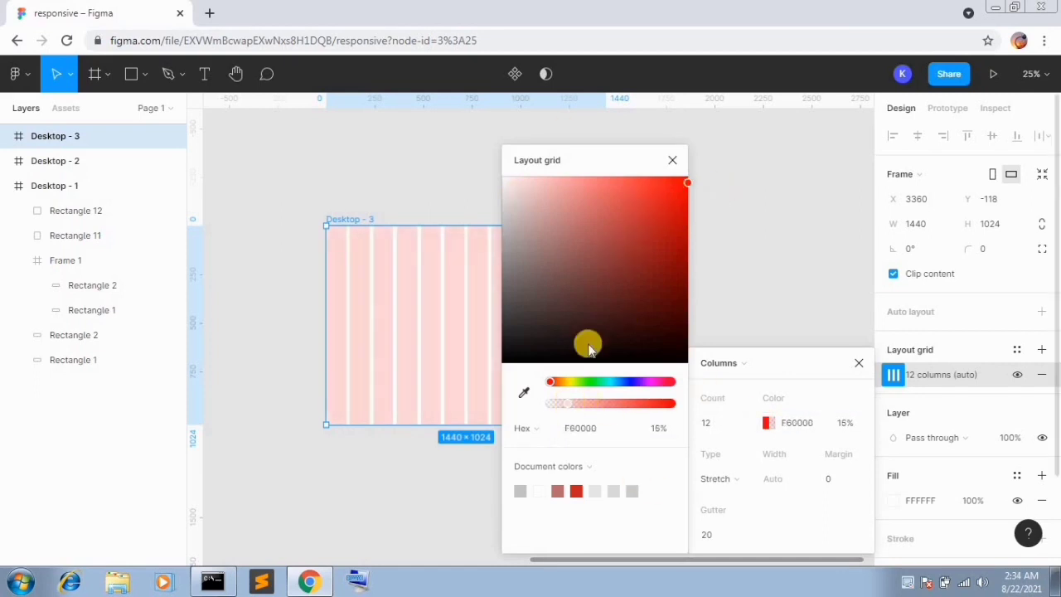
click(671, 161)
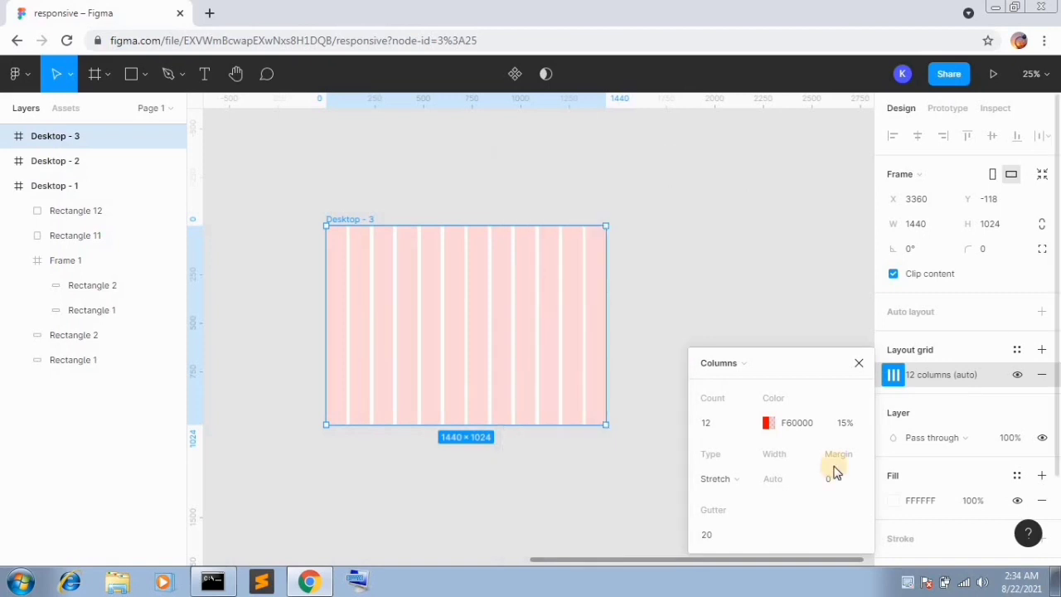
Set the column grid's margin to 40 and gutter to 16, keep the Stretch type, and close the grid settings.
click(840, 480)
text(20)
key(Return)
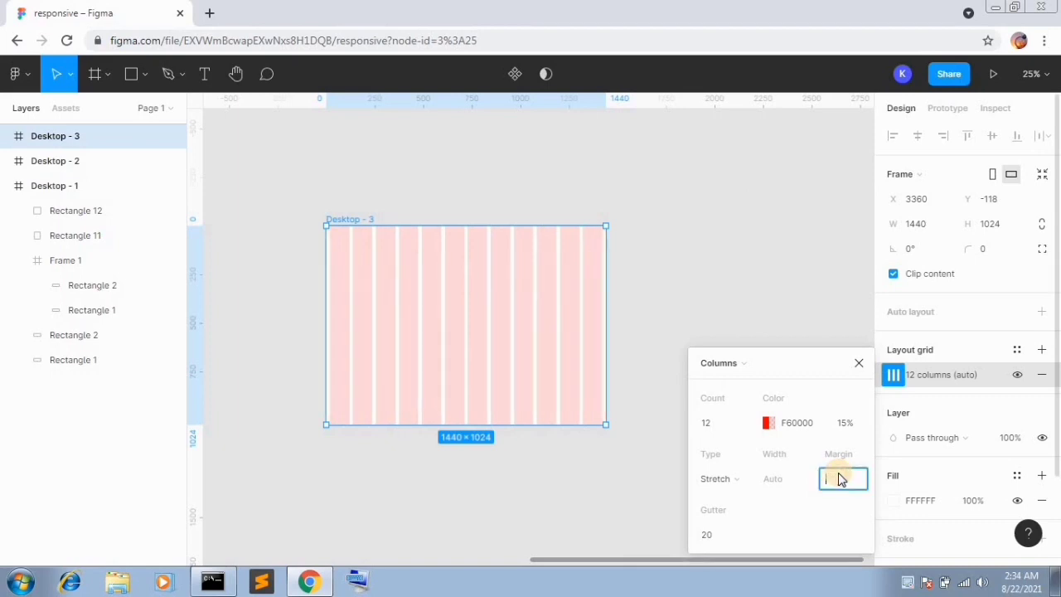
key(Return)
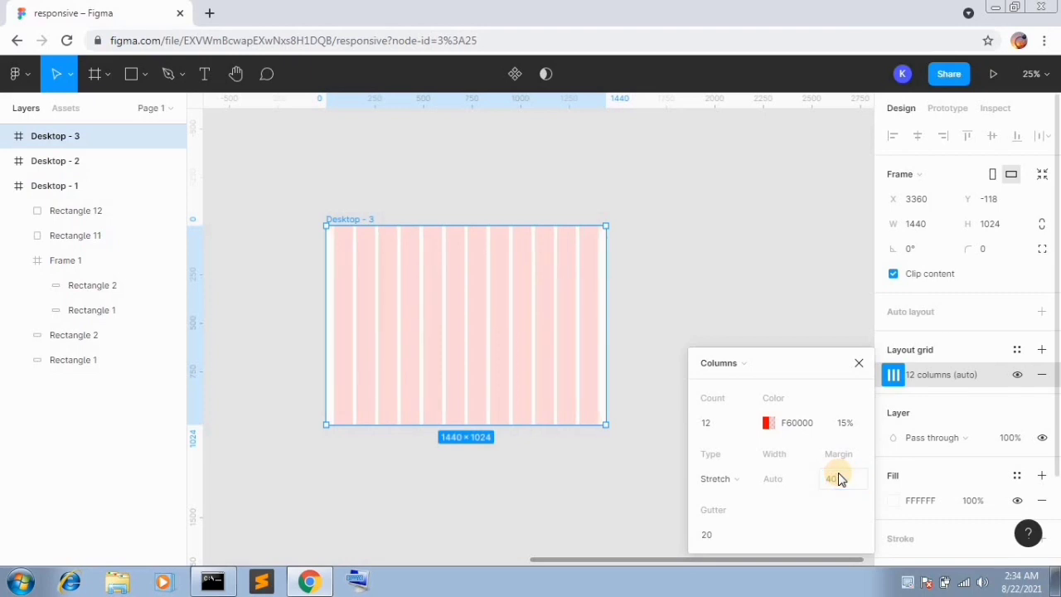
click(715, 539)
key(Return)
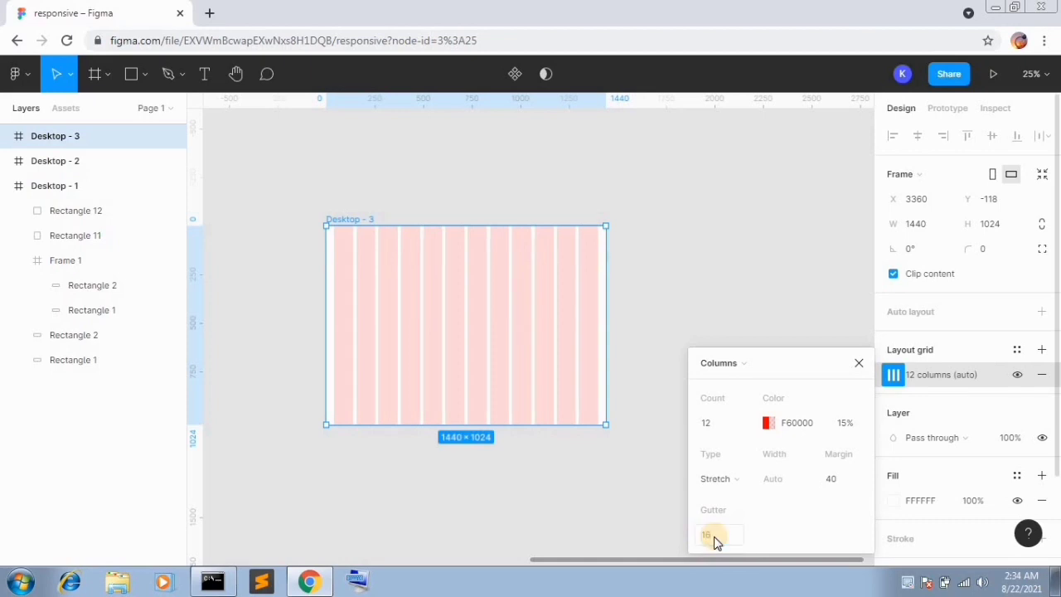
click(737, 480)
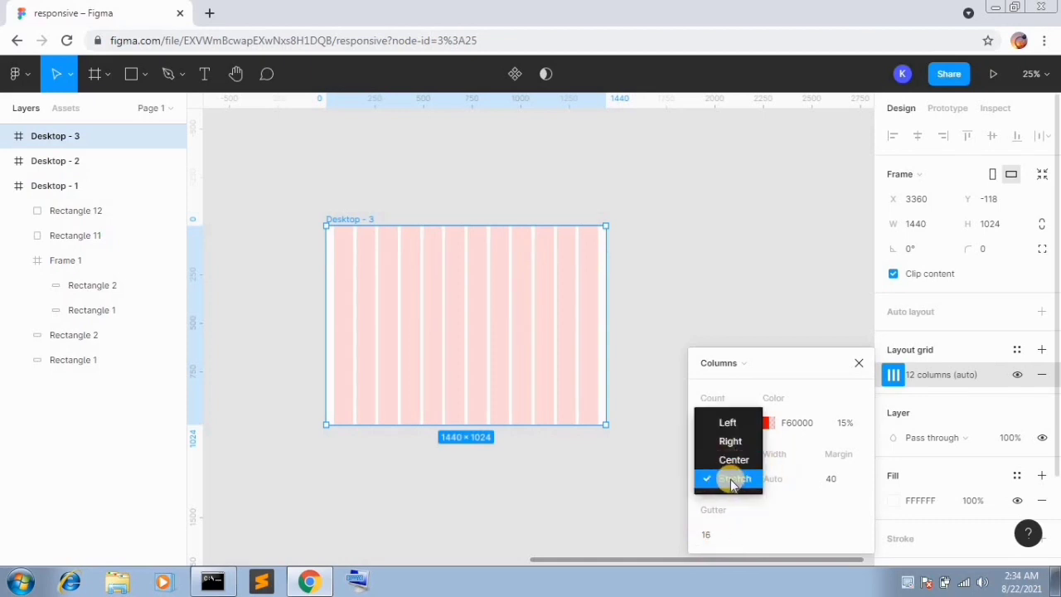
click(789, 529)
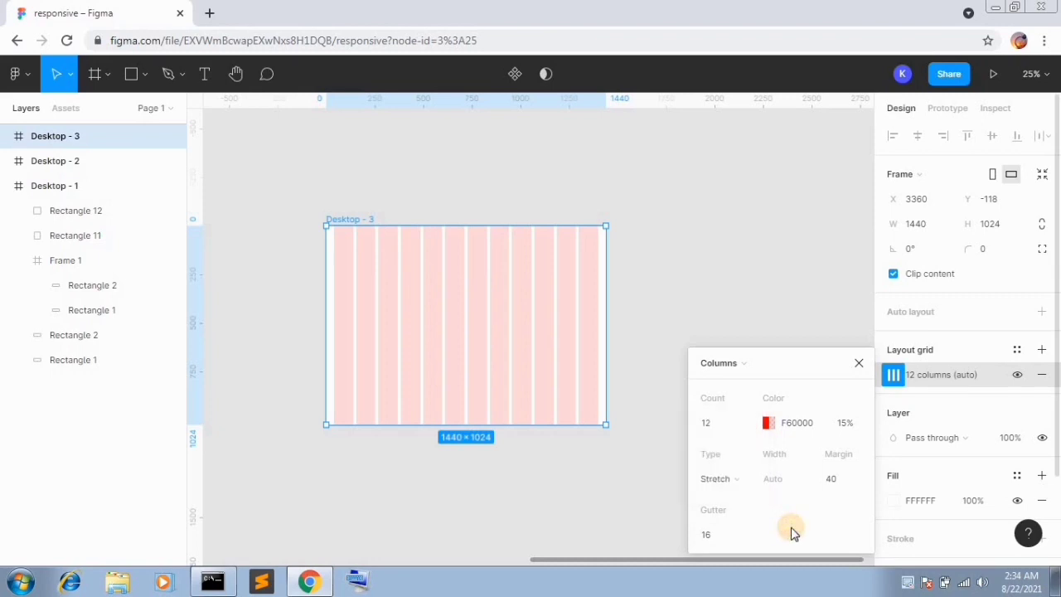
click(547, 294)
drag(547, 294, 578, 301)
key(ctrl+plus)
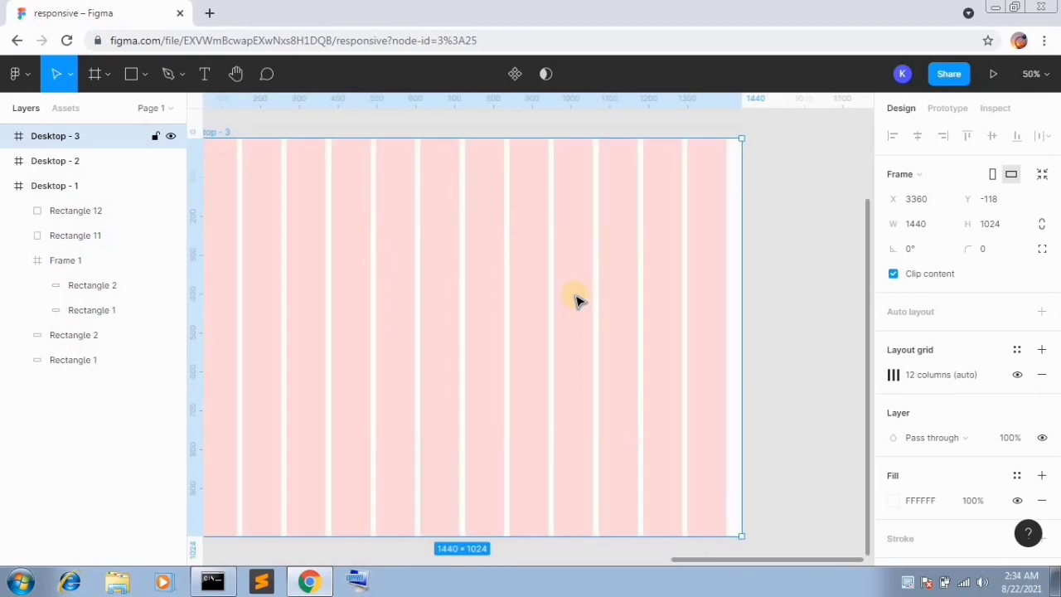
drag(481, 287, 600, 311)
key(ctrl+minus)
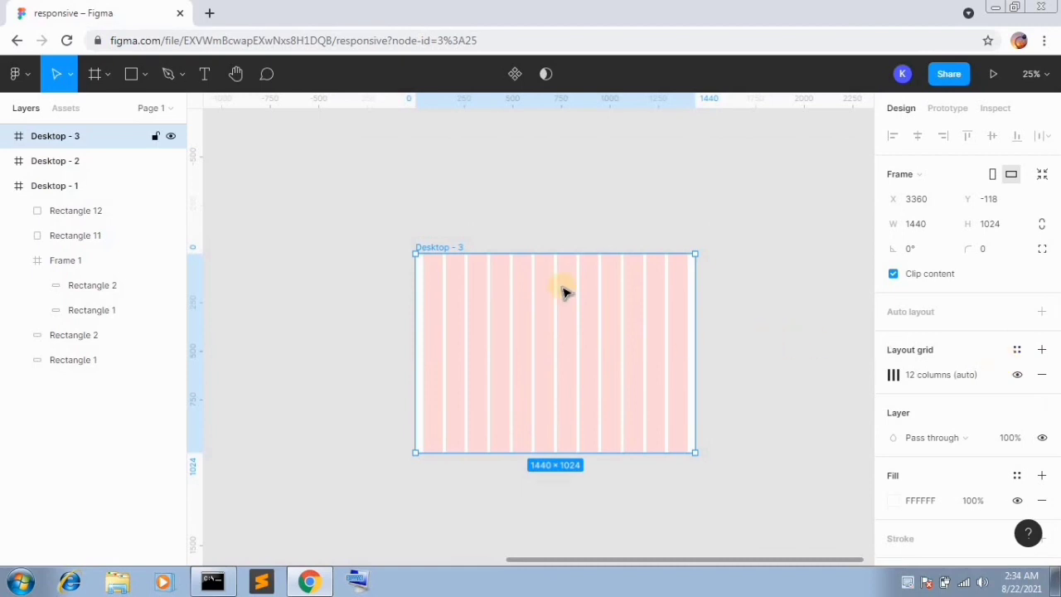
Draw a full-width header rectangle, about 1440 × 120, along the top edge of the Desktop - 3 frame.
click(141, 74)
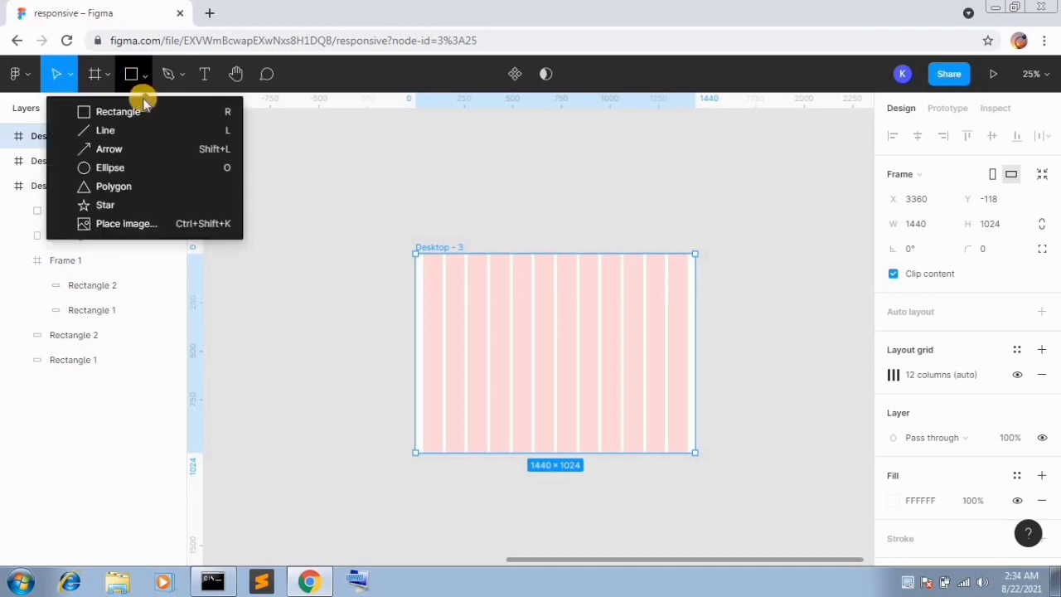
click(127, 117)
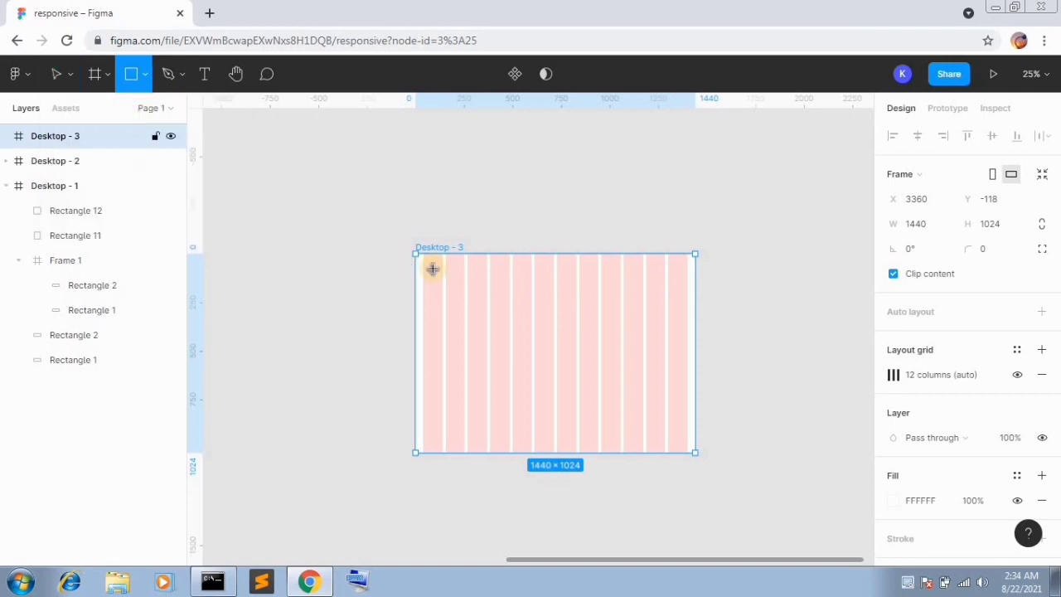
key(plus)
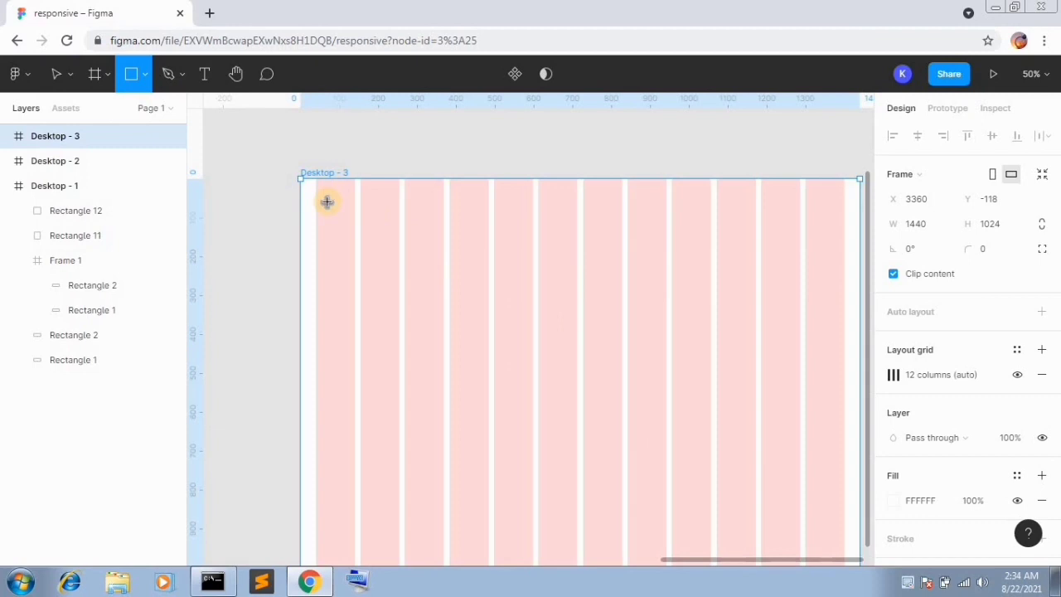
drag(299, 178, 860, 228)
click(777, 279)
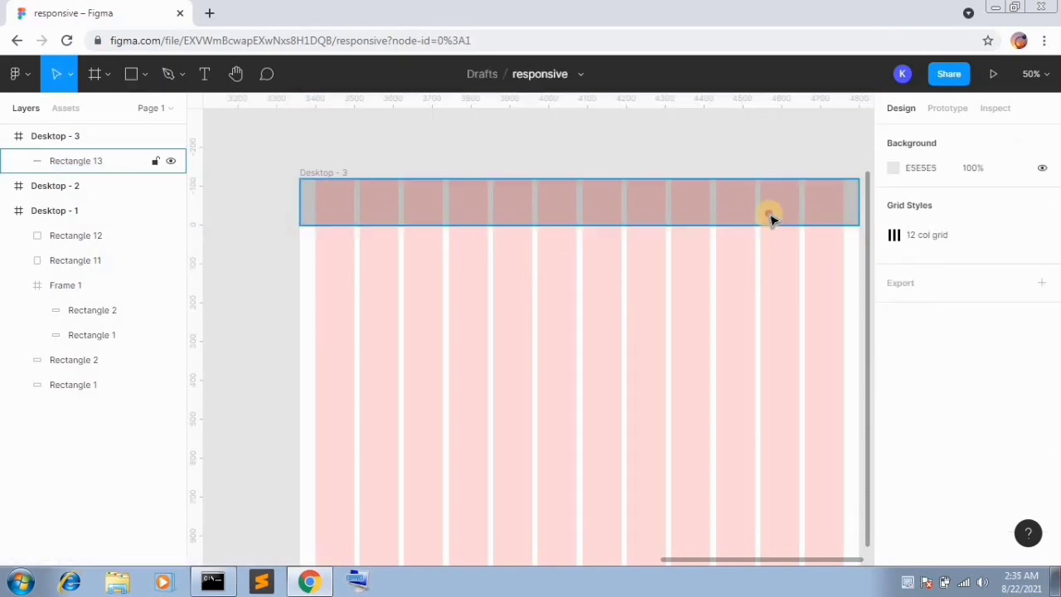
Set the header rectangle's horizontal constraint to Left and right.
click(771, 218)
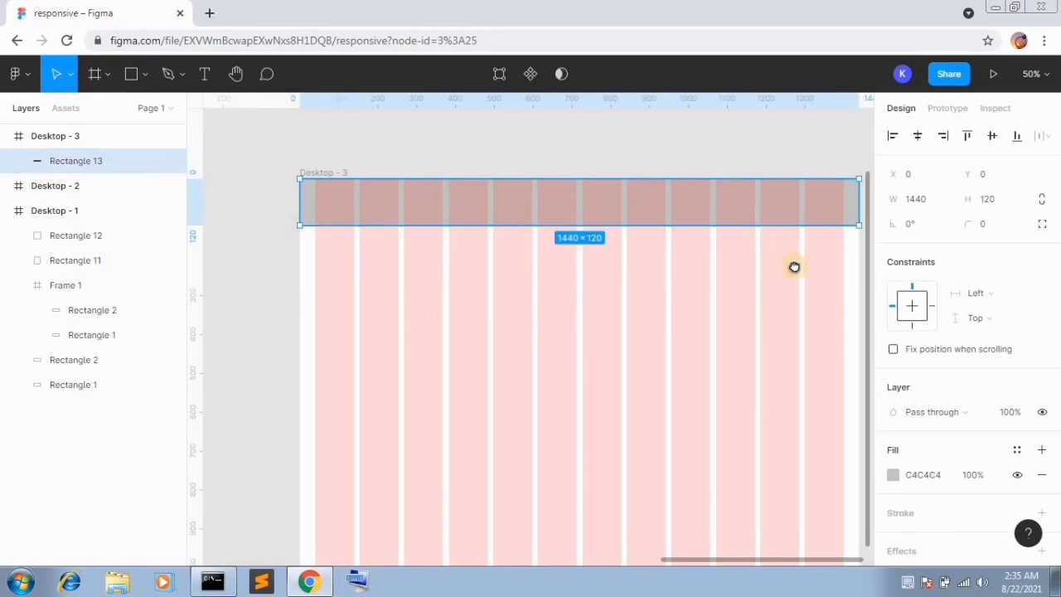
drag(794, 265, 780, 259)
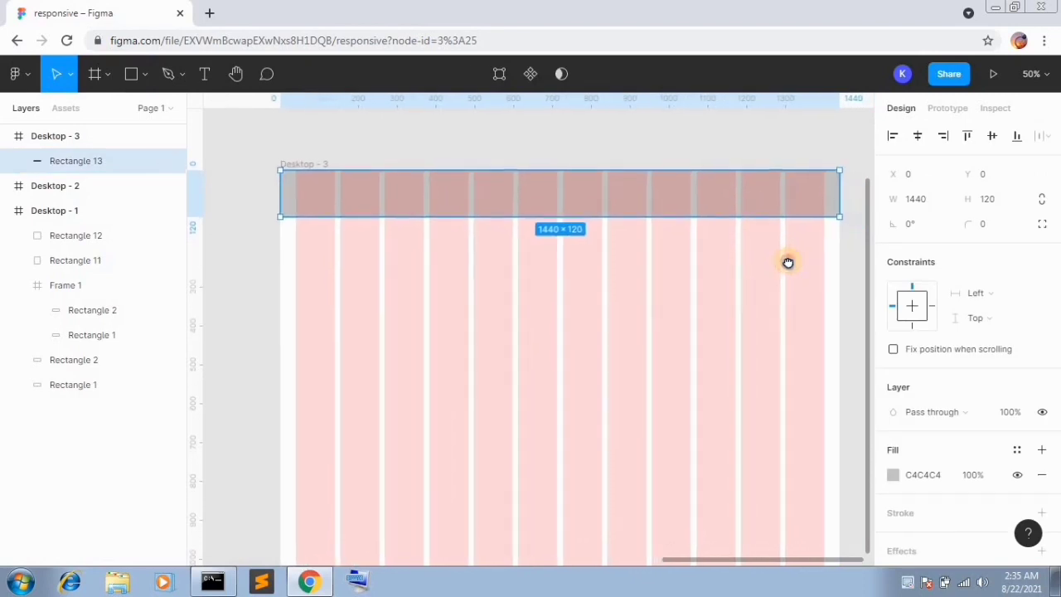
click(739, 272)
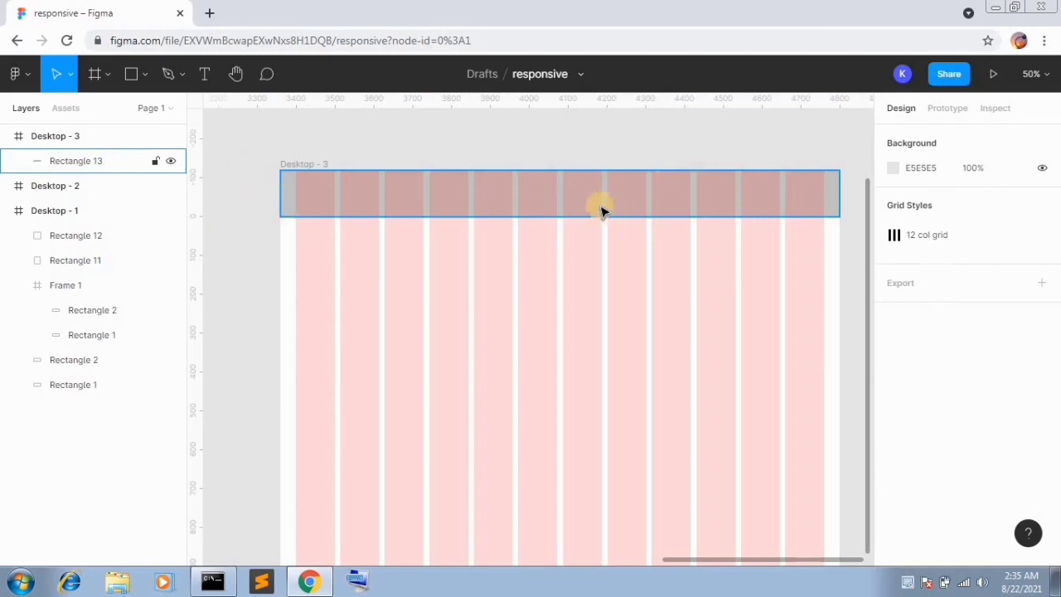
click(626, 216)
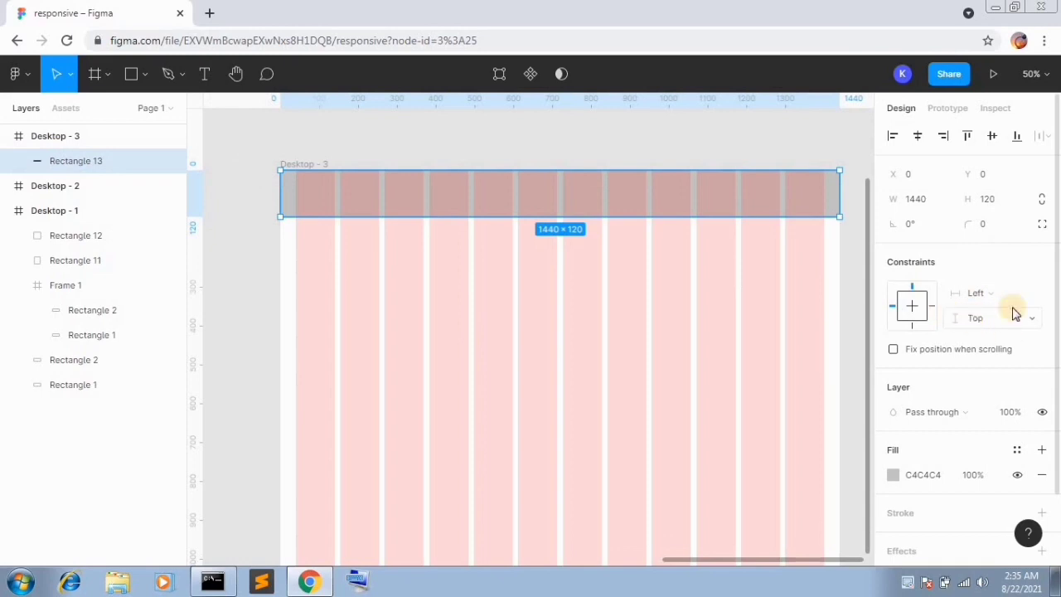
click(976, 293)
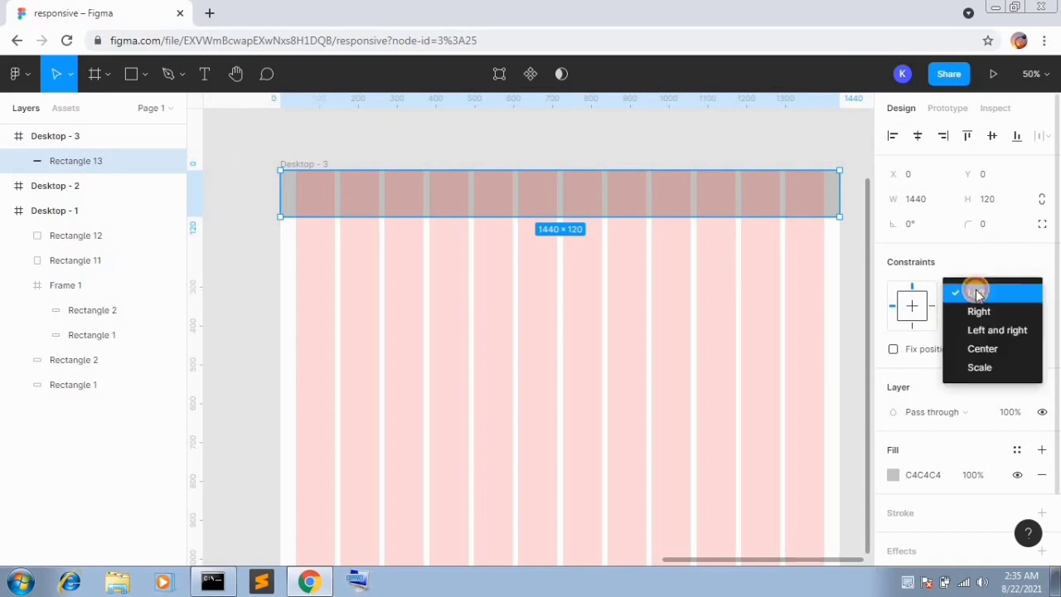
click(989, 331)
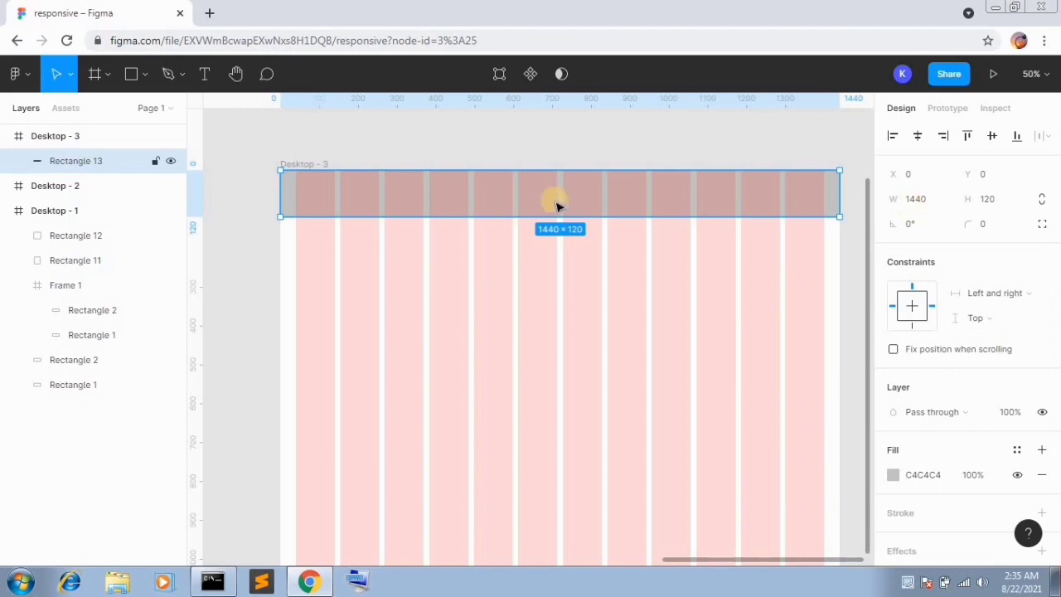
Draw a rectangle spanning all 12 columns below the header and resize it to about 1360 × 260.
click(503, 312)
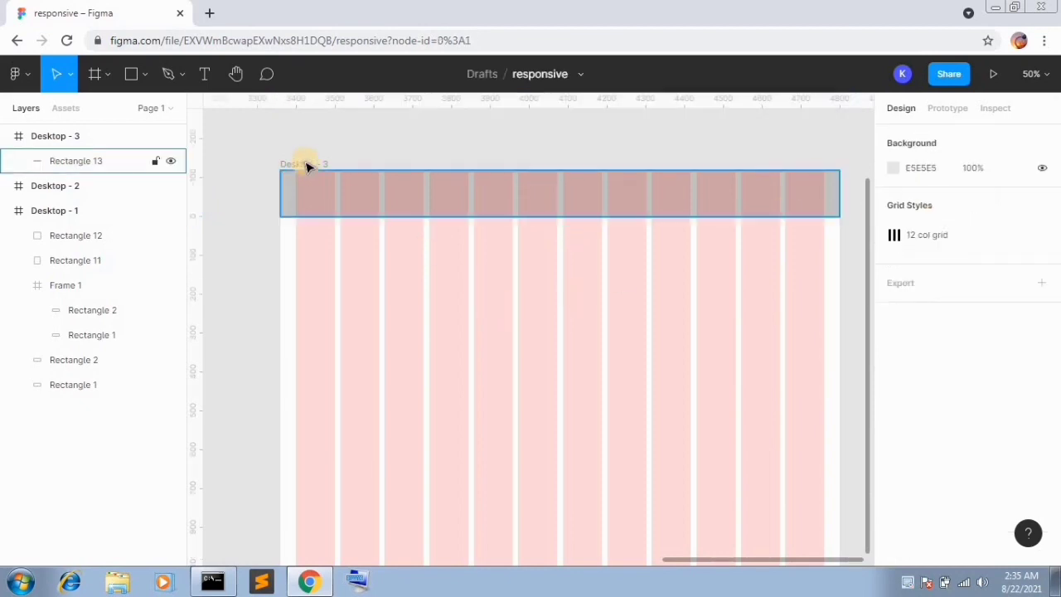
click(145, 77)
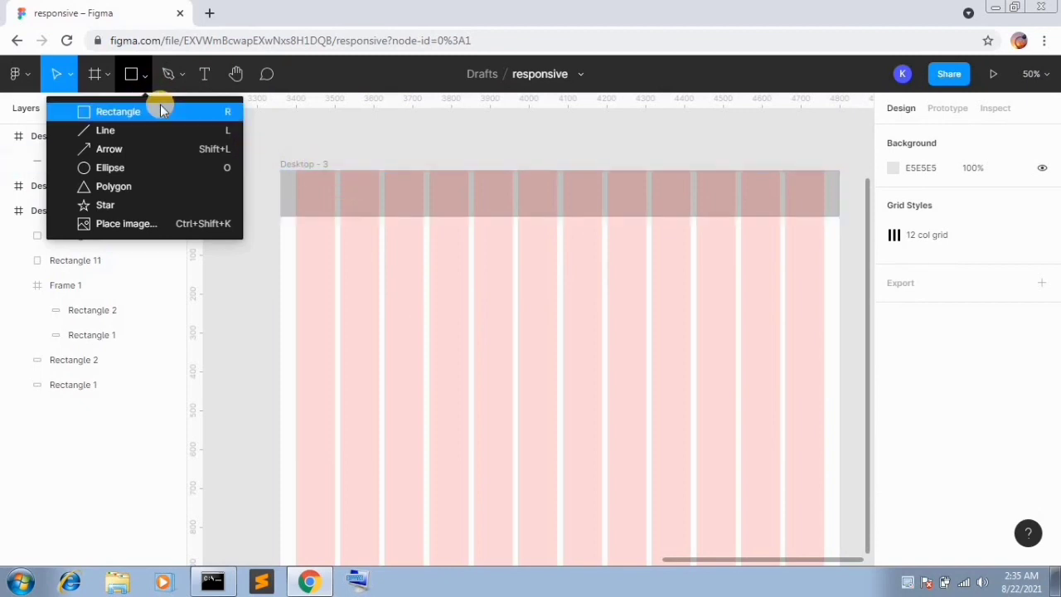
click(161, 111)
drag(296, 235, 711, 328)
mouse_move(781, 350)
mouse_down()
mouse_move(834, 345)
mouse_move(822, 355)
mouse_up()
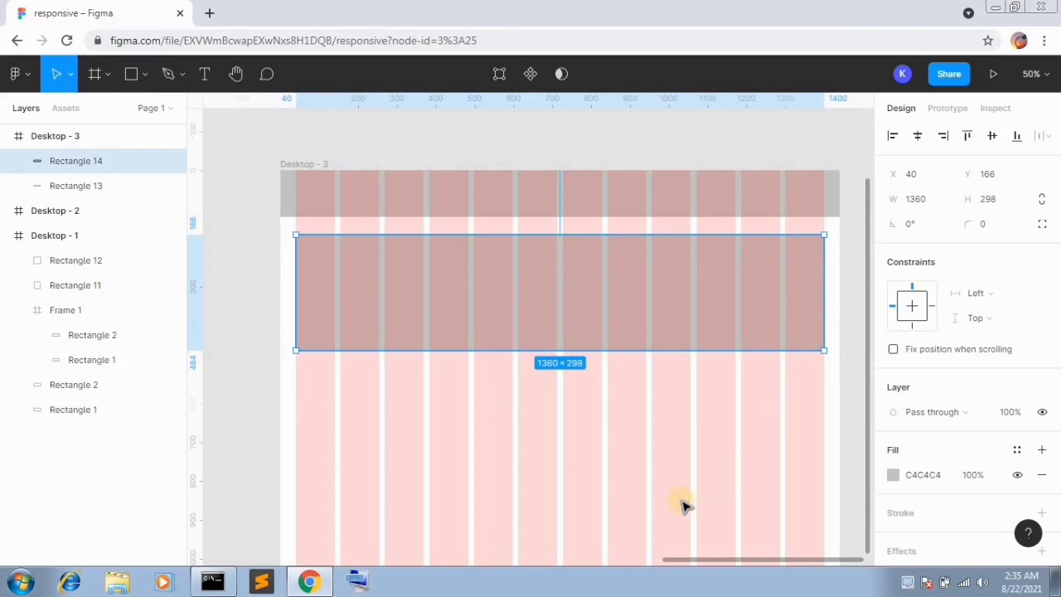
scroll(666, 440, down, 3)
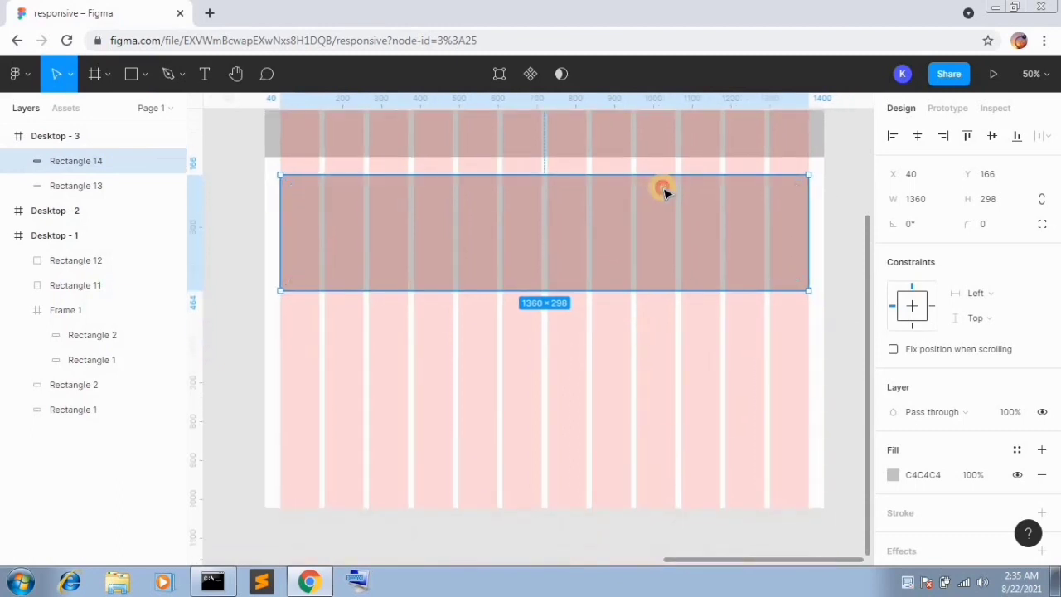
drag(704, 290, 704, 276)
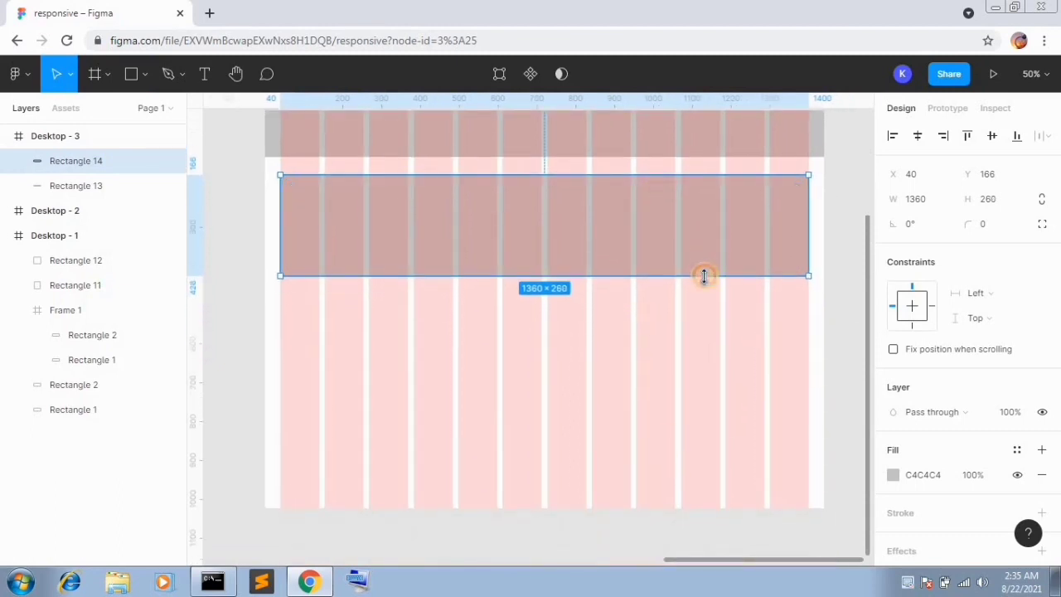
Set the horizontal constraint of the rectangle below the header to Left and right.
click(975, 292)
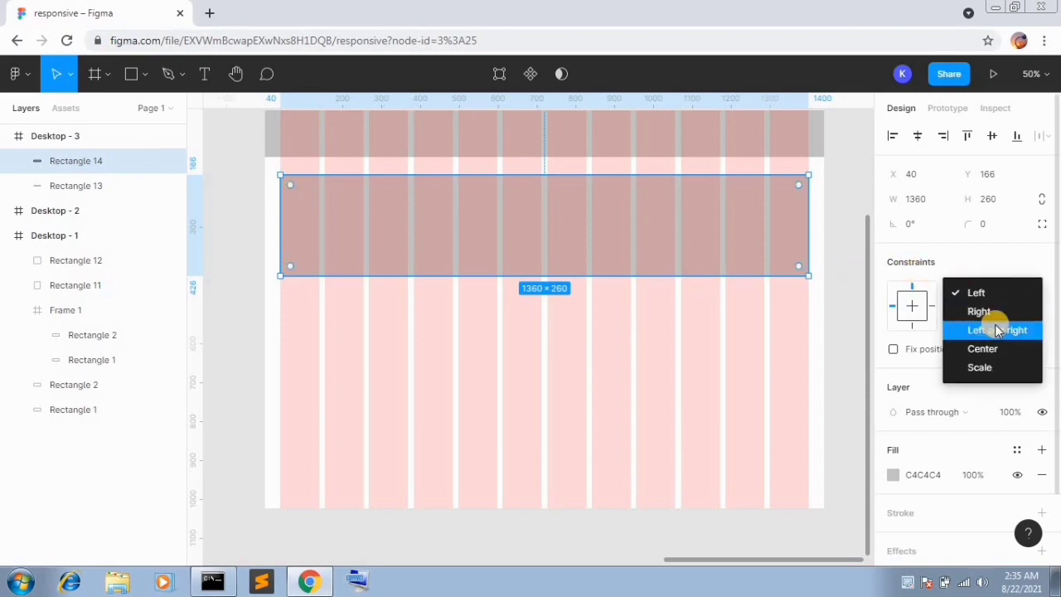
click(998, 330)
click(721, 294)
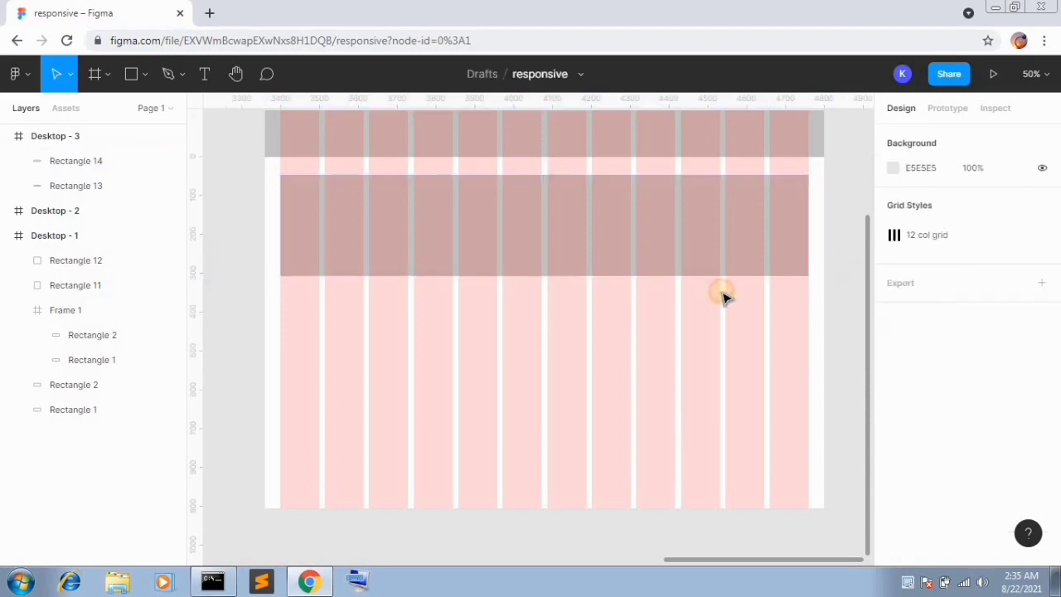
Test the constraints by narrowing the Desktop - 3 frame to about 1166 wide and widening it back to about 1398.
key(space)
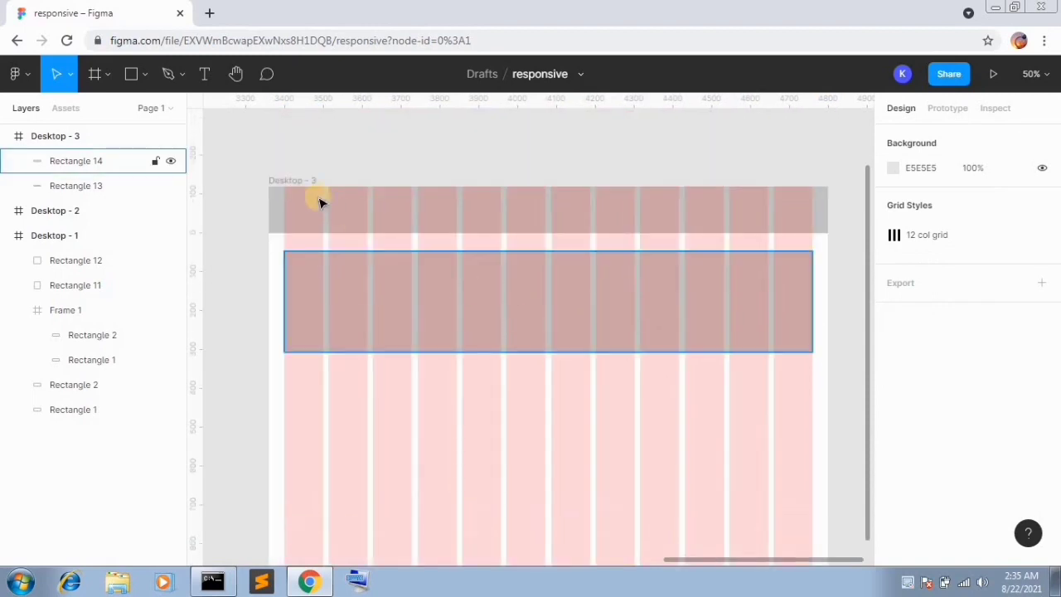
click(373, 187)
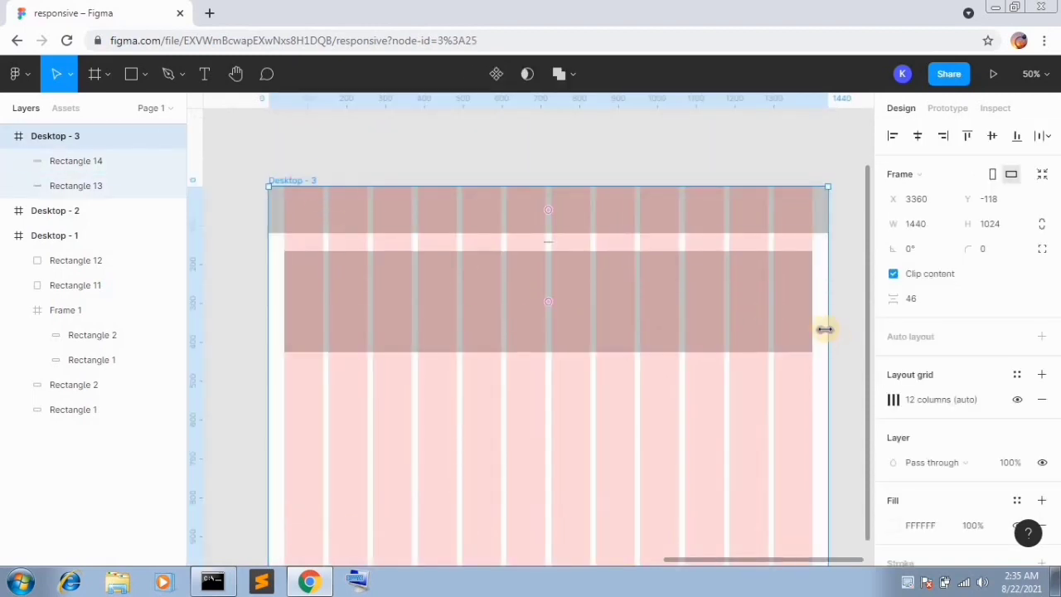
drag(817, 330, 718, 268)
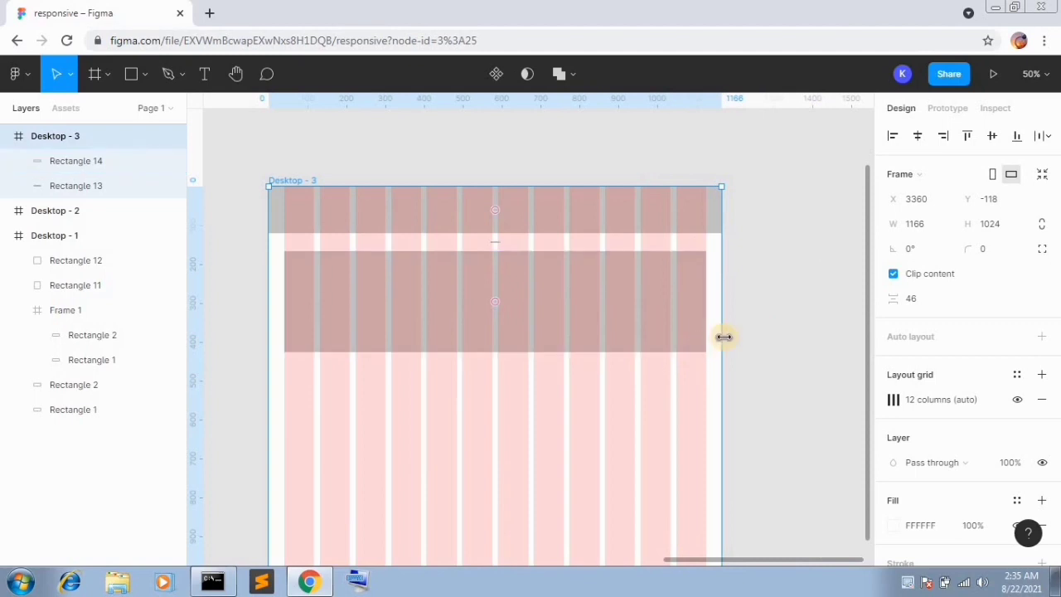
drag(724, 336, 811, 318)
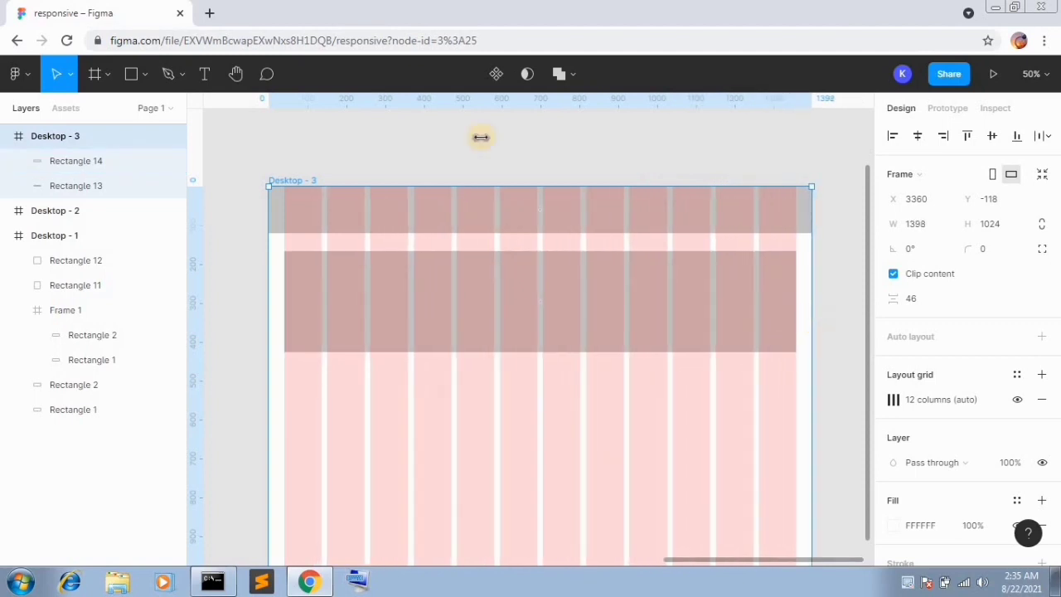
Reset the Desktop - 3 frame to the Desktop 1440 × 1024 preset.
click(919, 175)
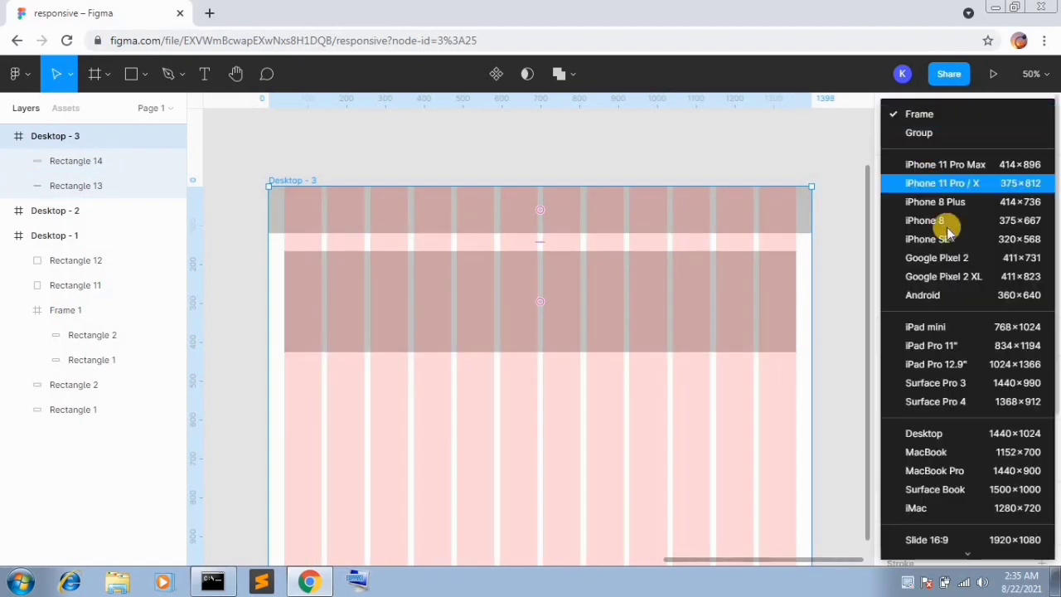
click(942, 434)
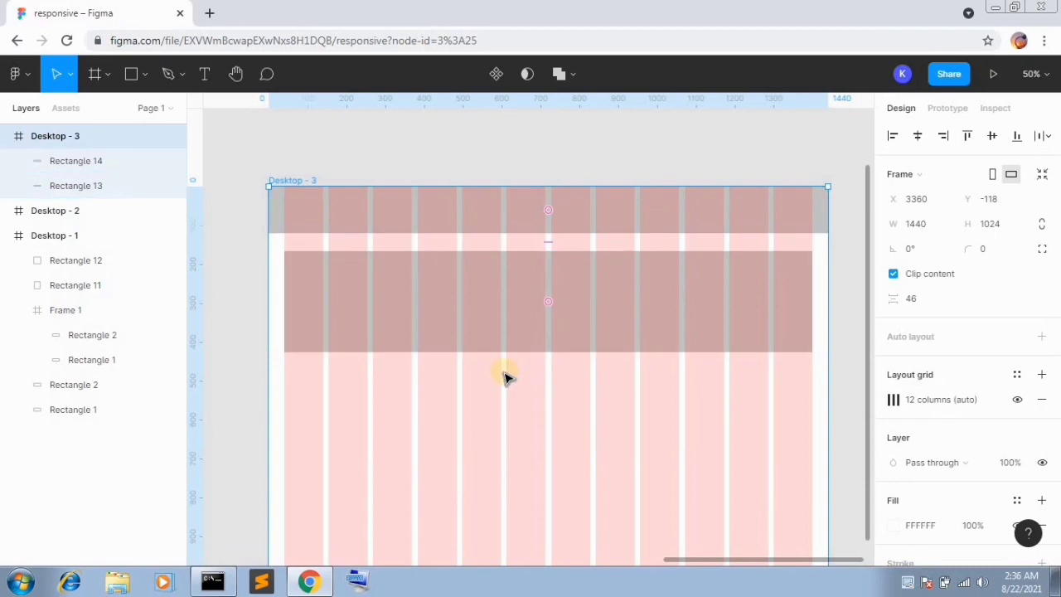
key(Escape)
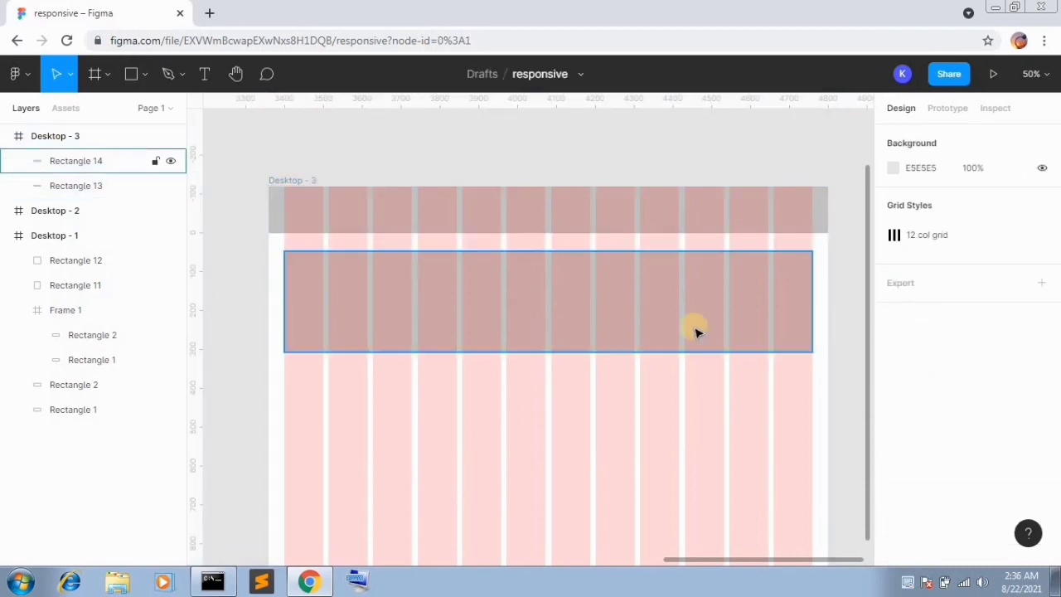
Draw a card about 443 × 286 over the first four columns and duplicate it twice to form a three-card row at about Y 576.
drag(688, 459, 682, 429)
click(555, 292)
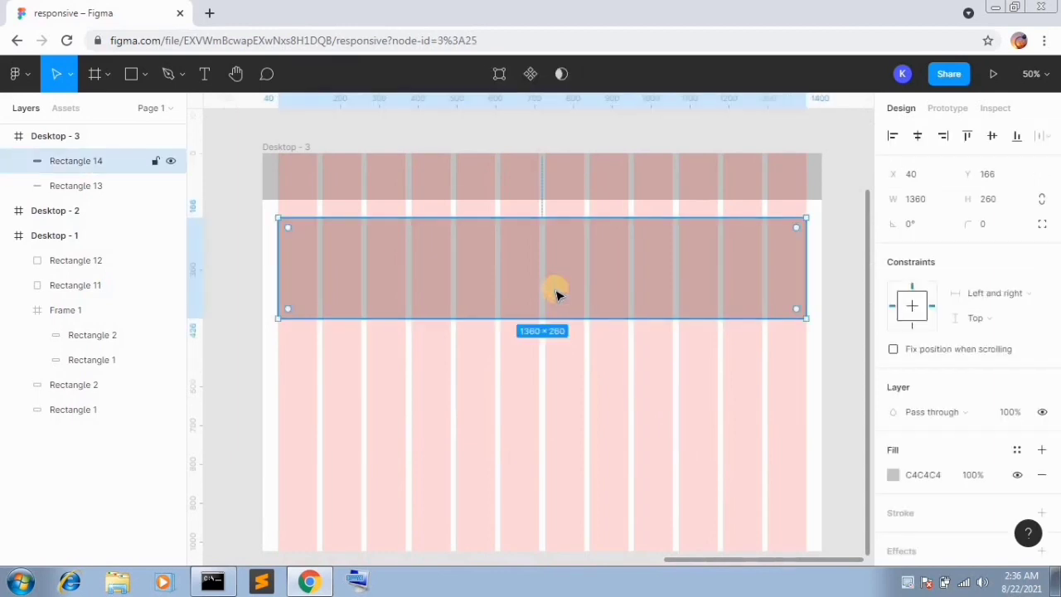
click(130, 74)
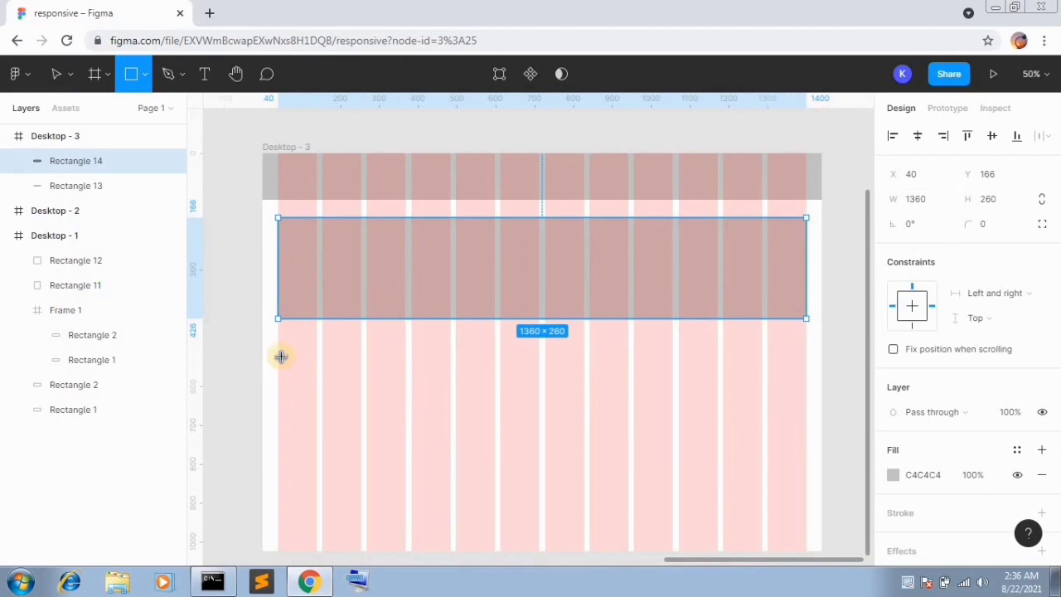
mouse_move(278, 347)
mouse_down()
mouse_move(424, 372)
mouse_move(436, 384)
mouse_move(446, 476)
mouse_move(448, 455)
mouse_up()
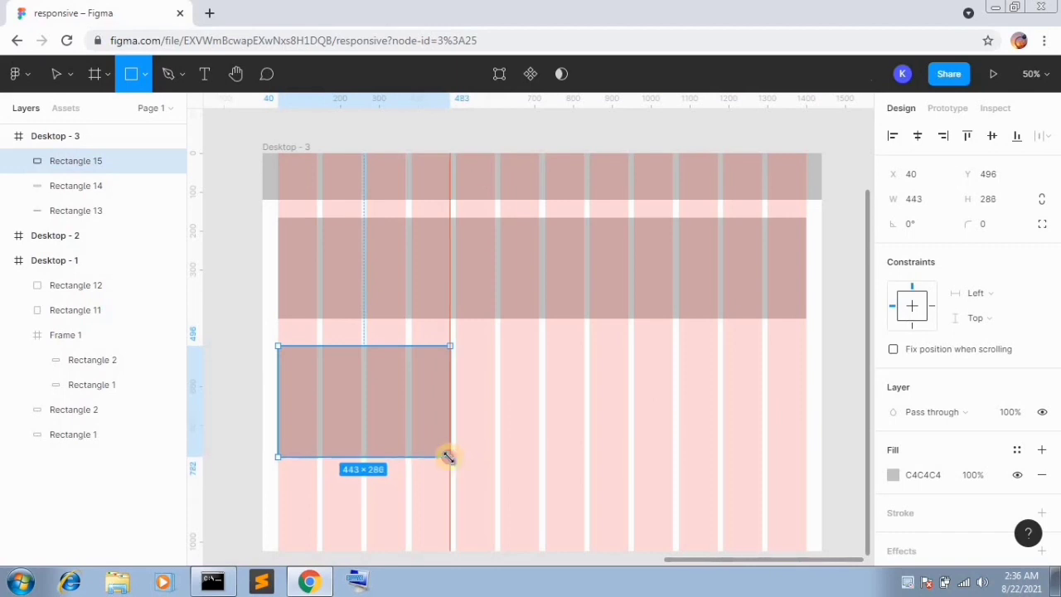
mouse_move(426, 419)
mouse_down()
mouse_move(426, 452)
mouse_move(597, 459)
mouse_move(614, 452)
mouse_move(607, 448)
mouse_move(805, 445)
mouse_move(786, 443)
mouse_up()
Set the horizontal constraint of each of the three cards in the lower row to Left and right.
click(393, 443)
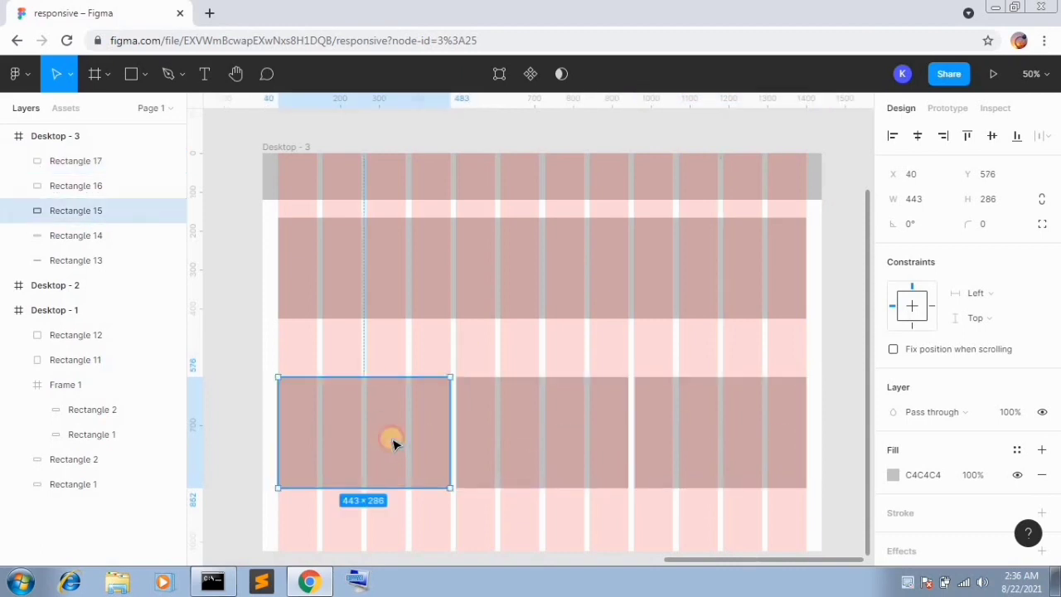
click(1001, 290)
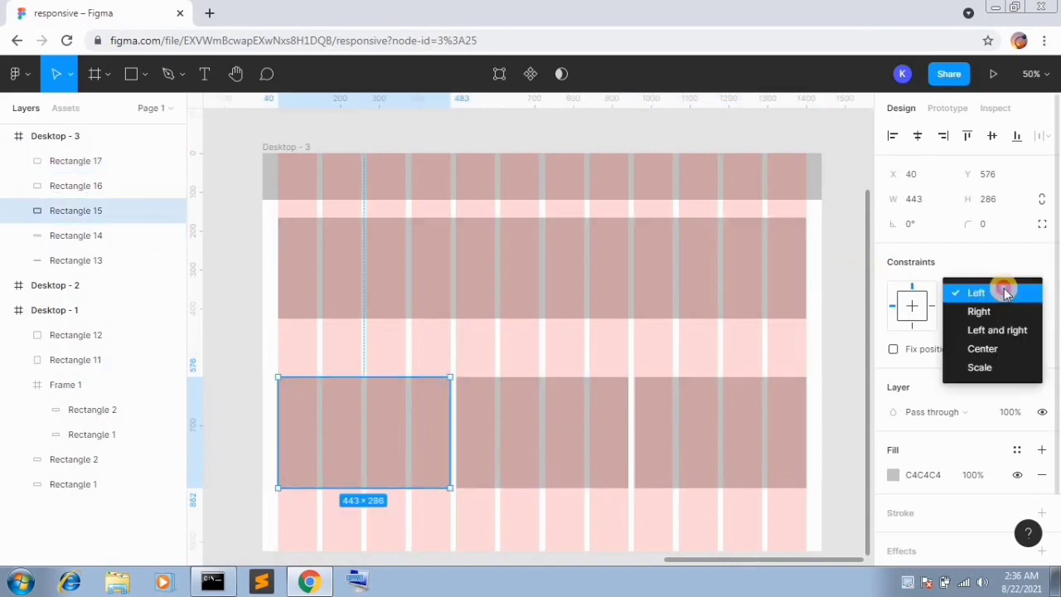
click(1007, 330)
click(571, 379)
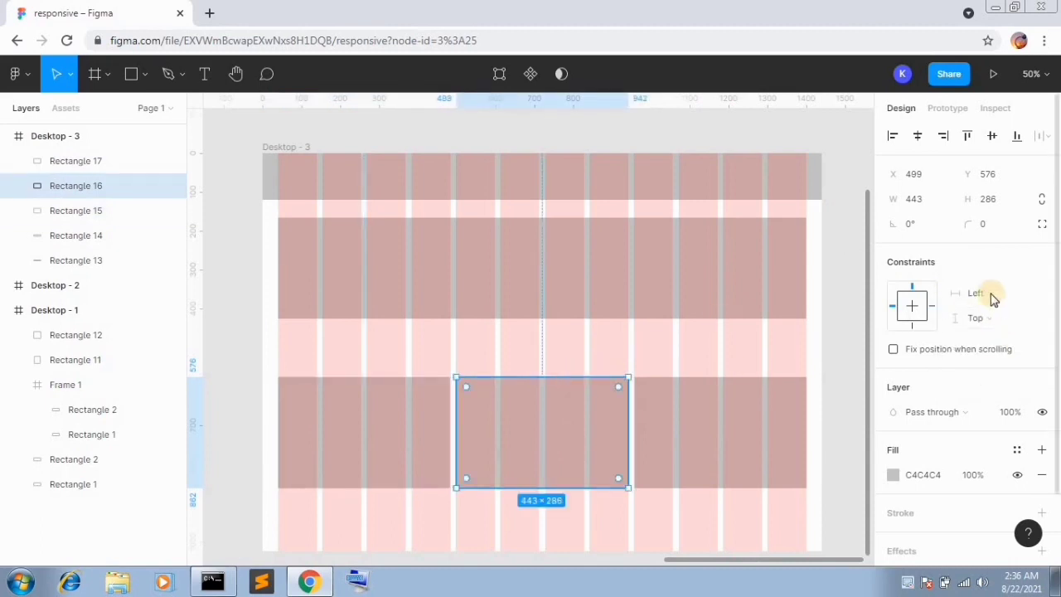
click(987, 291)
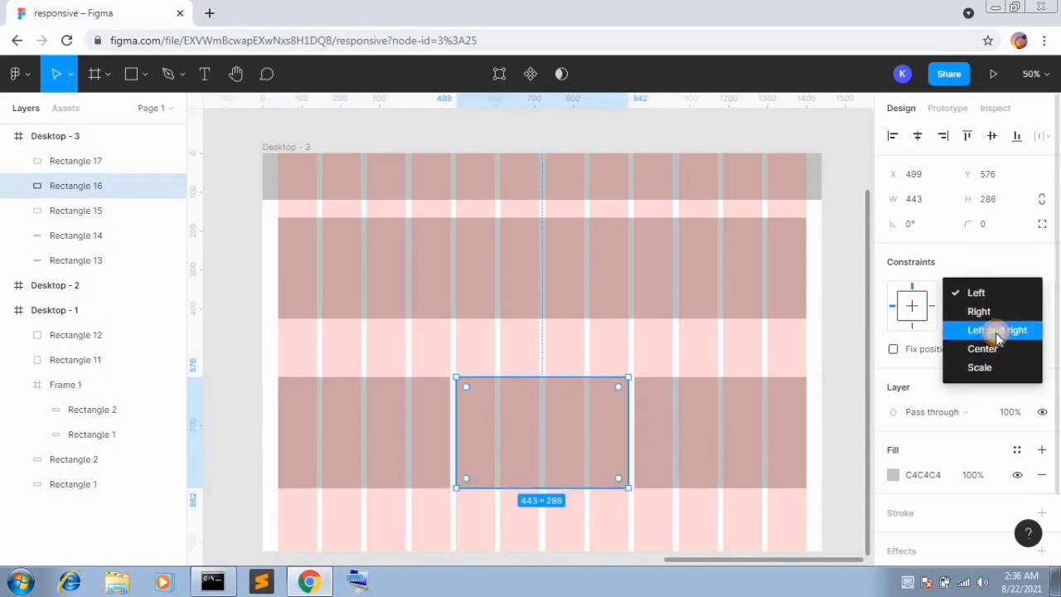
click(999, 331)
click(735, 450)
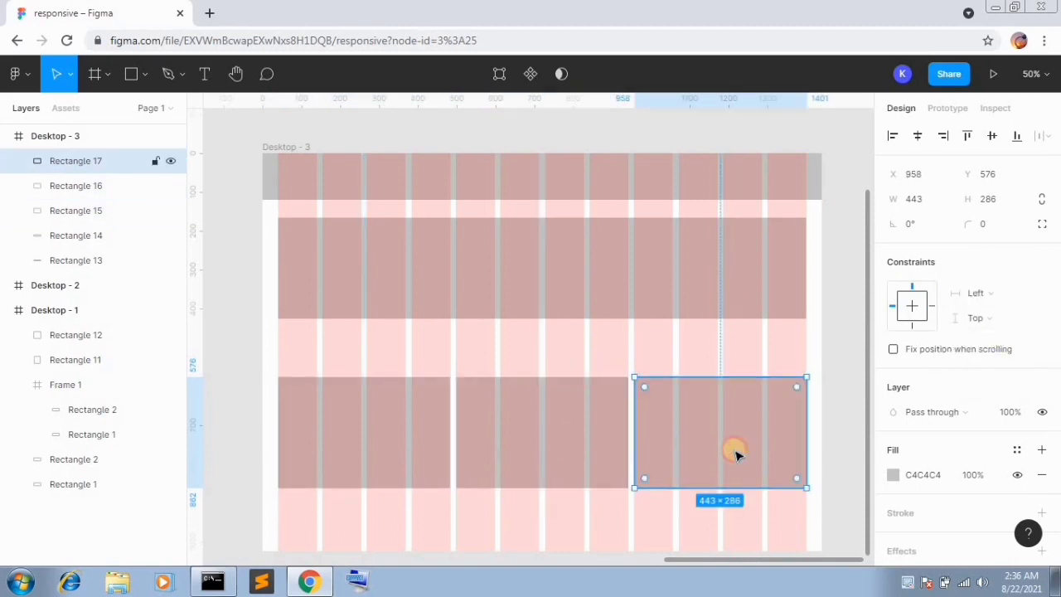
click(987, 299)
click(994, 332)
click(832, 432)
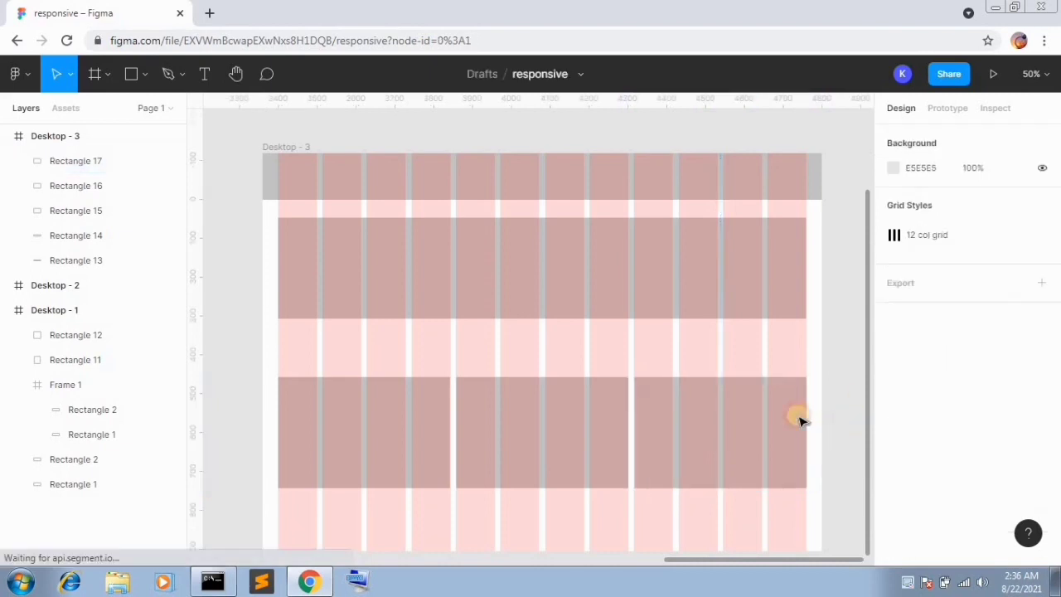
Review the constraints of the cards in the lower row, including the available vertical constraint options.
click(738, 451)
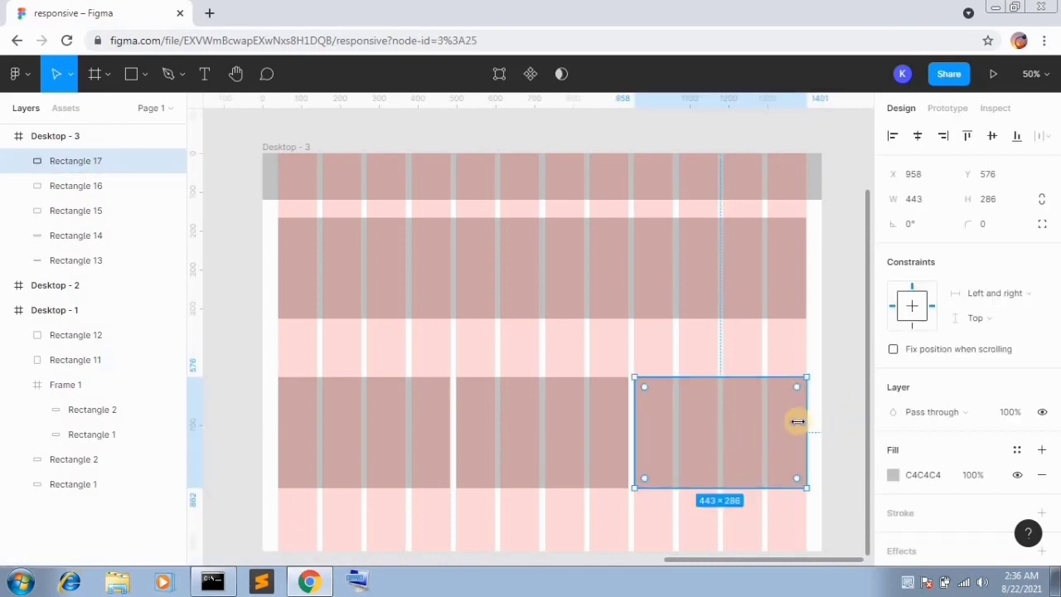
click(517, 422)
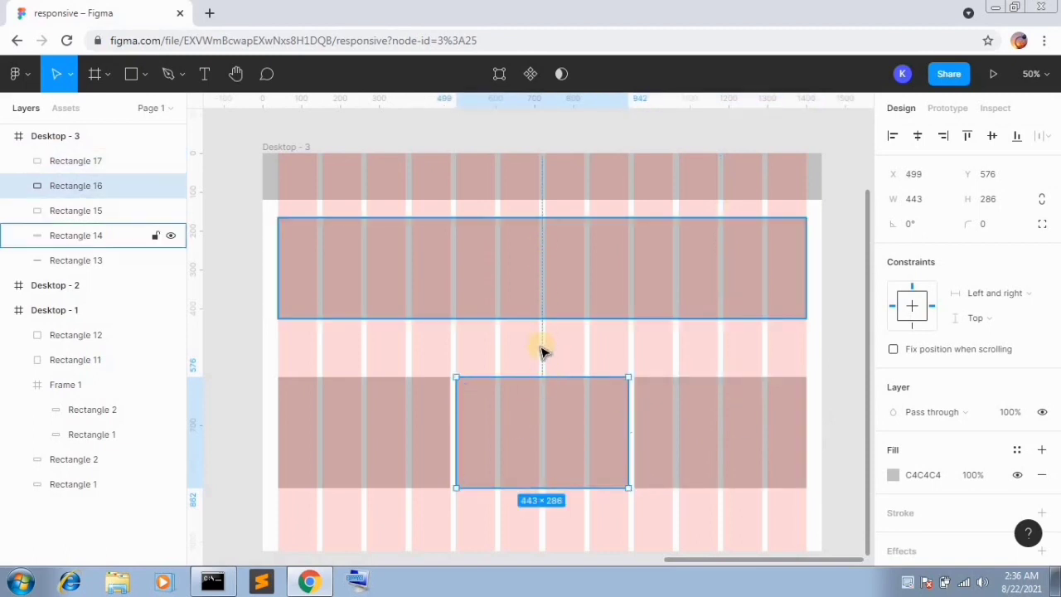
click(706, 397)
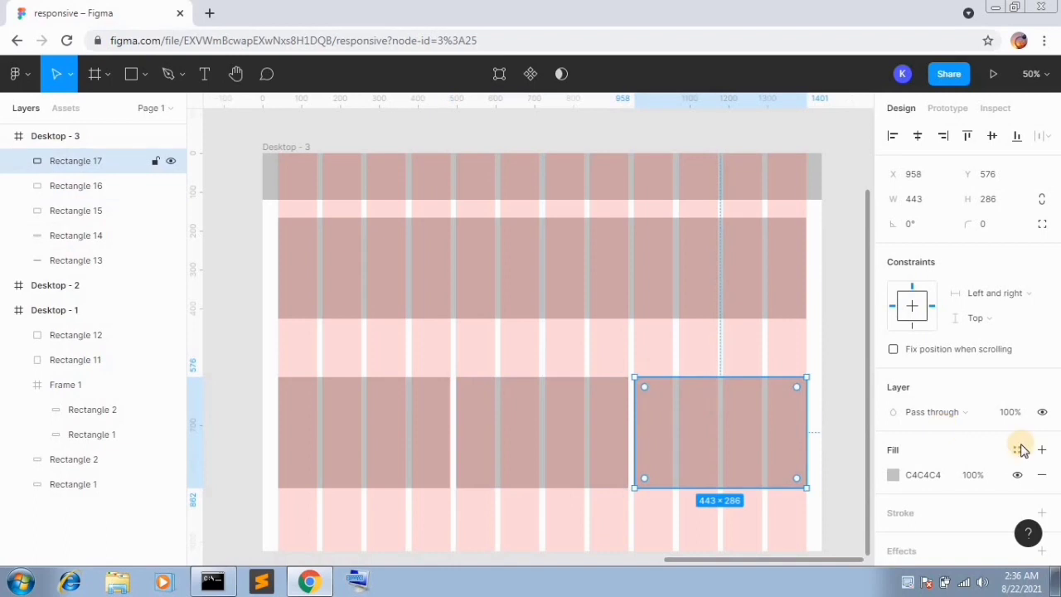
click(1022, 323)
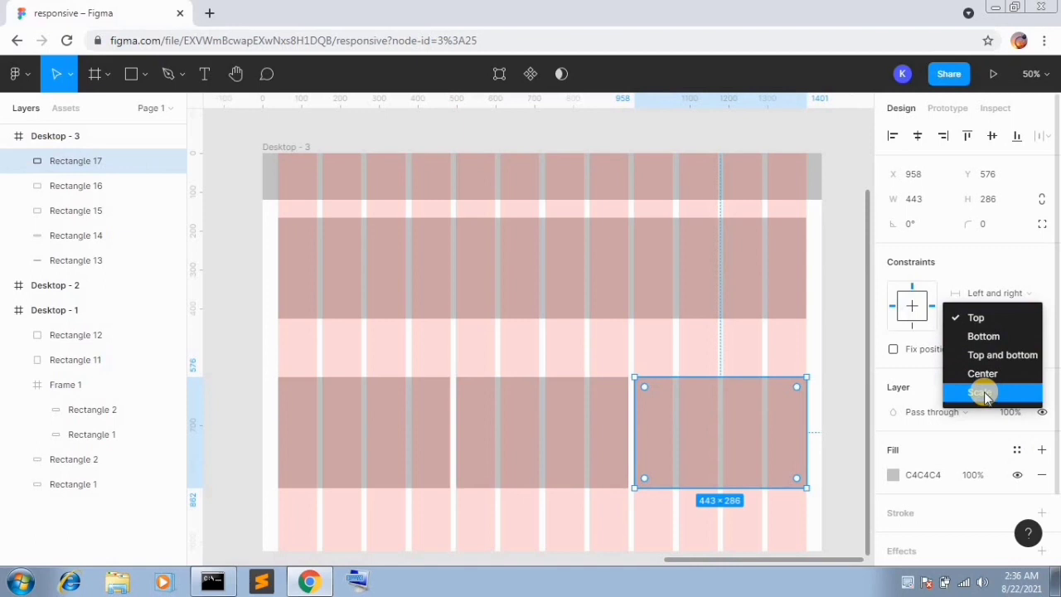
click(850, 338)
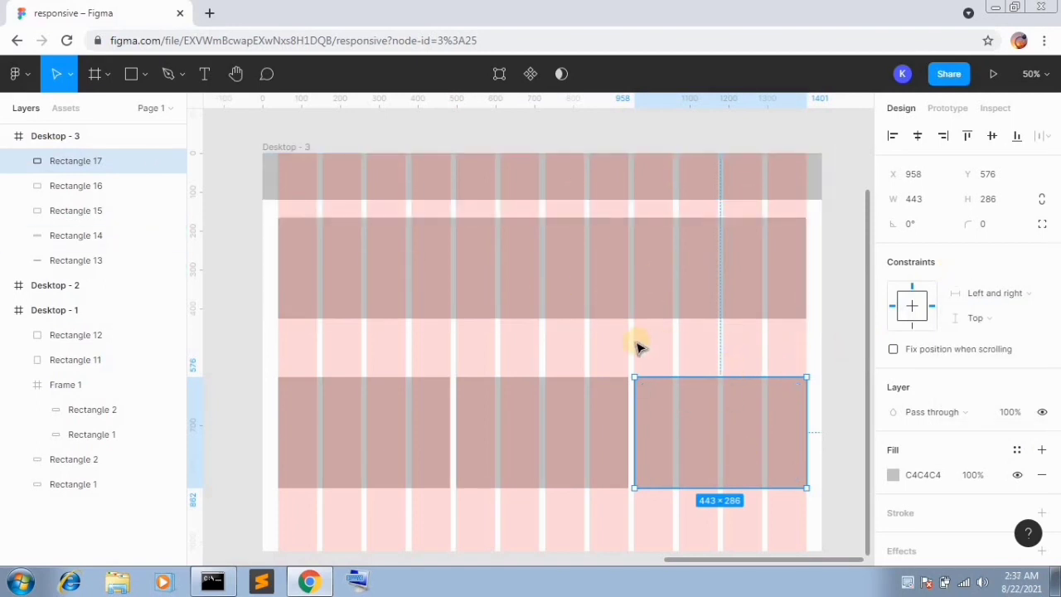
drag(635, 342, 625, 363)
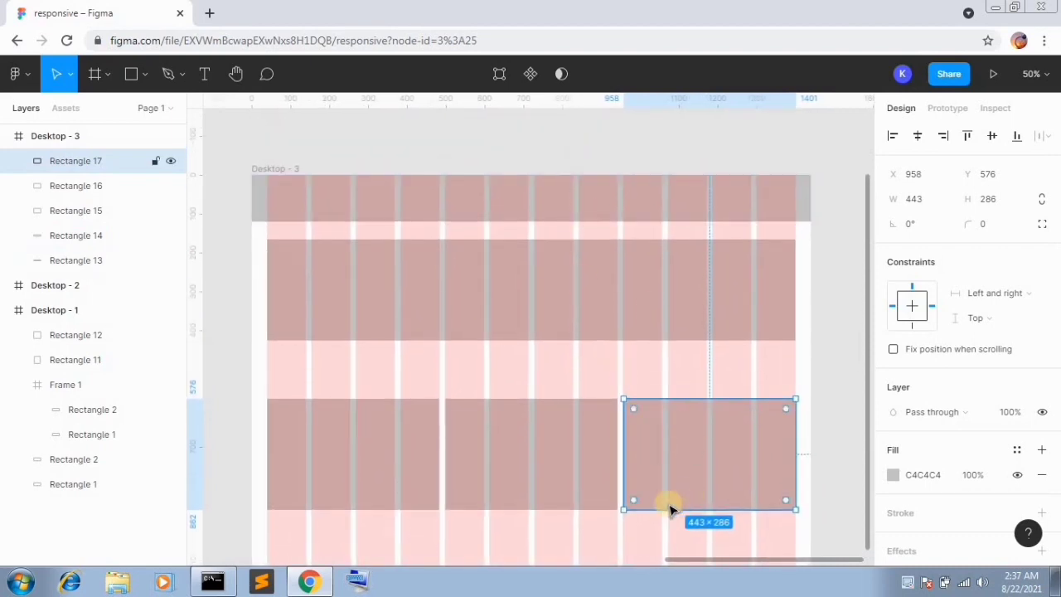
scroll(665, 450, down, 3)
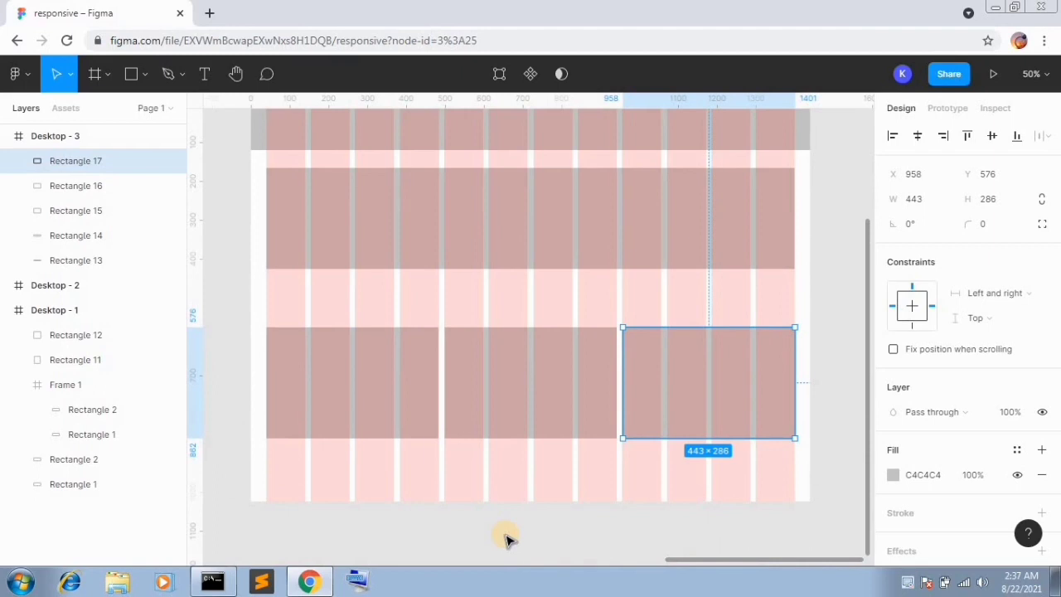
scroll(608, 259, up, 1)
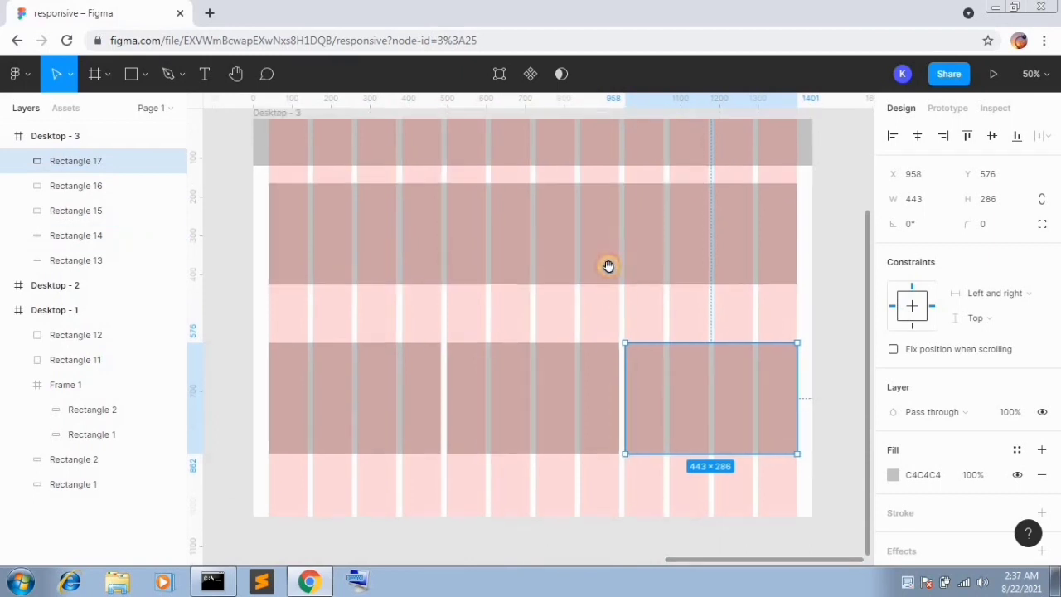
click(379, 412)
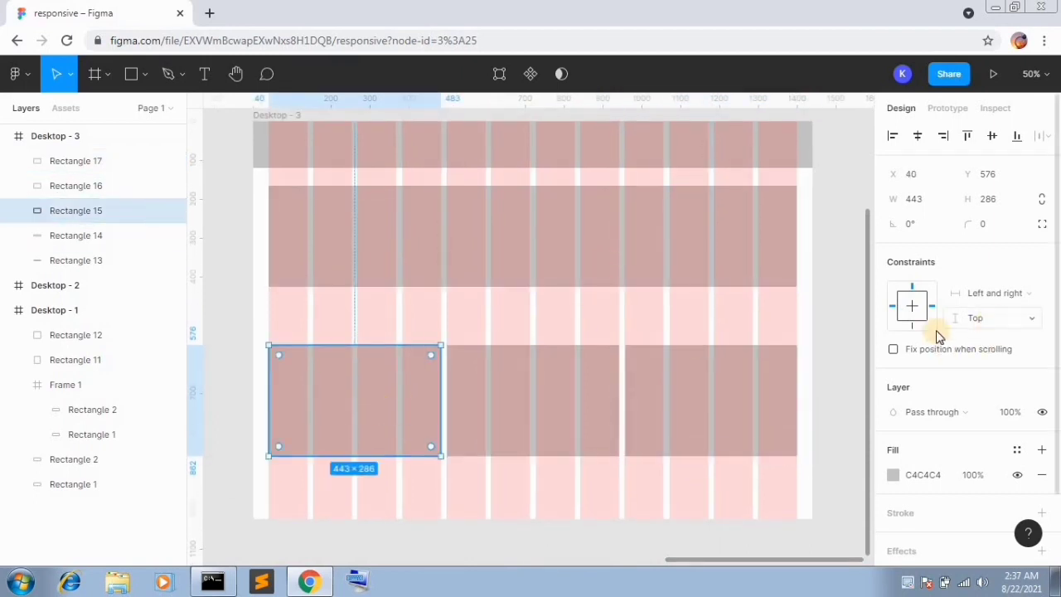
click(832, 344)
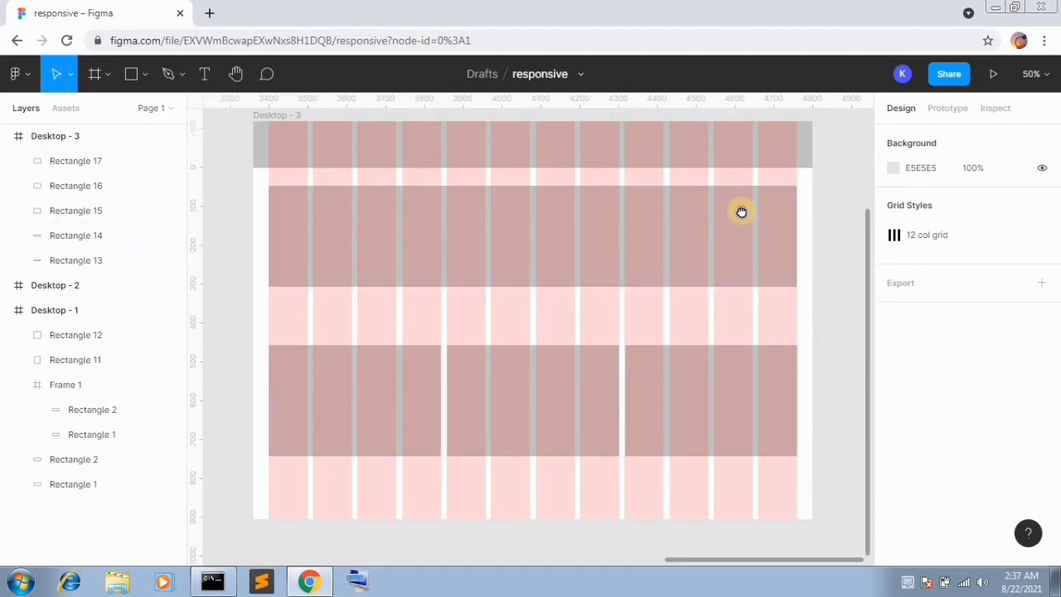
Narrow the Desktop - 3 frame from its right edge to about 958 wide to test the responsive layout.
scroll(751, 351, up, 5)
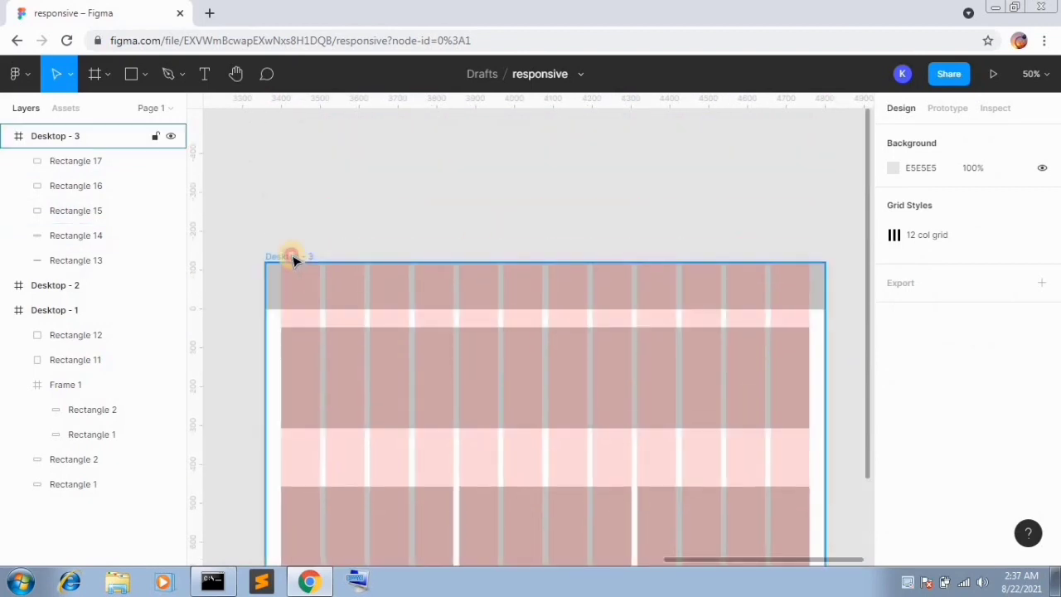
click(291, 258)
scroll(632, 403, down, 5)
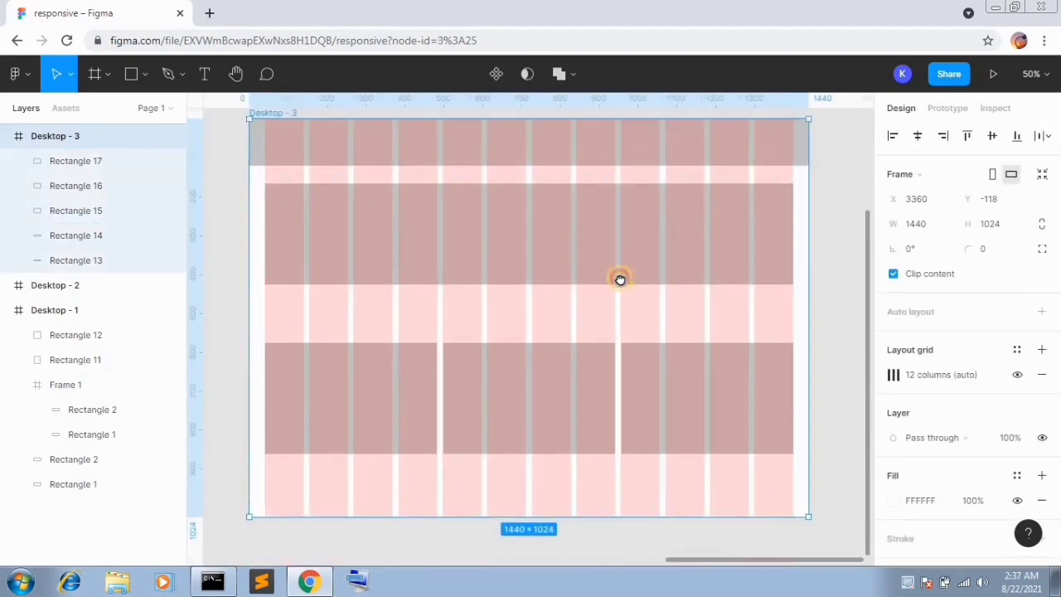
scroll(621, 280, up, 1)
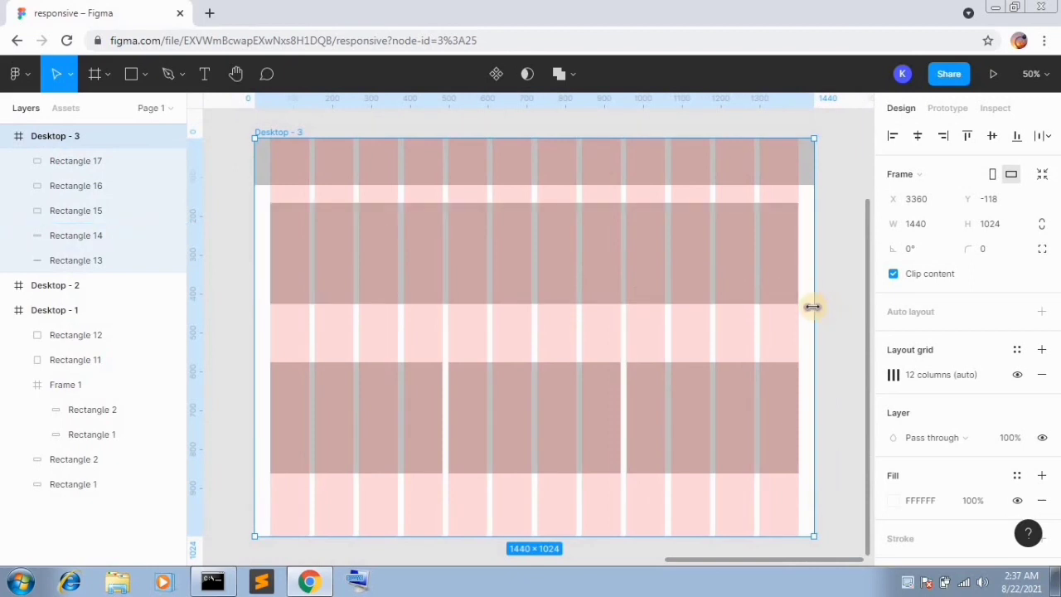
drag(813, 306, 627, 329)
Examine the right and middle cards of the lower row at full zoom, checking their sizes, spacing and constraints in the narrowed frame.
key(shift+0)
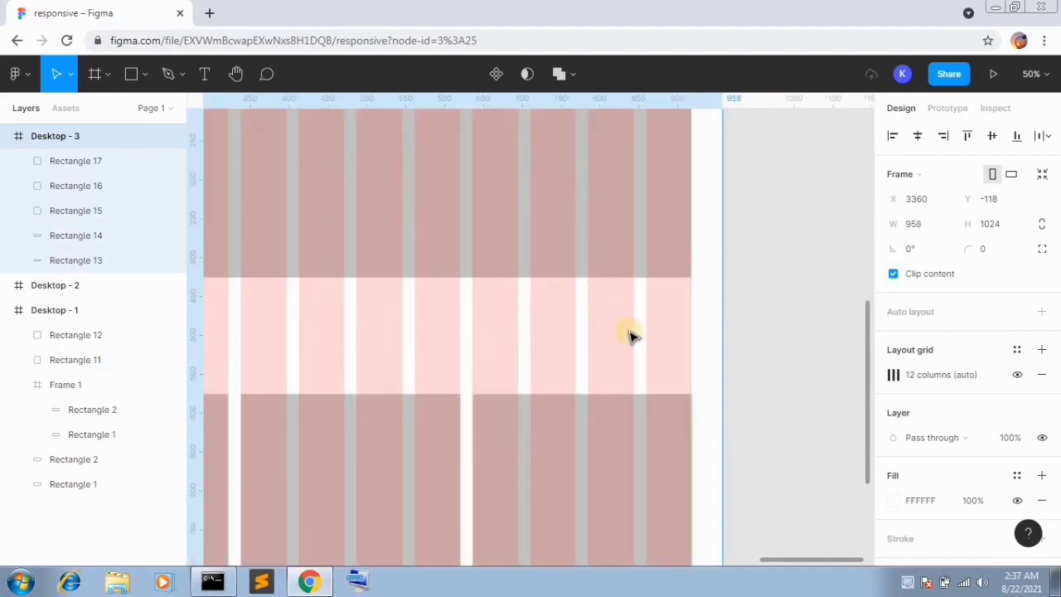
scroll(526, 401, down, 3)
scroll(526, 401, left, 2)
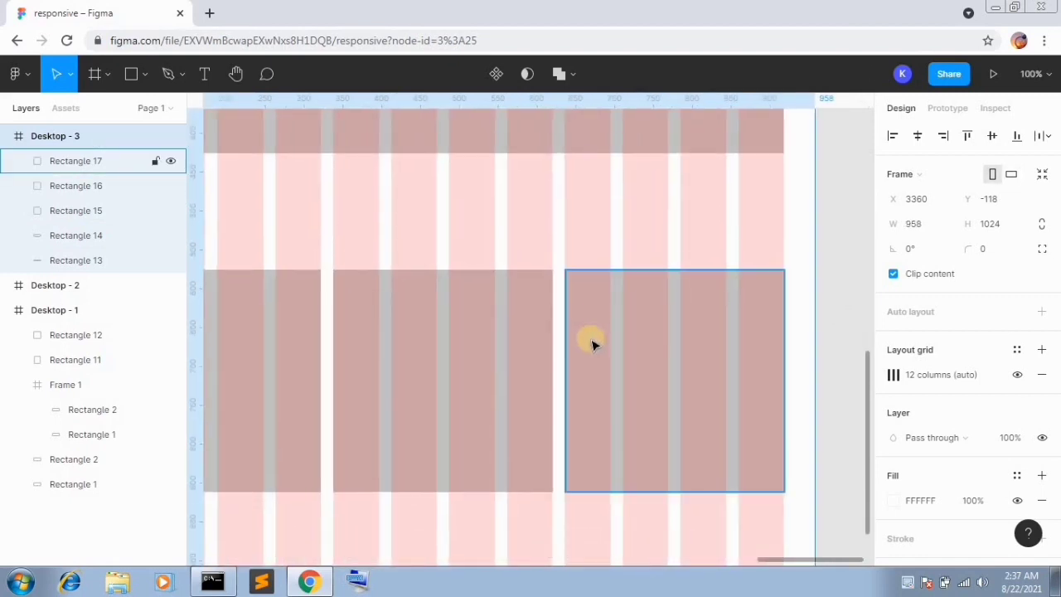
click(578, 398)
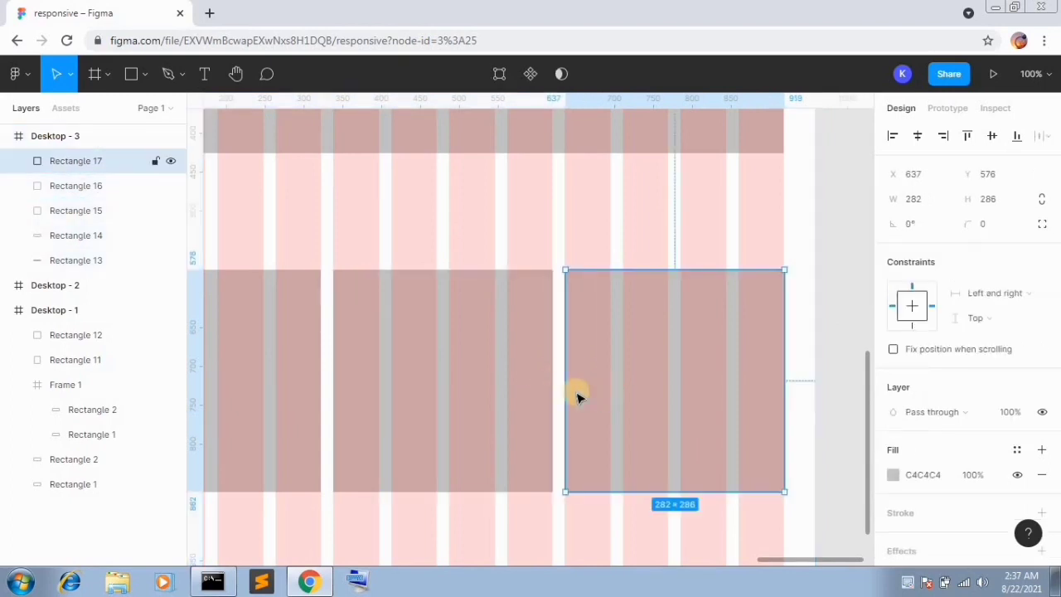
key(alt)
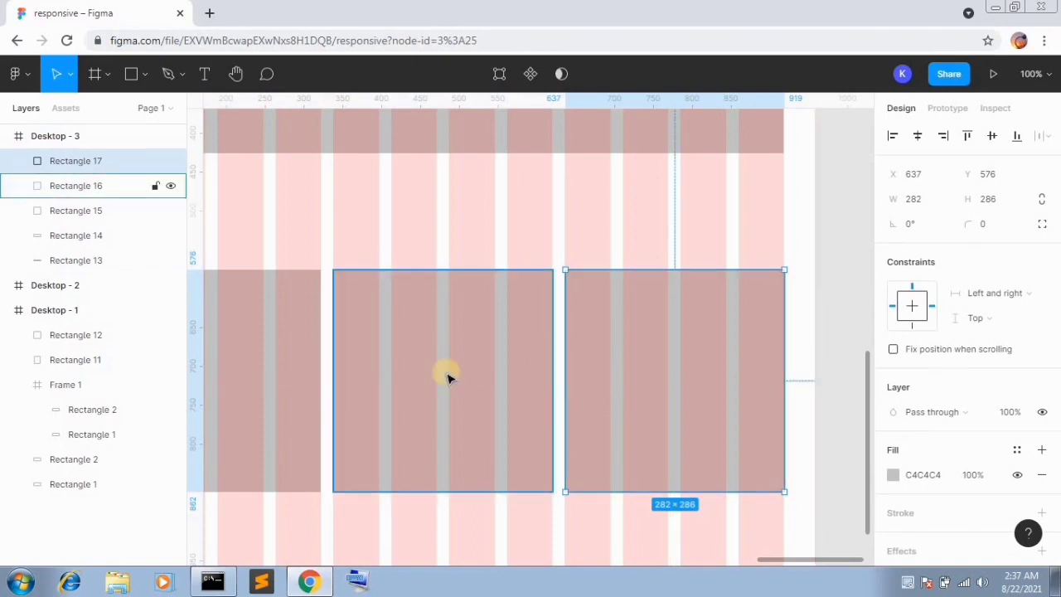
click(415, 358)
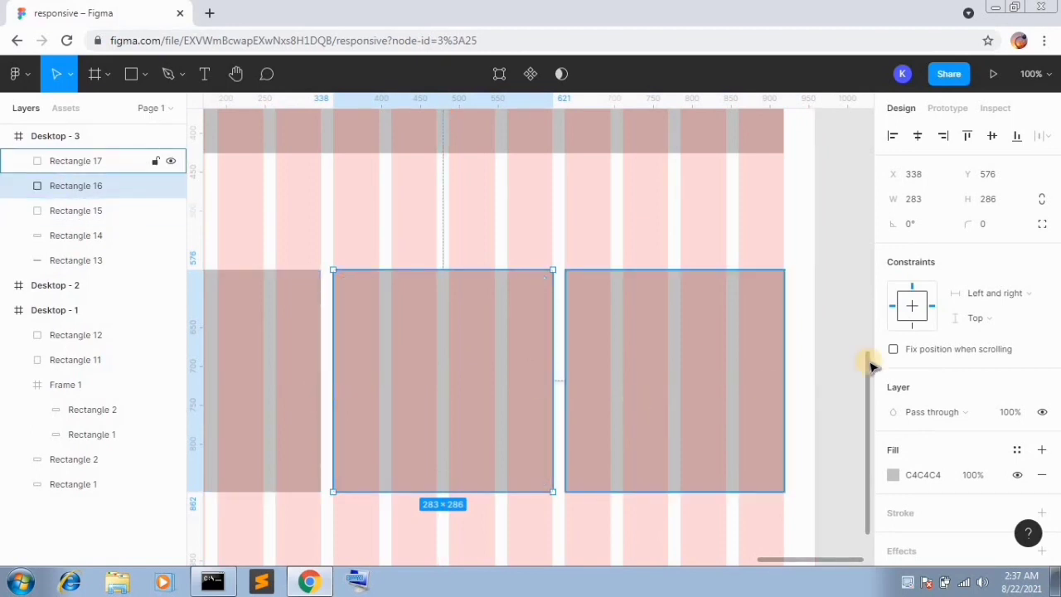
key(minus)
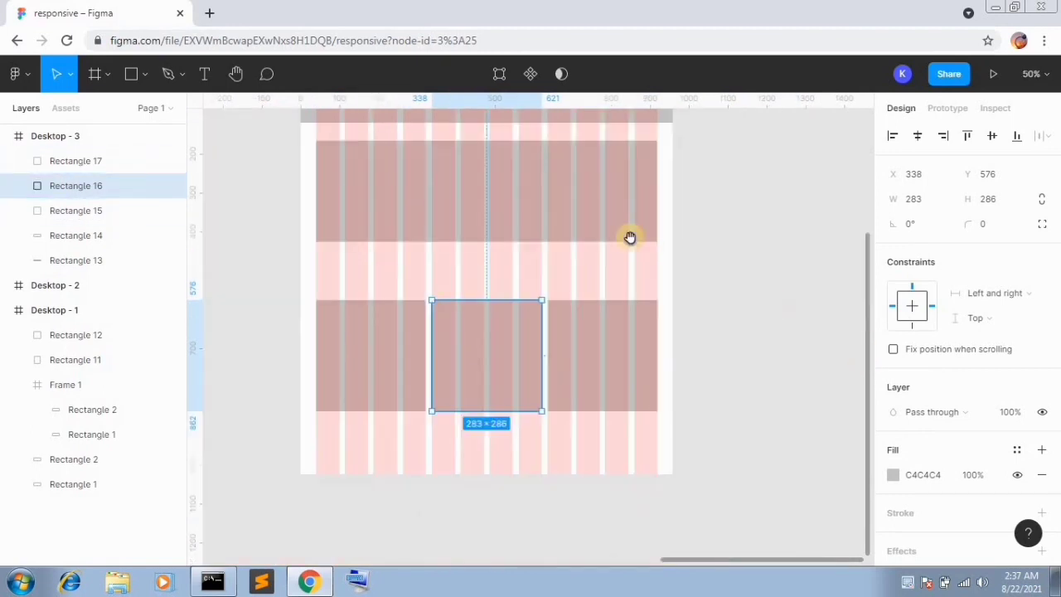
scroll(672, 303, up, 2)
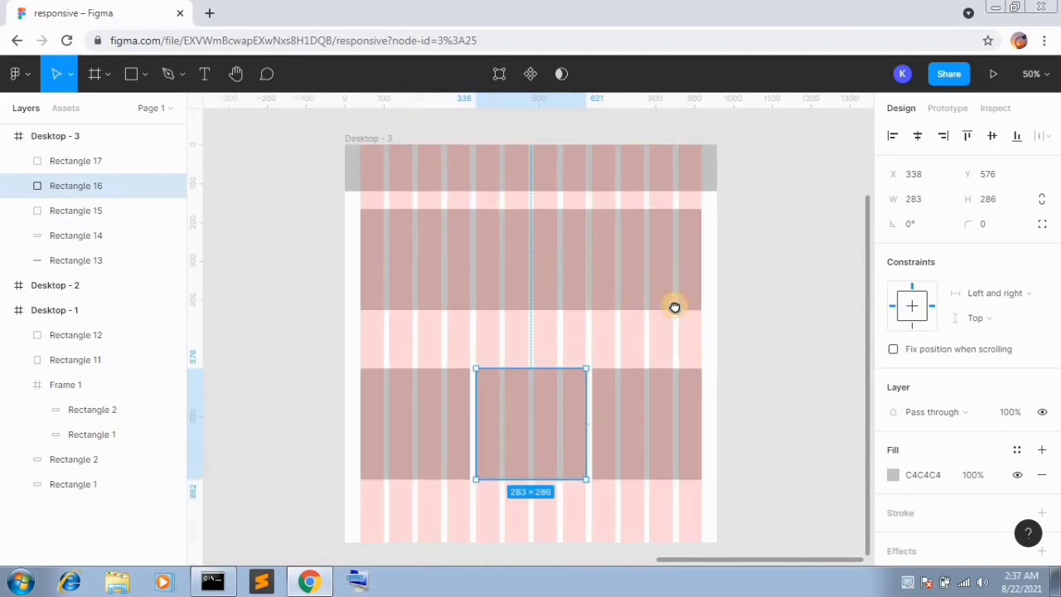
Widen the Desktop - 3 frame to about 1144, and reset it to the Desktop 1440 × 1024 preset.
click(363, 126)
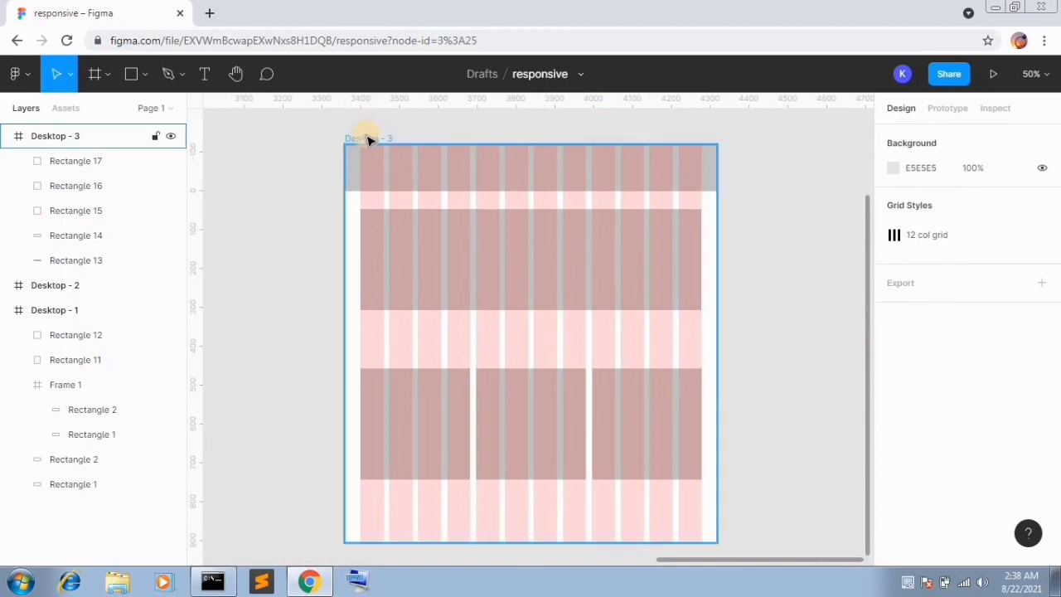
click(367, 139)
drag(732, 398, 789, 398)
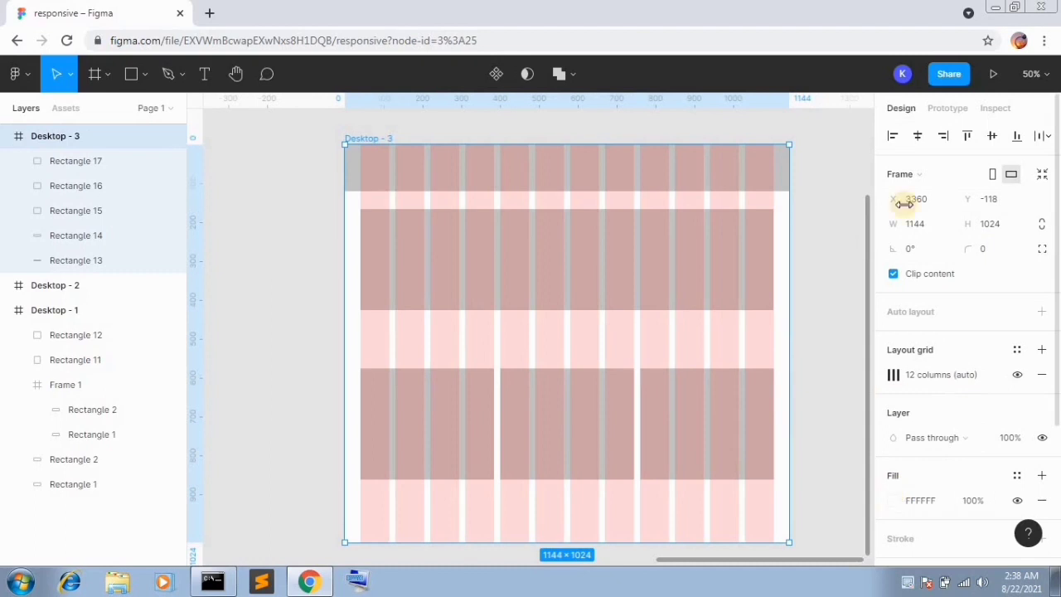
click(928, 180)
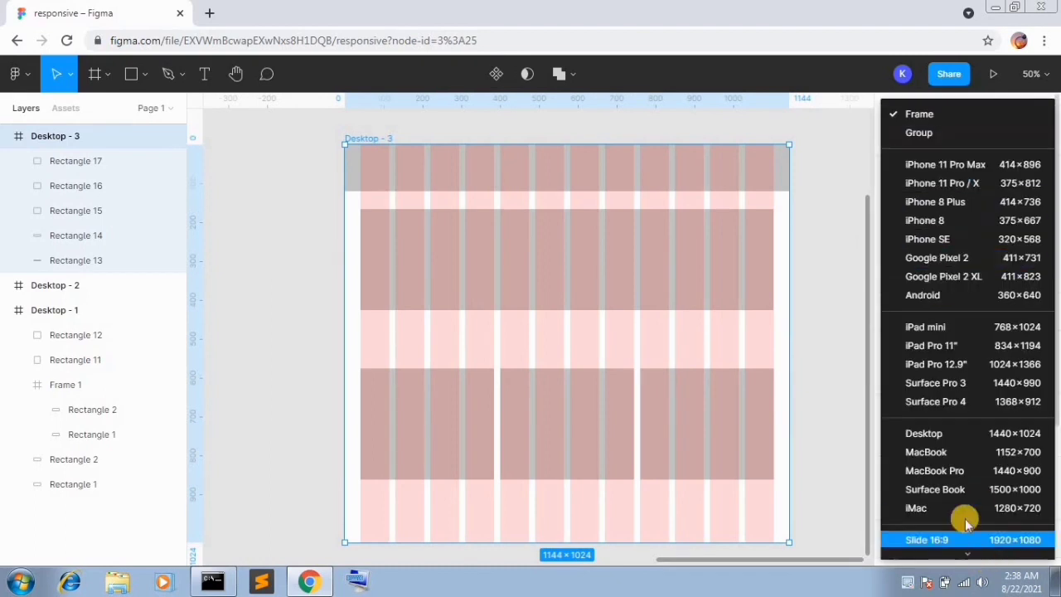
click(943, 437)
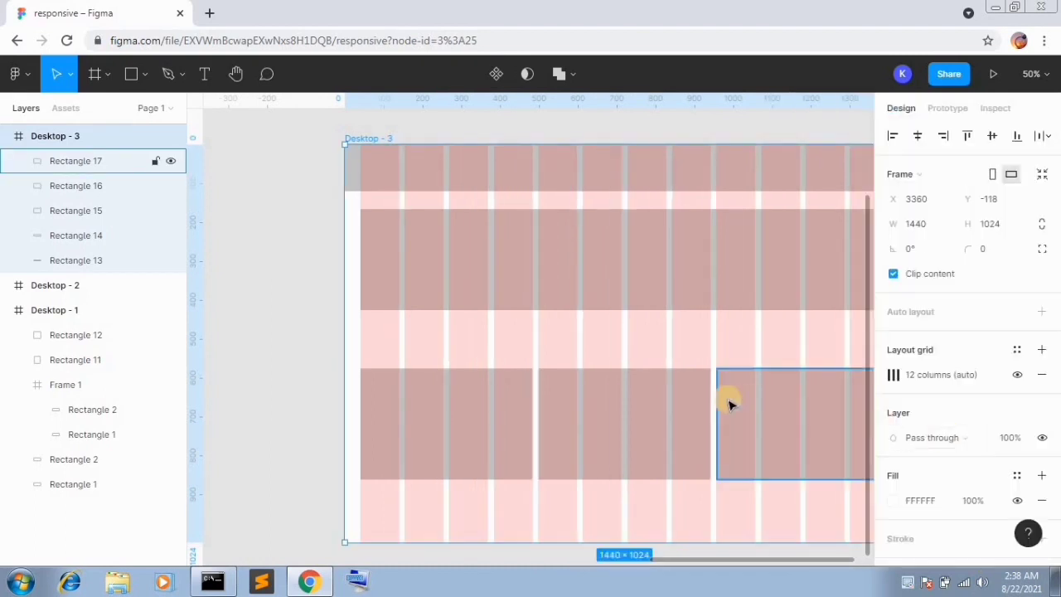
Shorten the banner rectangle below the header to about 901 wide so it spans the first eight grid columns.
drag(728, 398, 578, 479)
scroll(648, 399, right, 2)
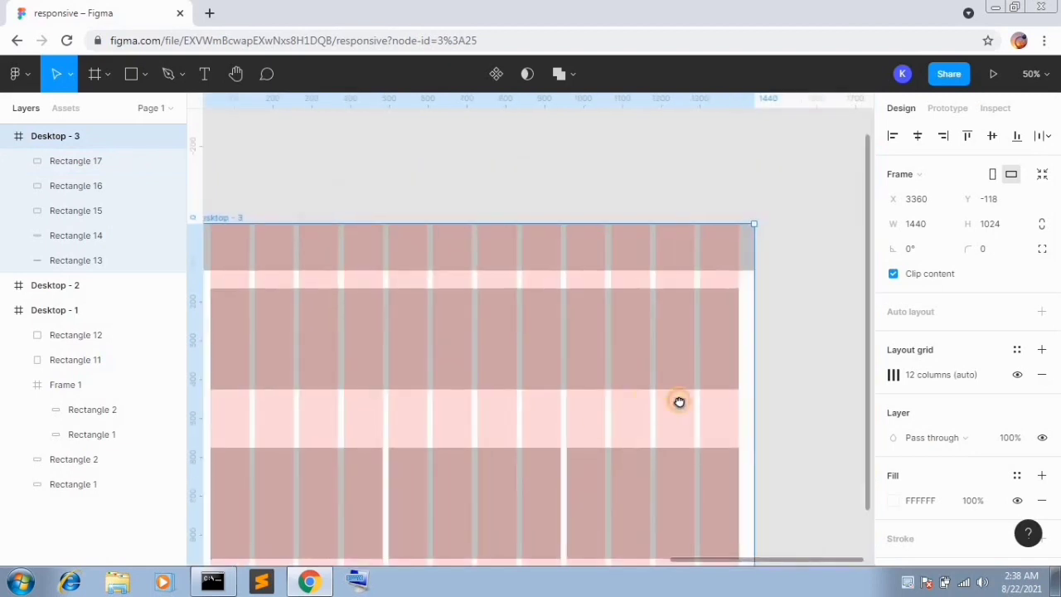
scroll(679, 401, left, 2)
click(652, 323)
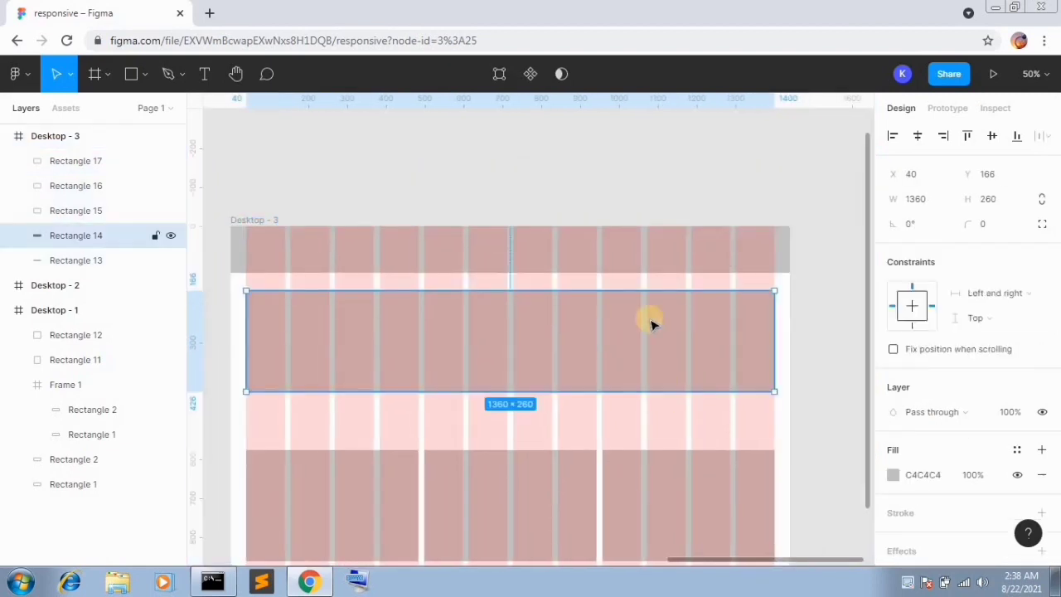
drag(778, 320, 596, 316)
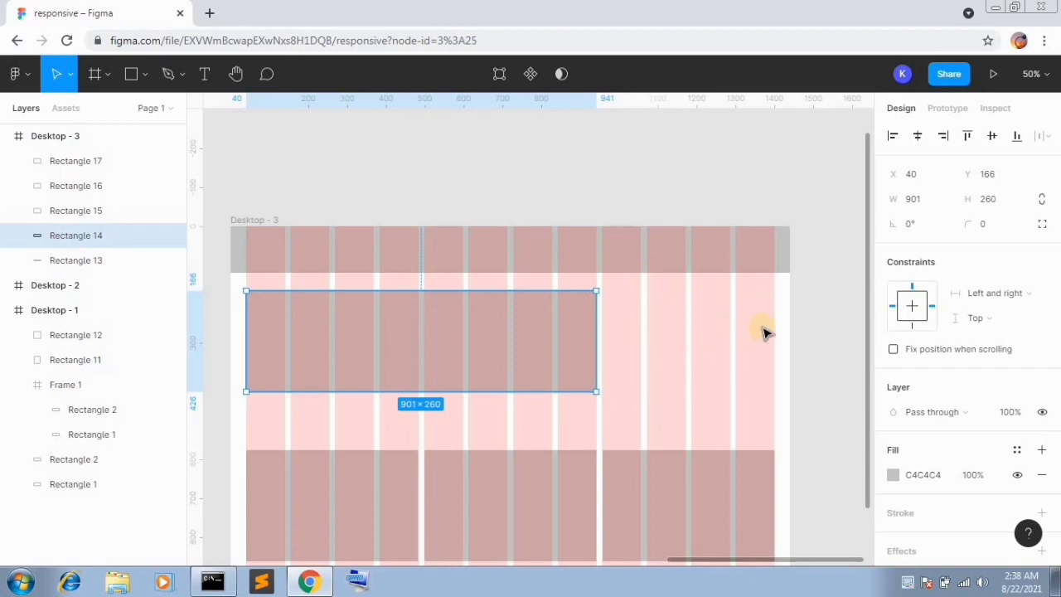
click(730, 338)
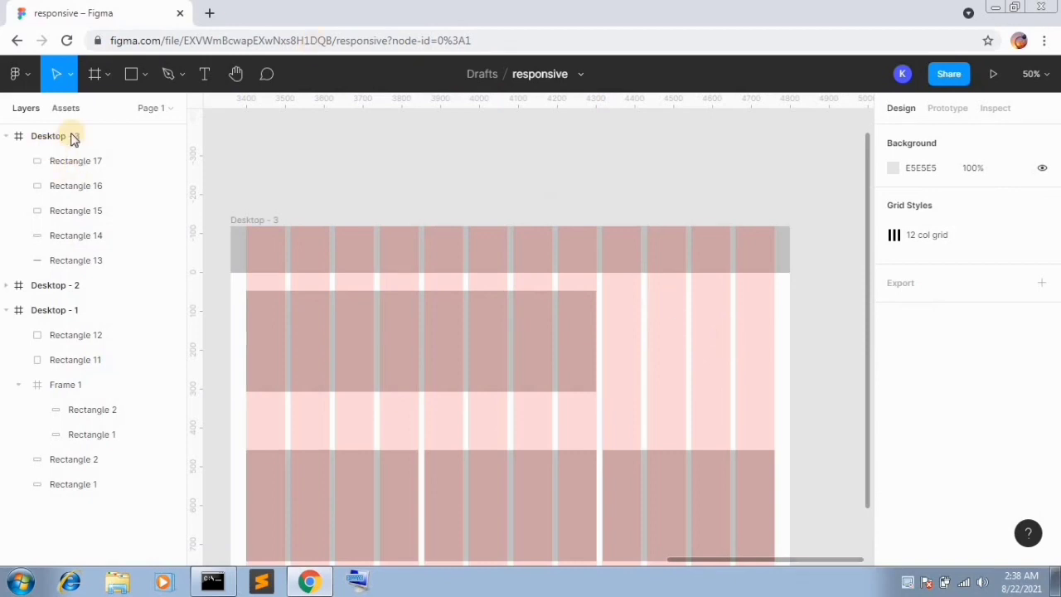
Draw a frame about 443 × 258 beside the banner over the last four columns and fill it with FFCCCC.
click(96, 75)
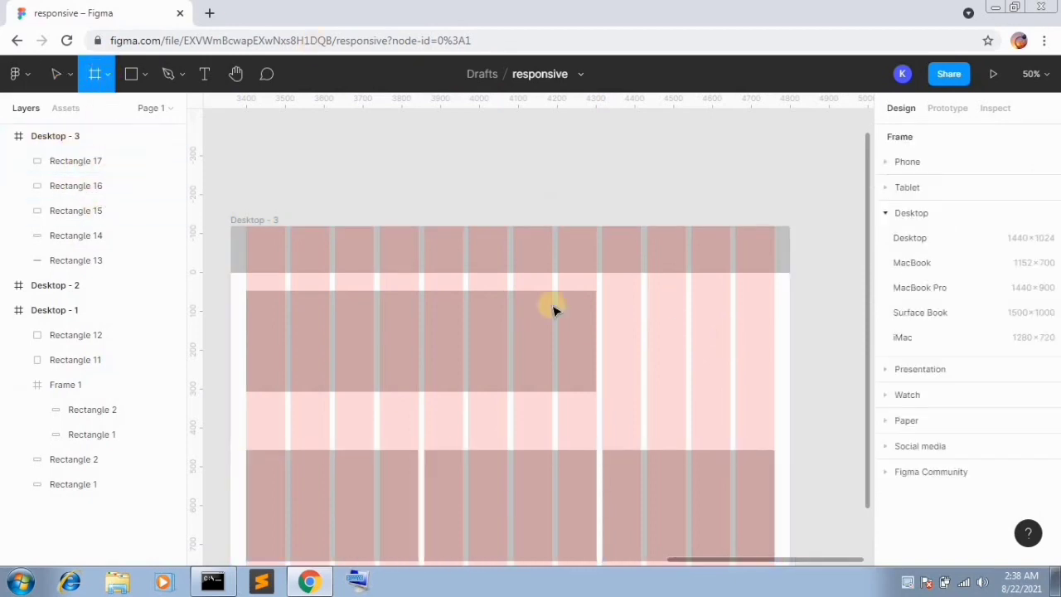
drag(603, 292, 774, 395)
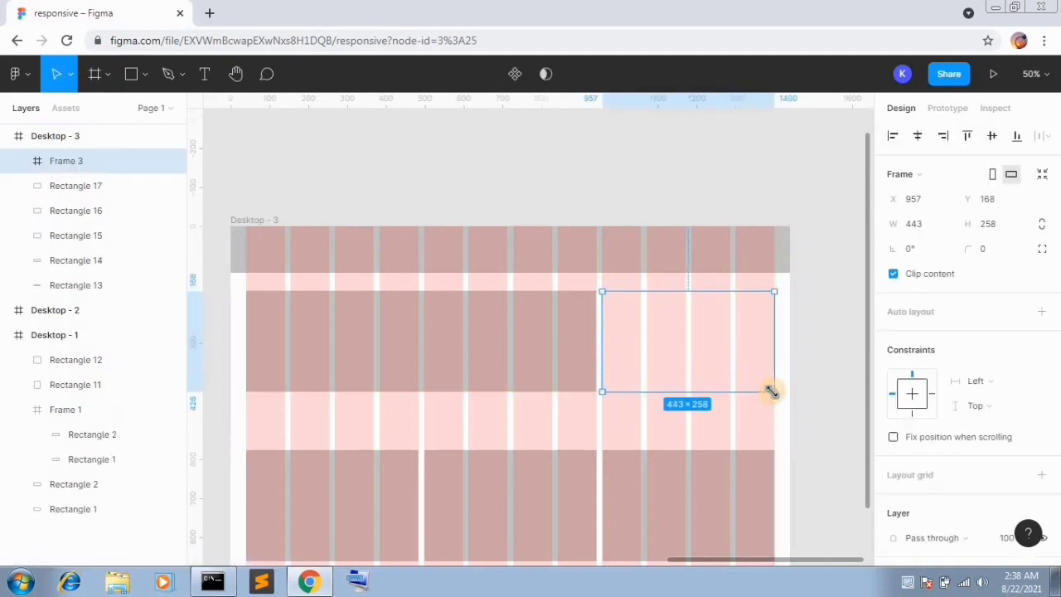
scroll(1049, 454, down, 3)
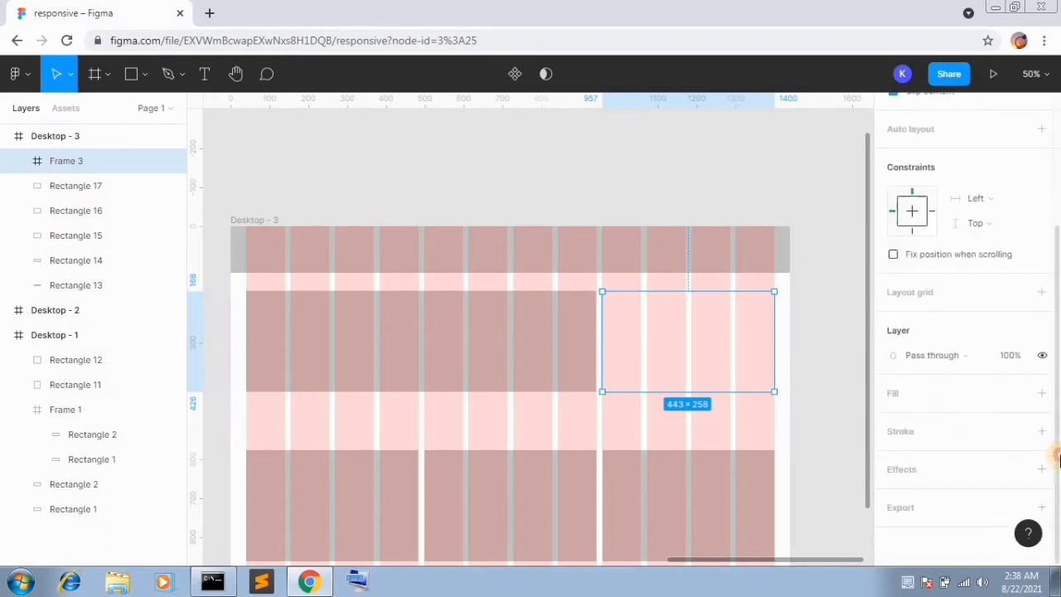
click(892, 395)
click(893, 419)
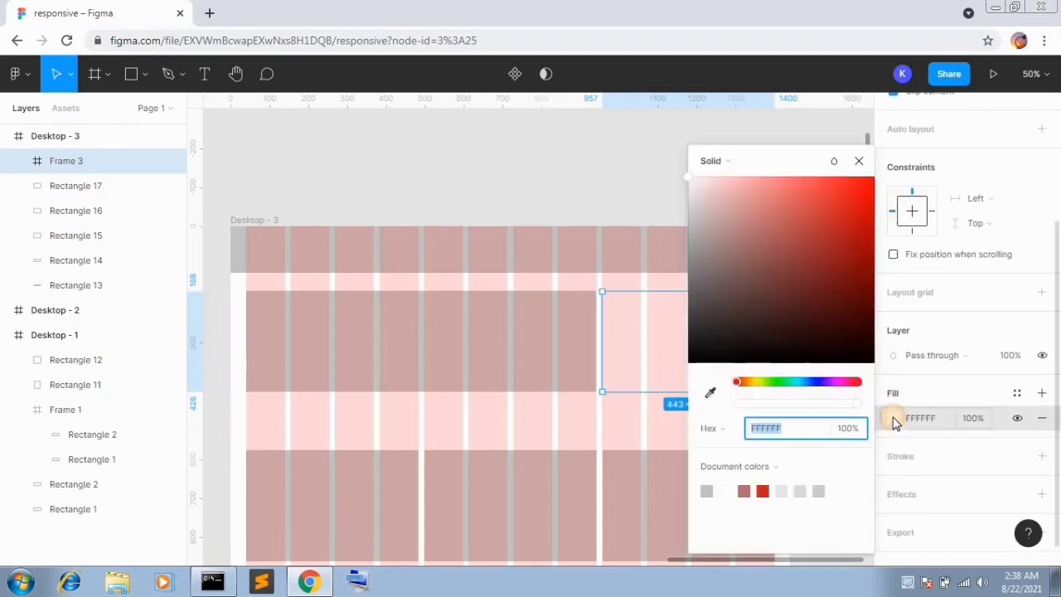
drag(781, 200, 727, 173)
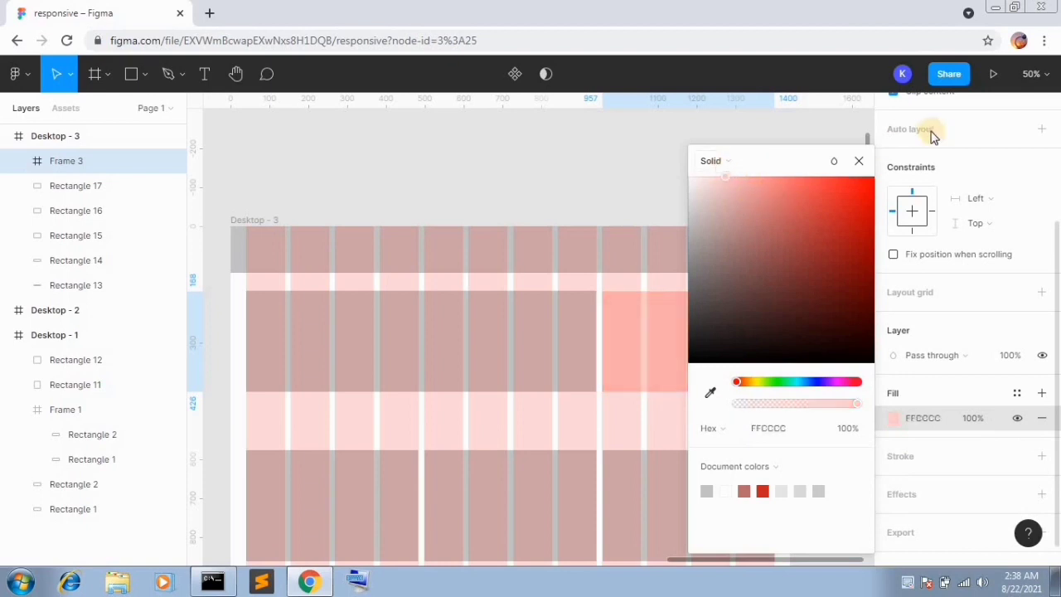
click(859, 161)
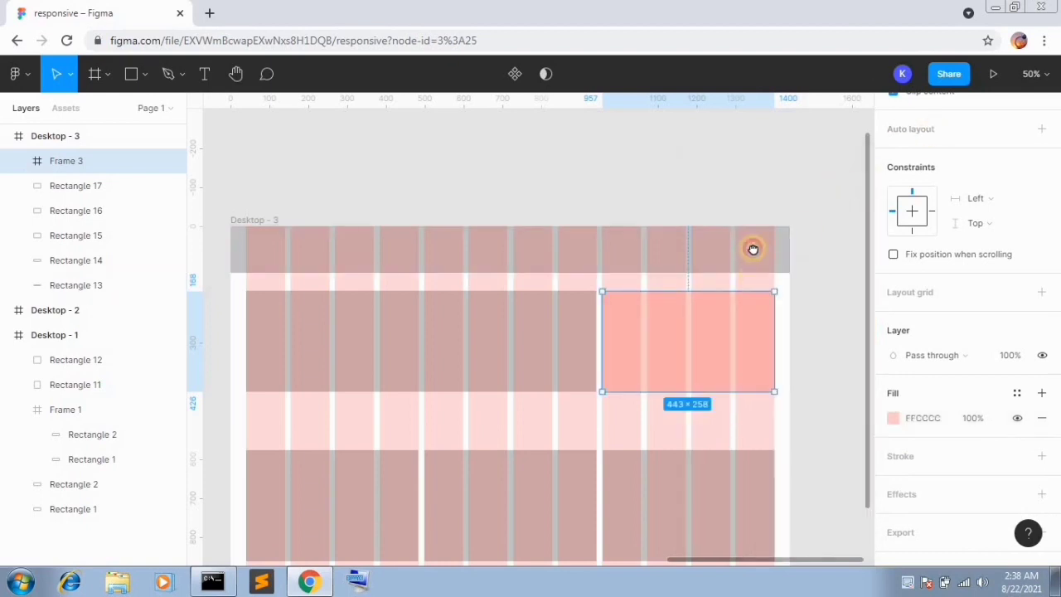
scroll(753, 249, down, 2)
click(660, 377)
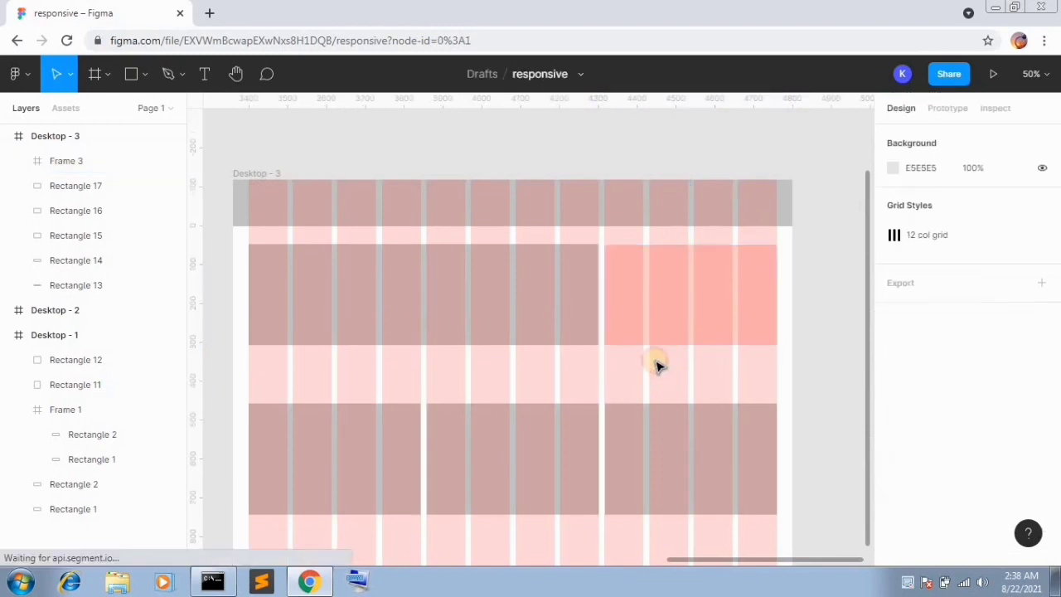
Add a layout grid to the pink frame beside the banner, using Columns with a count of 3.
click(701, 308)
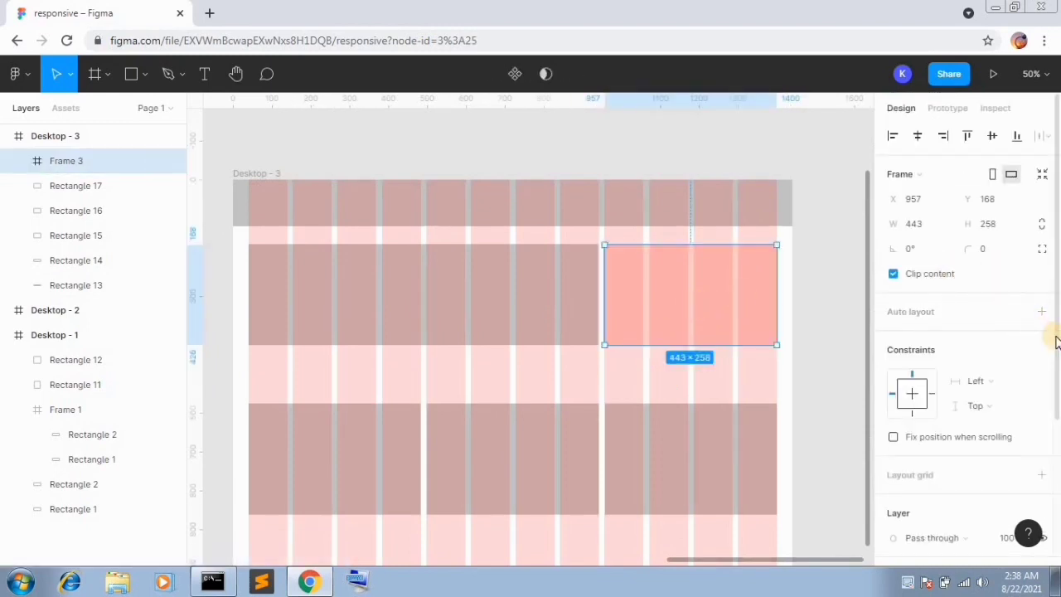
click(1042, 477)
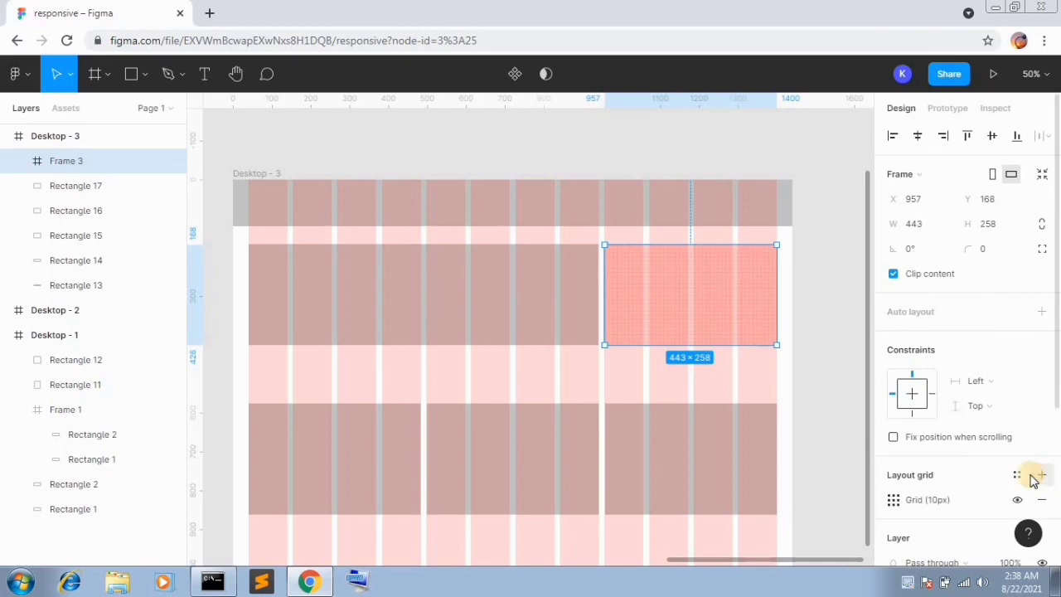
scroll(1059, 383, down, 3)
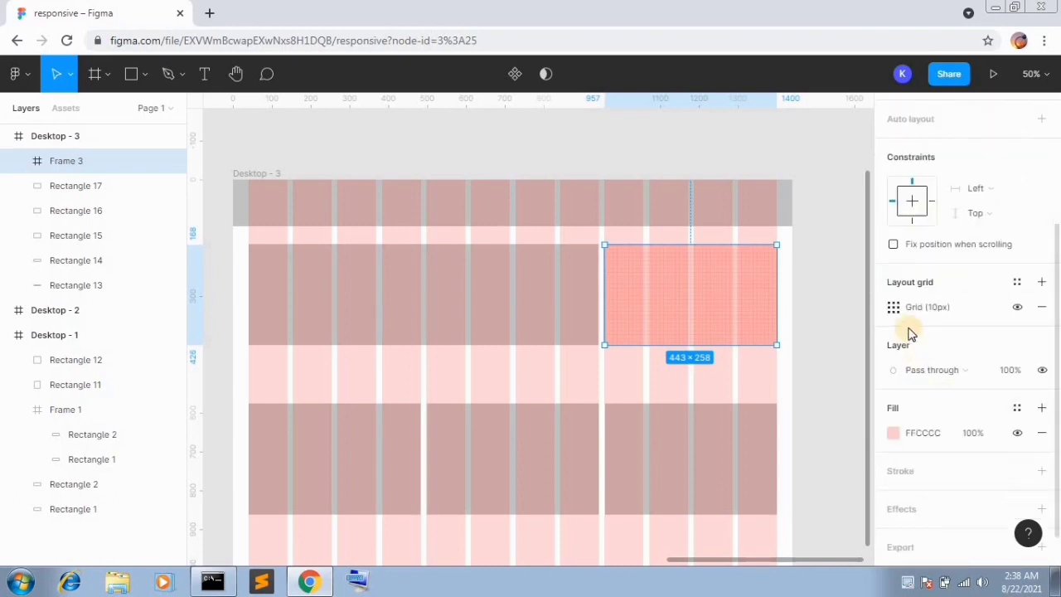
click(893, 307)
click(728, 310)
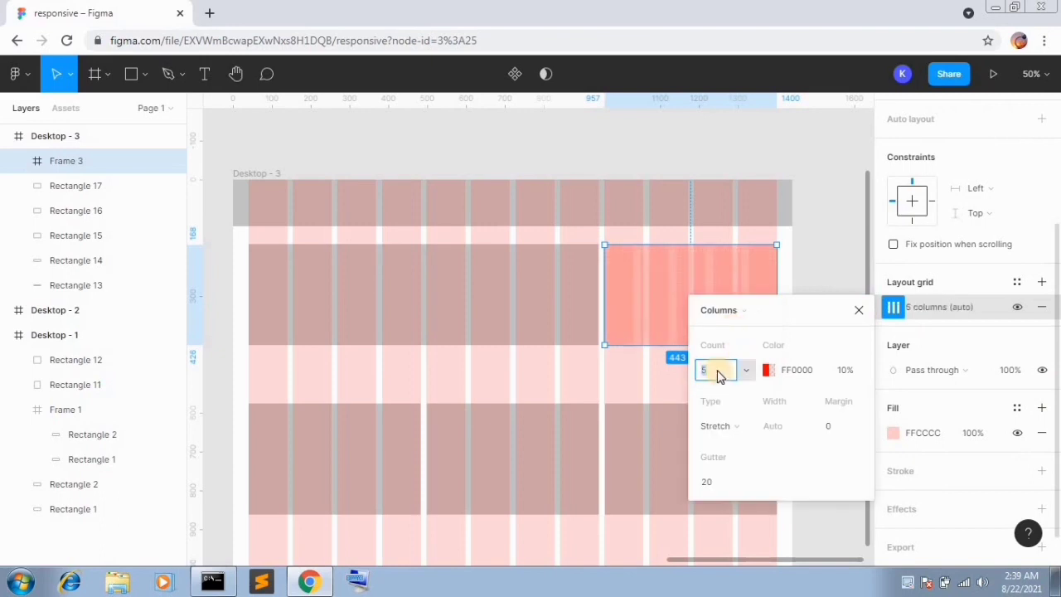
text(3)
key(Return)
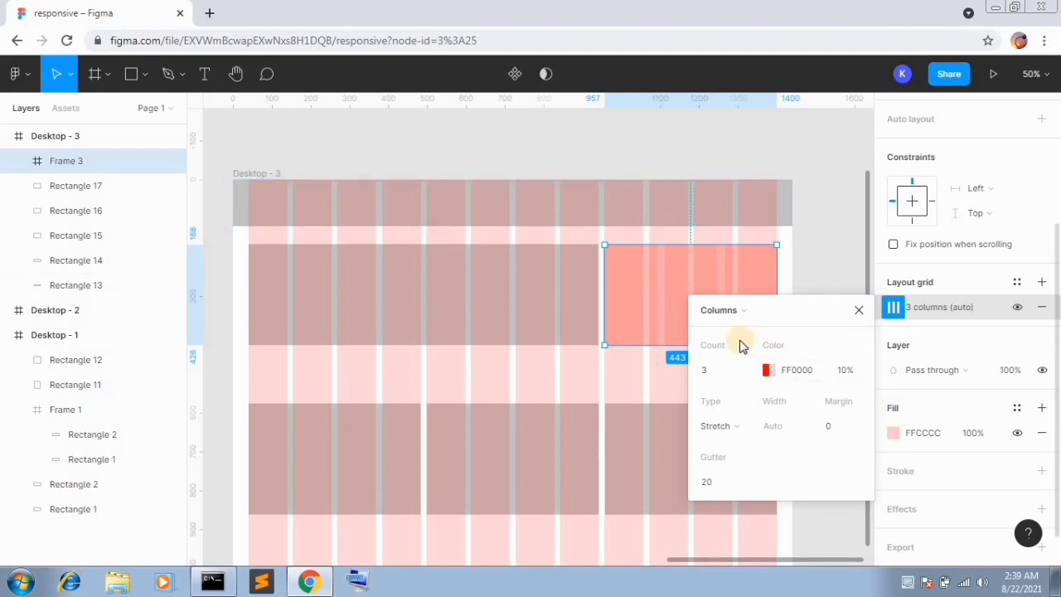
Set the three-column grid's color to 52FF00 at 18% opacity and its gutter to 16.
click(768, 370)
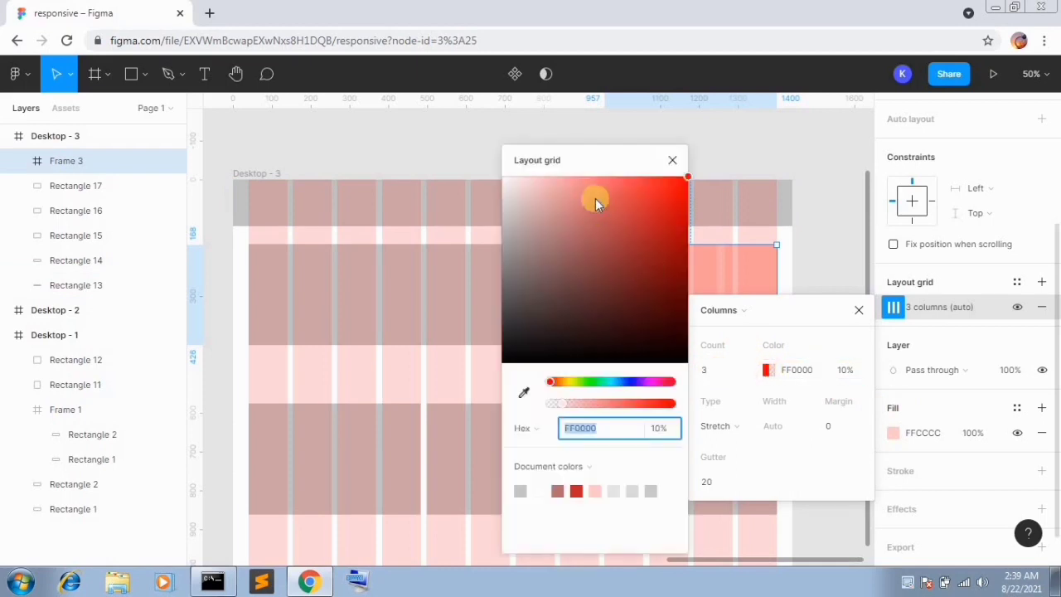
drag(592, 173, 853, 208)
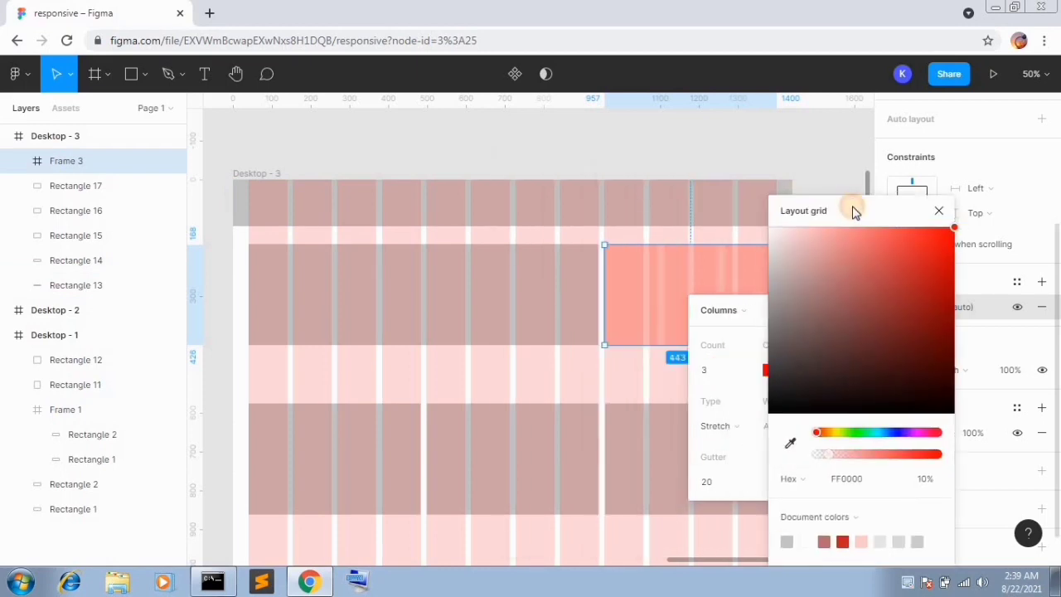
click(850, 433)
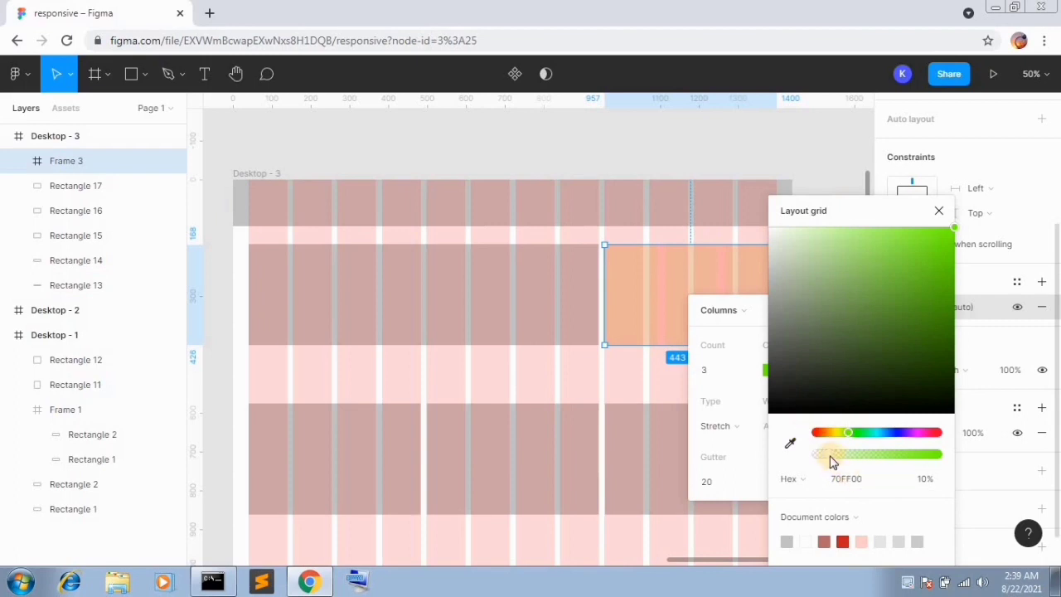
drag(840, 461, 850, 434)
click(940, 212)
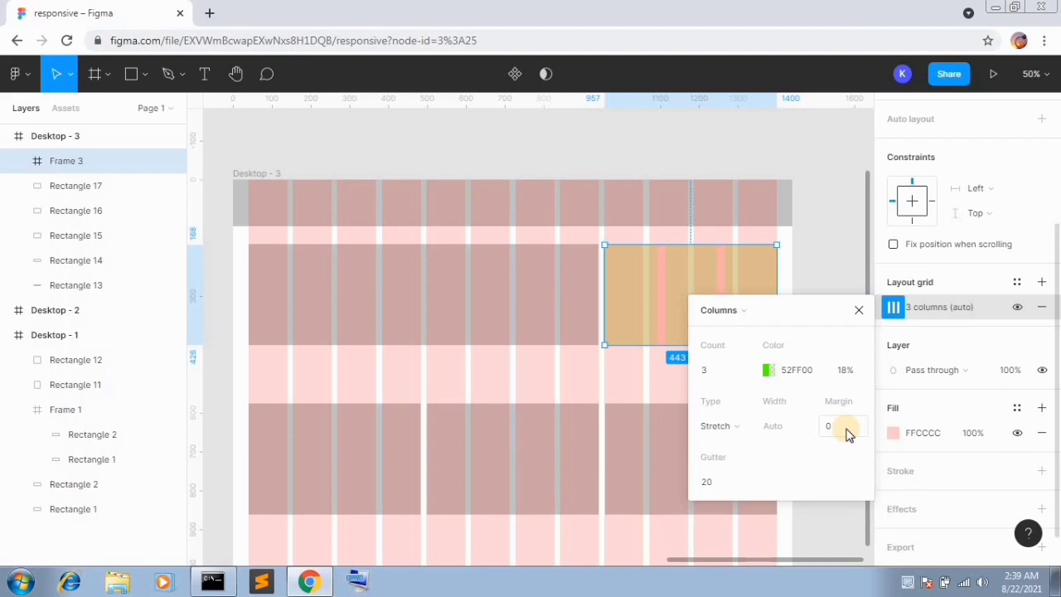
click(724, 484)
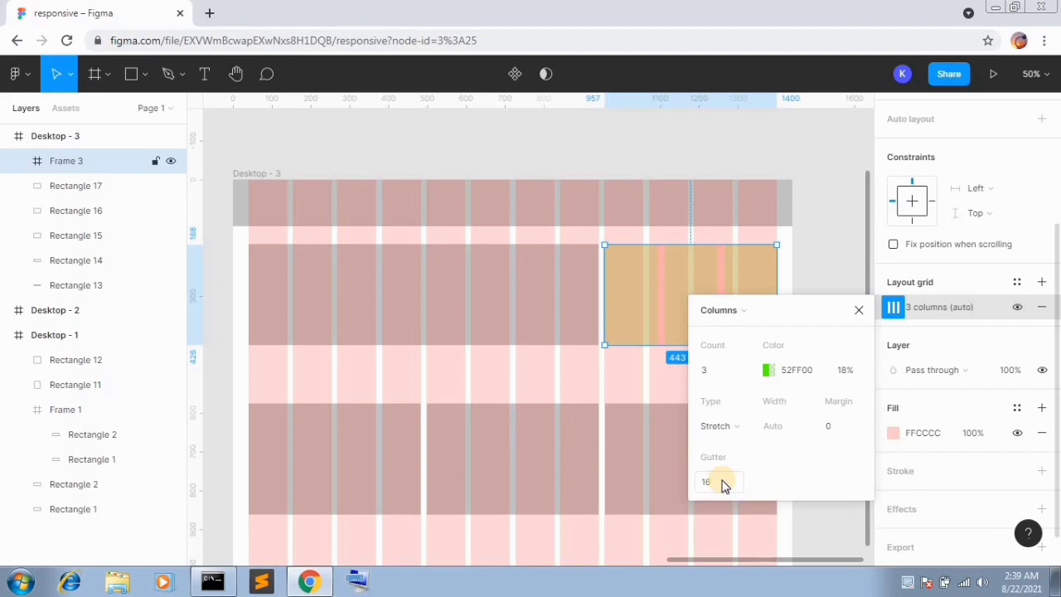
Set the pink nested frame's horizontal constraint to Left and right.
click(859, 311)
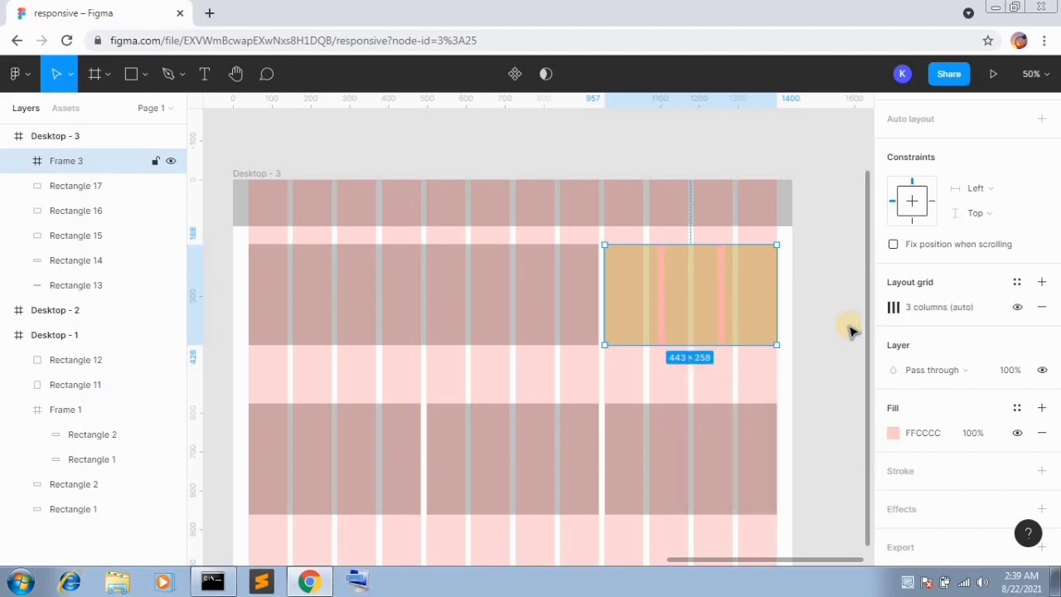
click(840, 367)
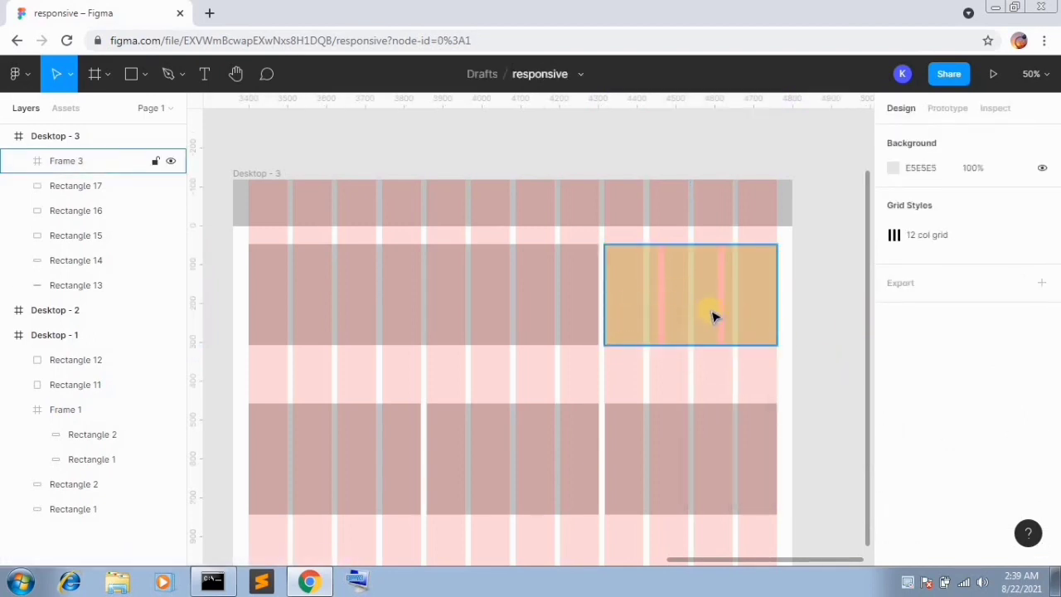
click(715, 317)
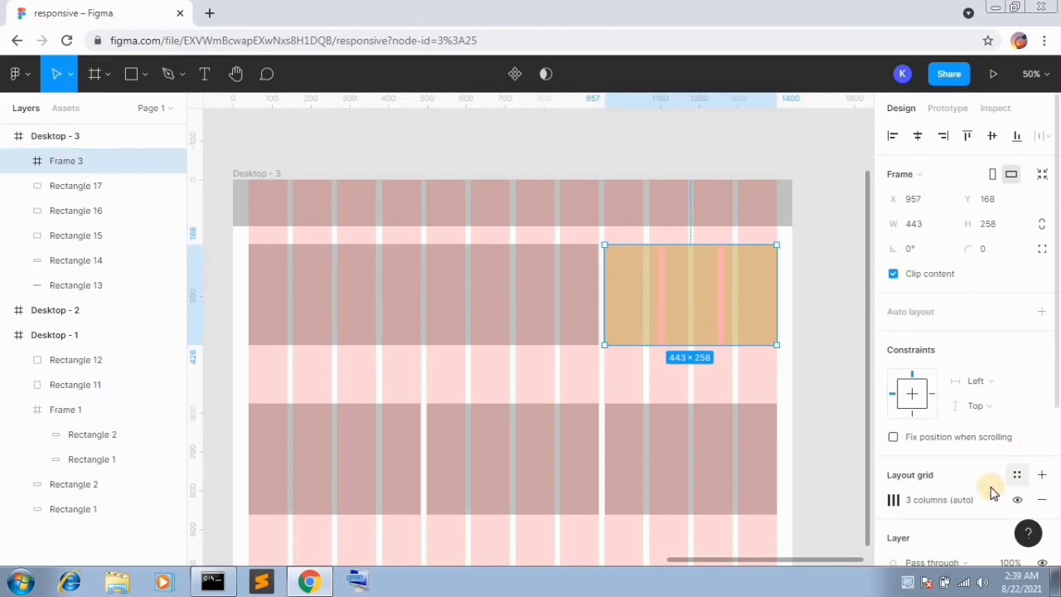
click(993, 381)
click(998, 419)
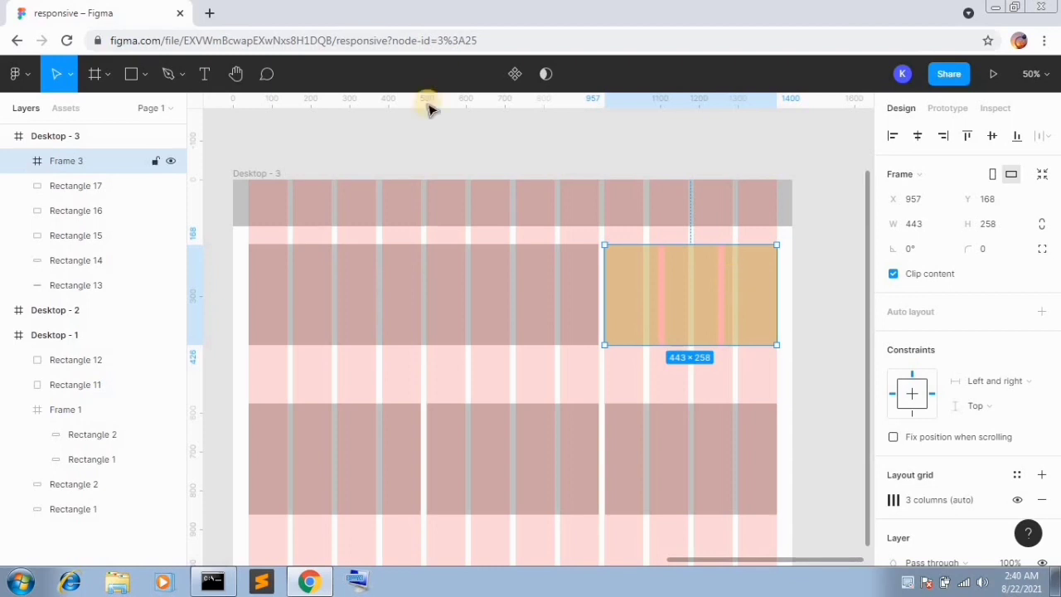
Draw a rectangle about 137 × 64 filling the width of the nested frame's first grid column, at Y 86.
click(131, 74)
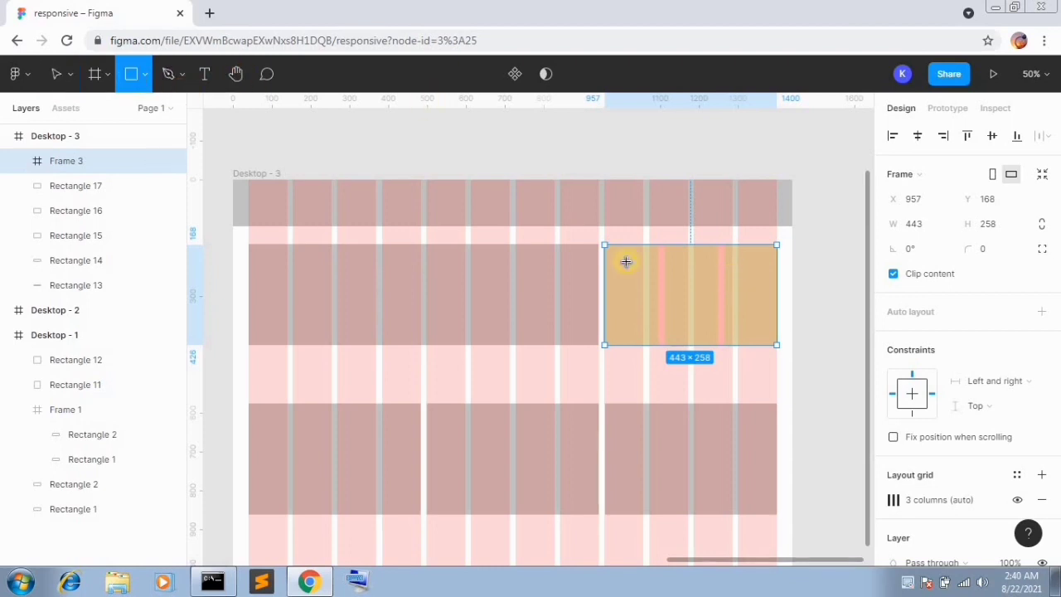
drag(646, 292, 656, 300)
key(shift+0)
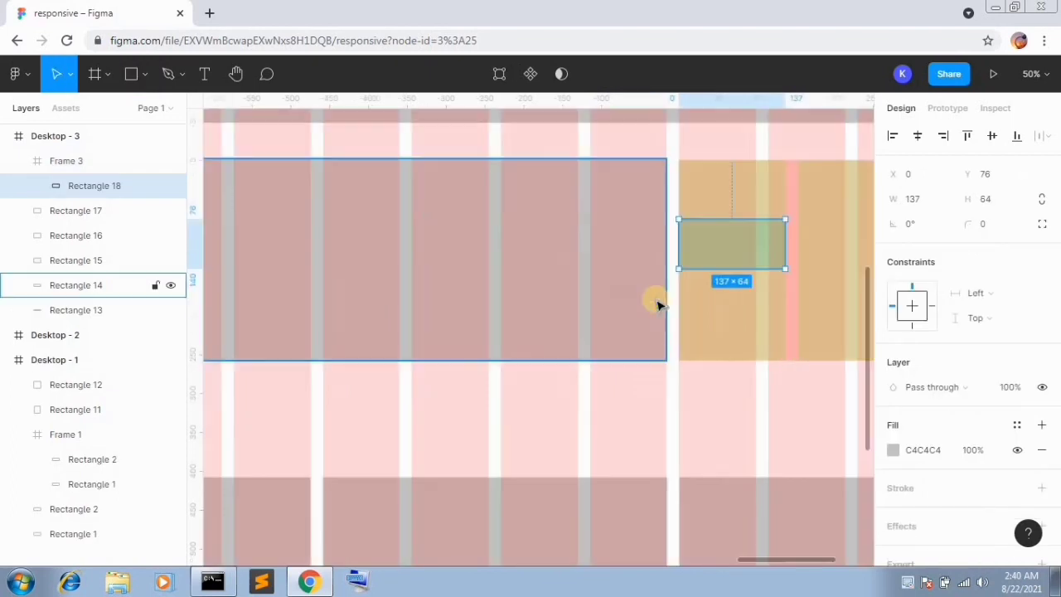
drag(772, 315, 724, 343)
click(680, 305)
key(shift+Down)
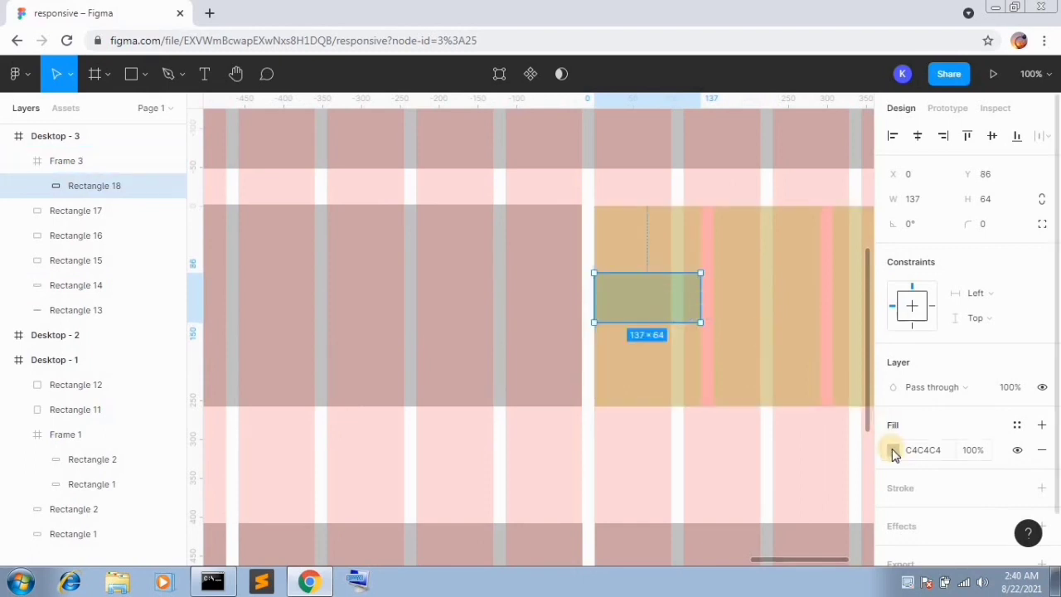
Fill the small rectangle with 892424 and duplicate it into the nested frame's second and third columns, at X 153 and 306.
click(825, 268)
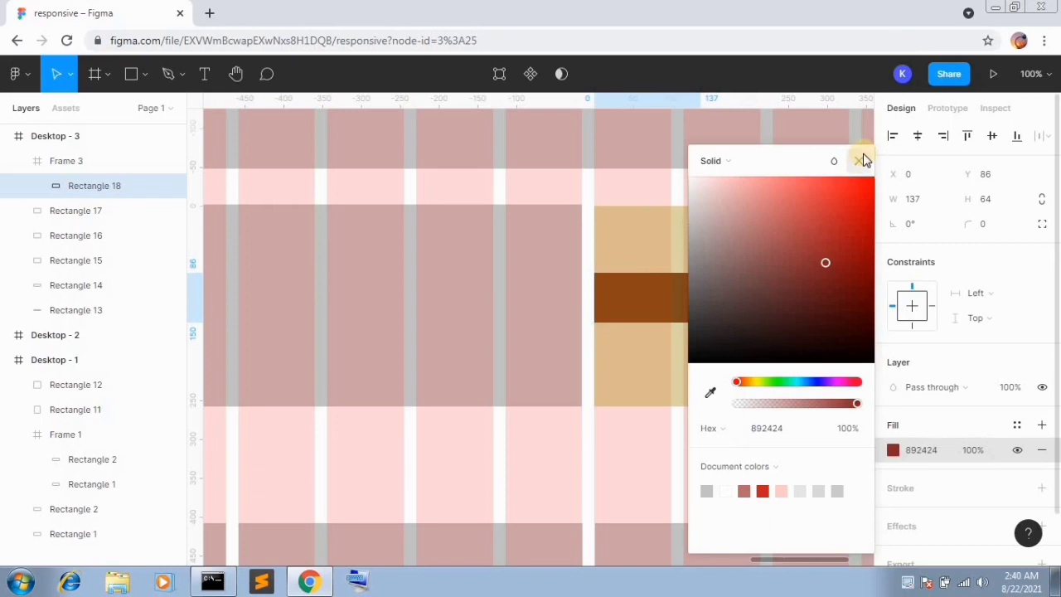
click(859, 158)
click(670, 288)
drag(685, 282, 801, 279)
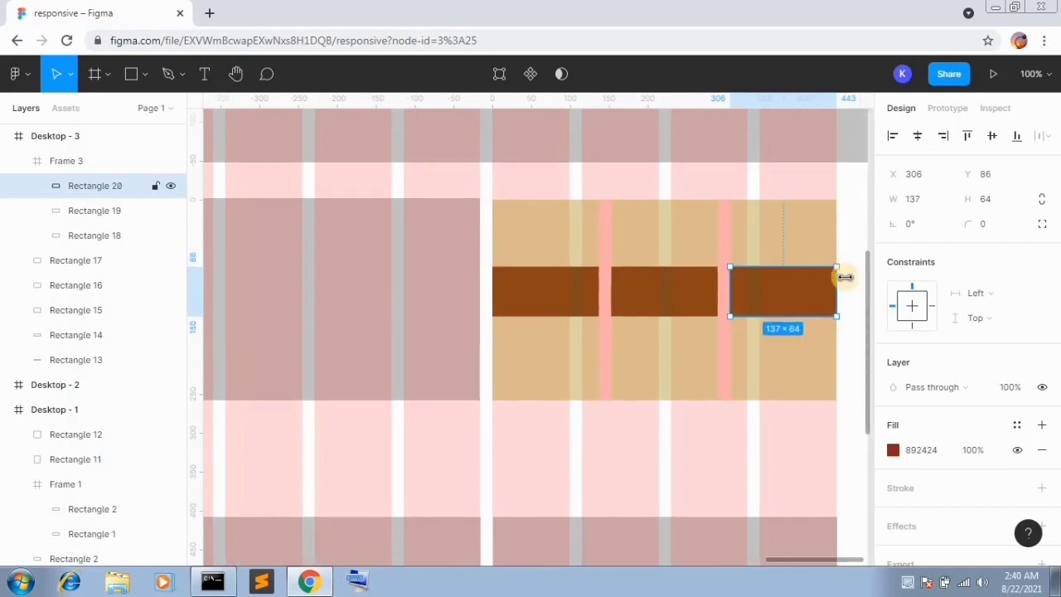
Set the horizontal constraint of each of the three brown rectangles to Left and right.
click(571, 294)
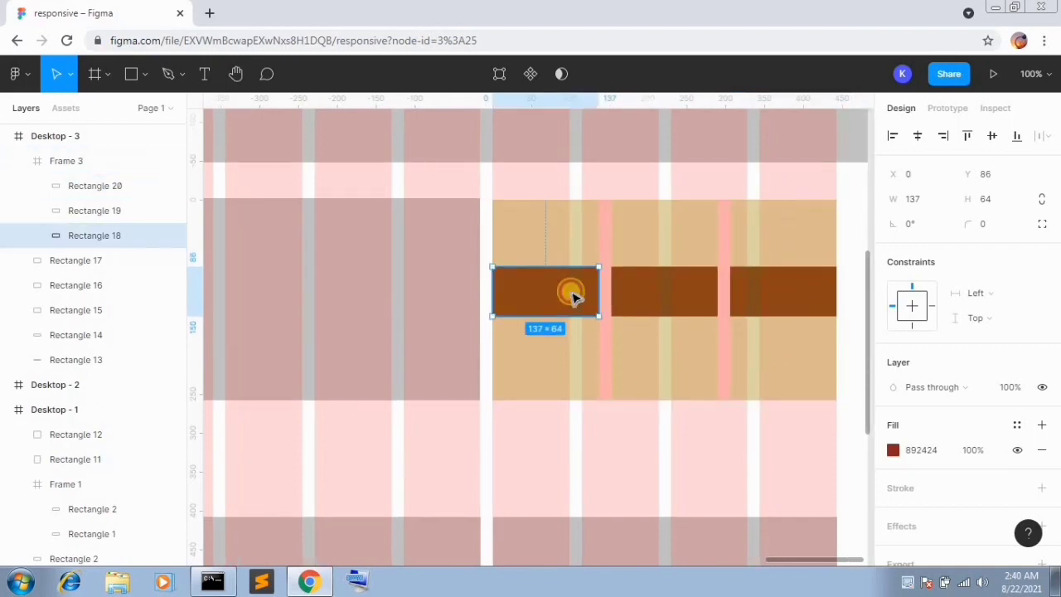
click(993, 295)
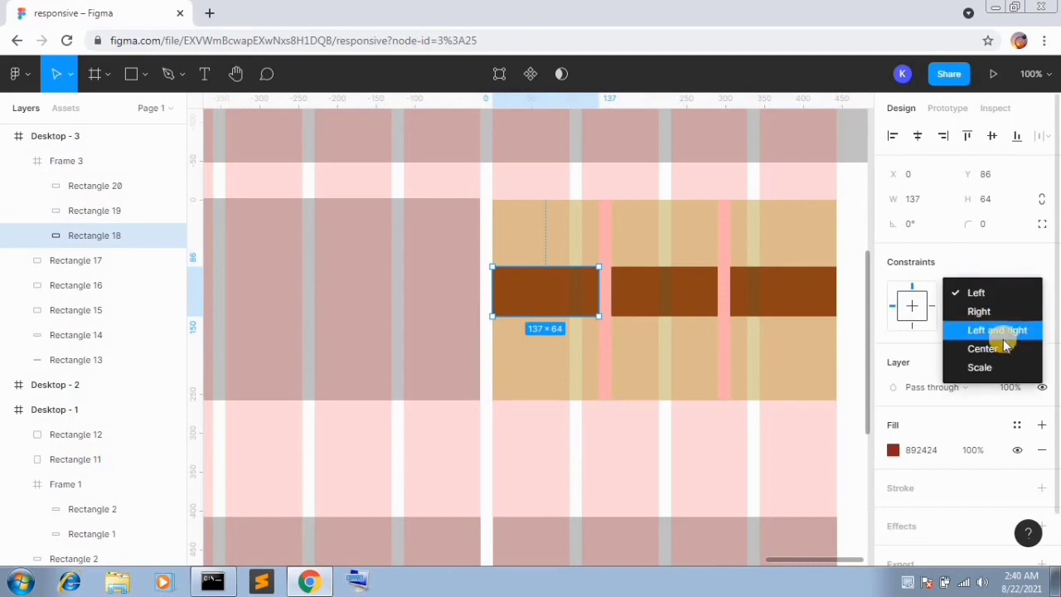
click(995, 330)
click(647, 302)
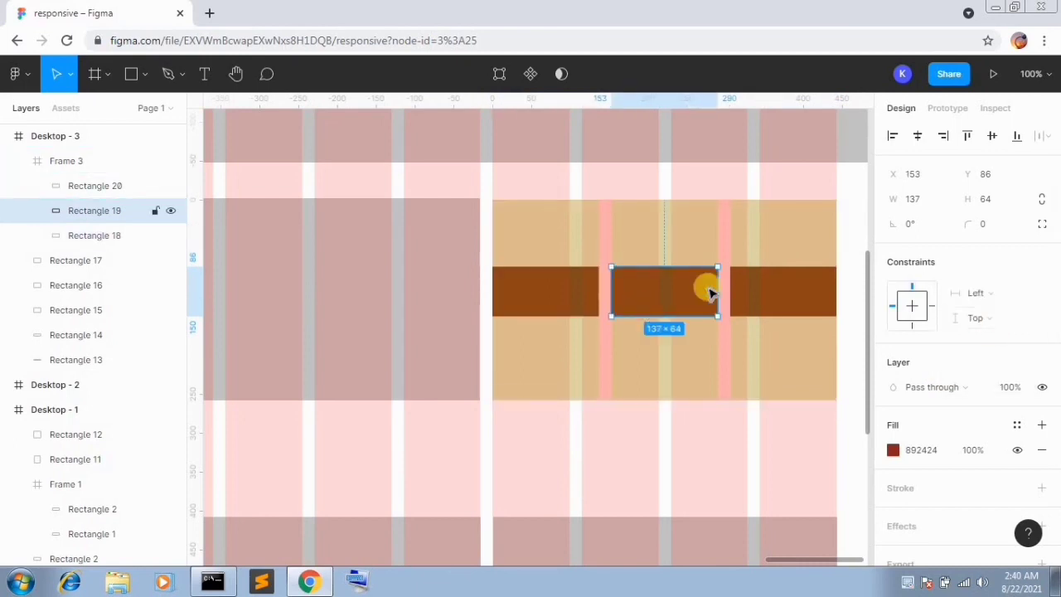
click(995, 297)
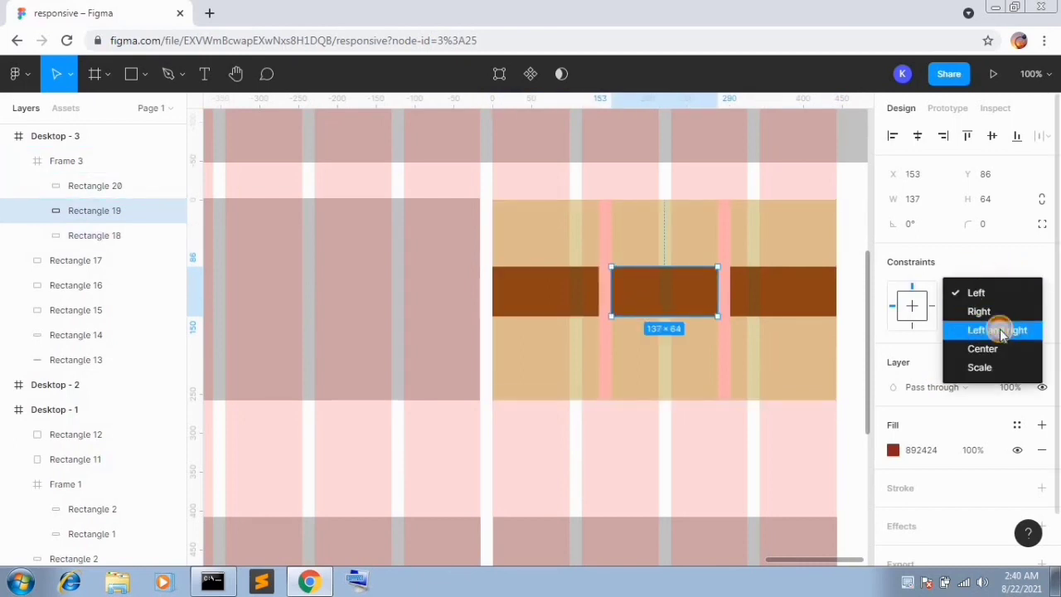
click(1000, 330)
click(815, 291)
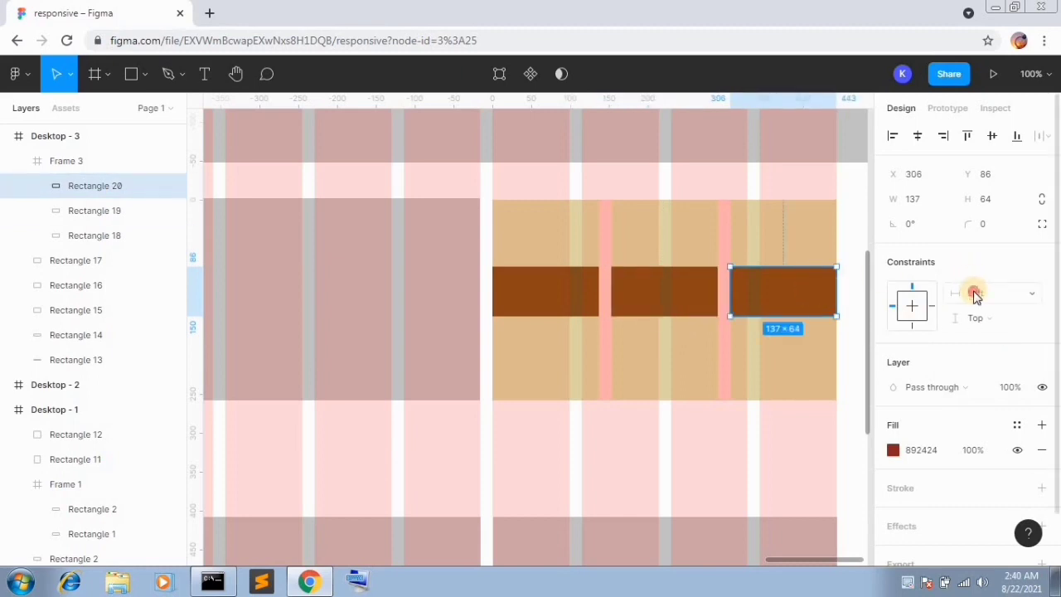
click(975, 295)
click(980, 329)
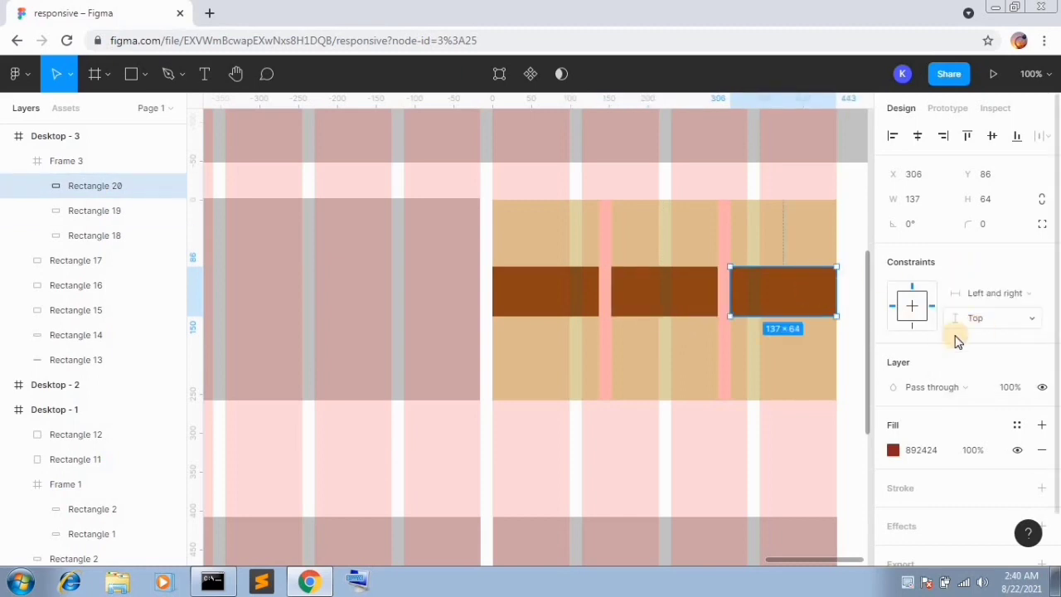
click(847, 405)
Narrow the Desktop - 3 frame to about 1004 wide to test how its contents adapt.
key(minus)
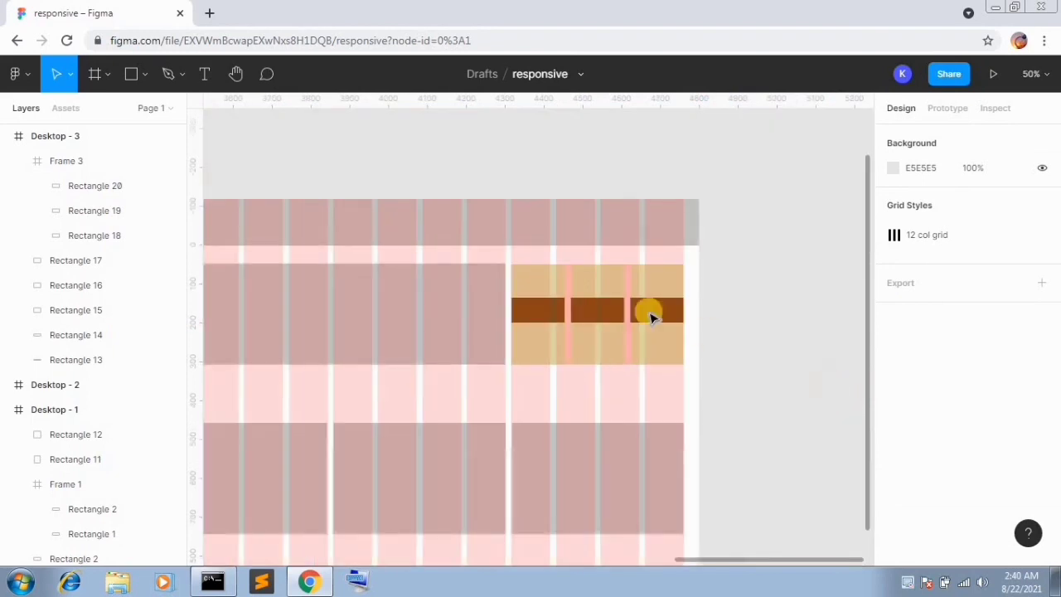
drag(623, 308, 722, 298)
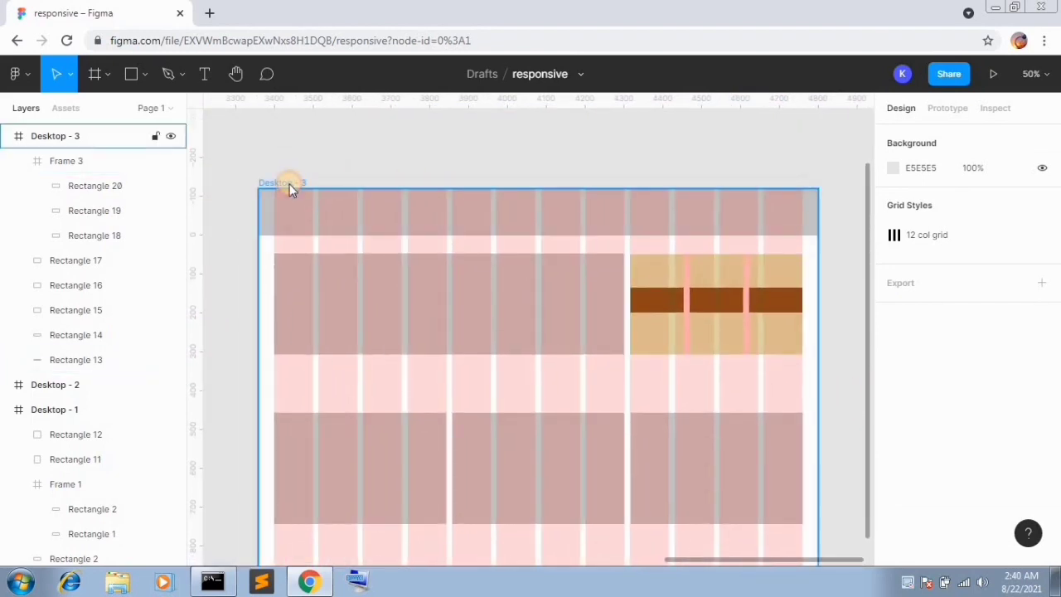
click(289, 184)
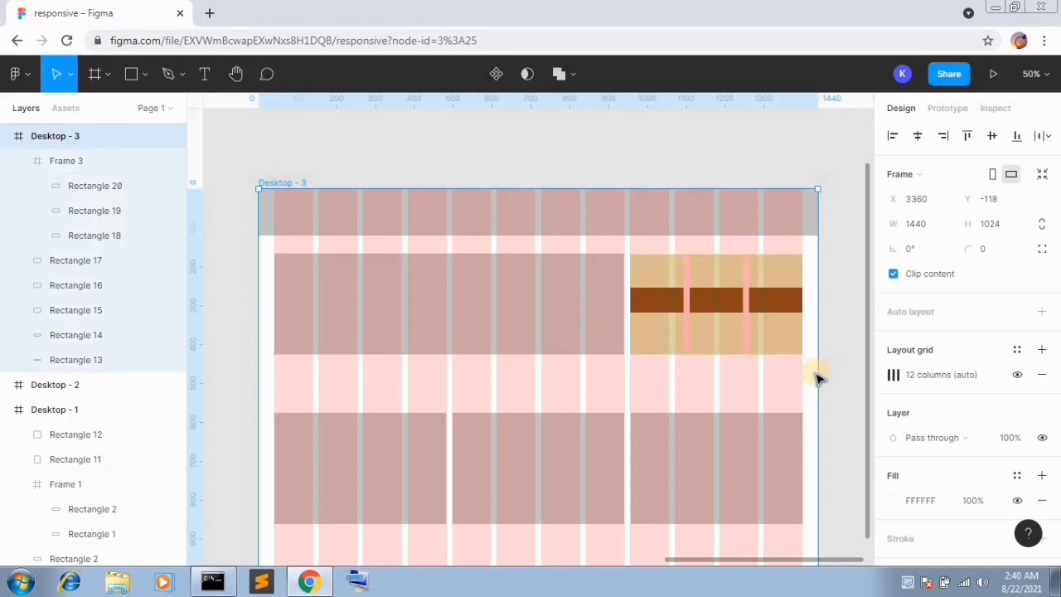
drag(795, 376, 648, 385)
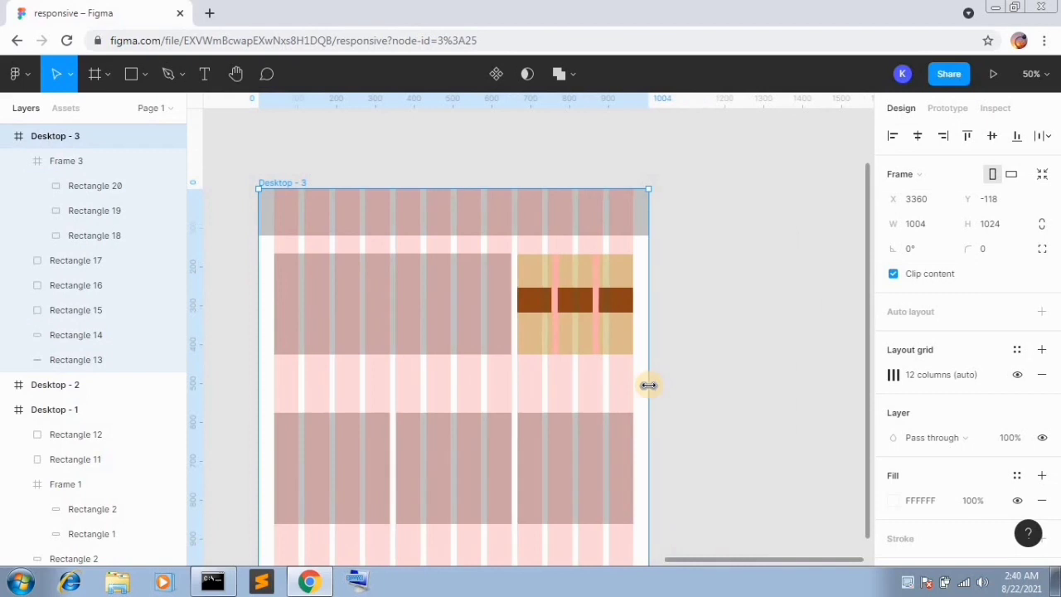
Examine how the brown rectangles align with the nested three-column grid and its gutters in the narrowed frame.
key(shift+0)
drag(611, 185, 609, 317)
click(581, 379)
click(600, 395)
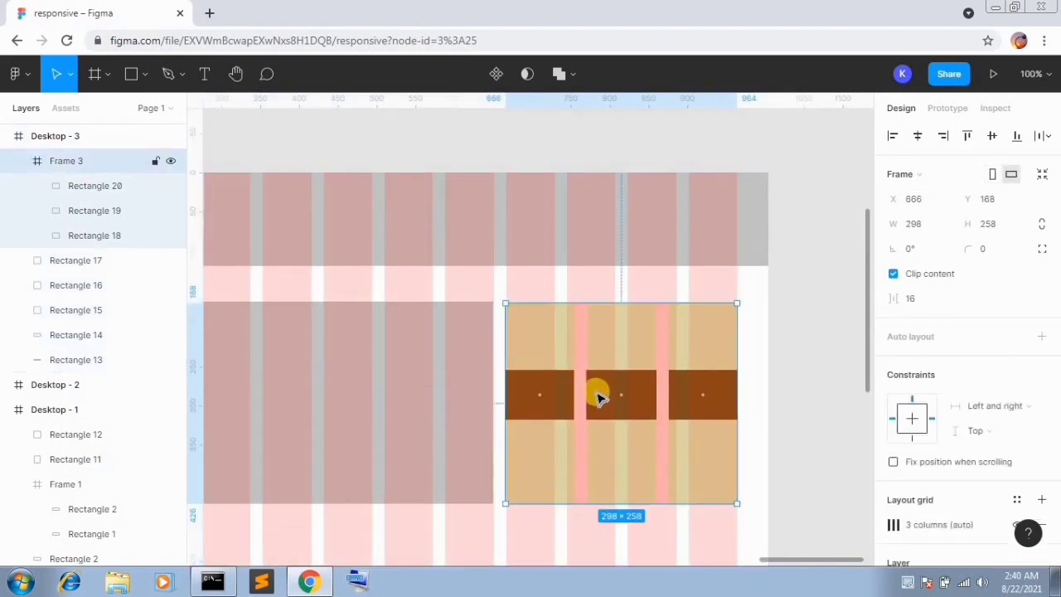
click(601, 409)
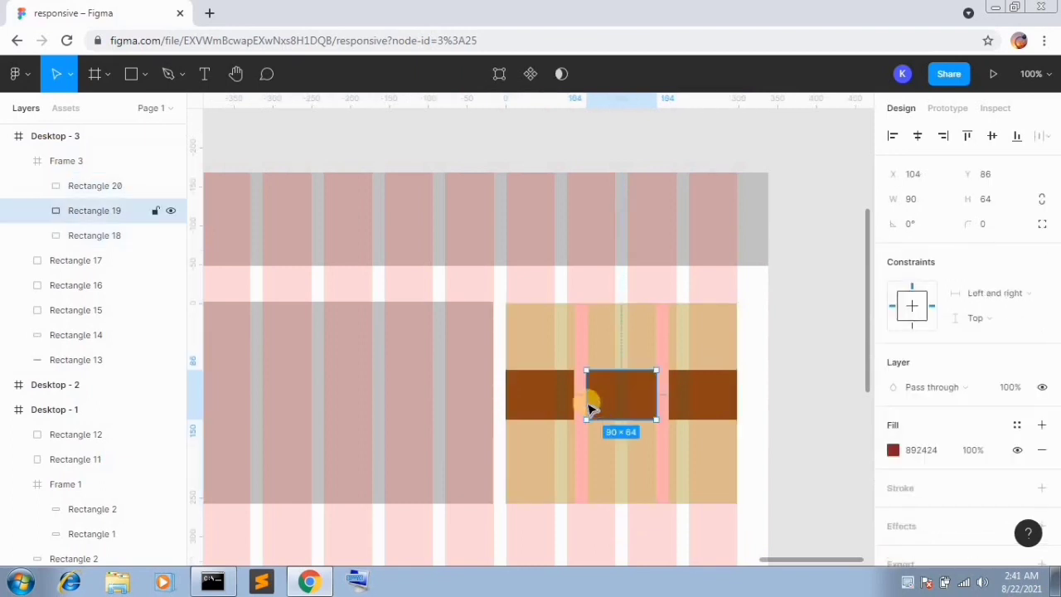
key(alt)
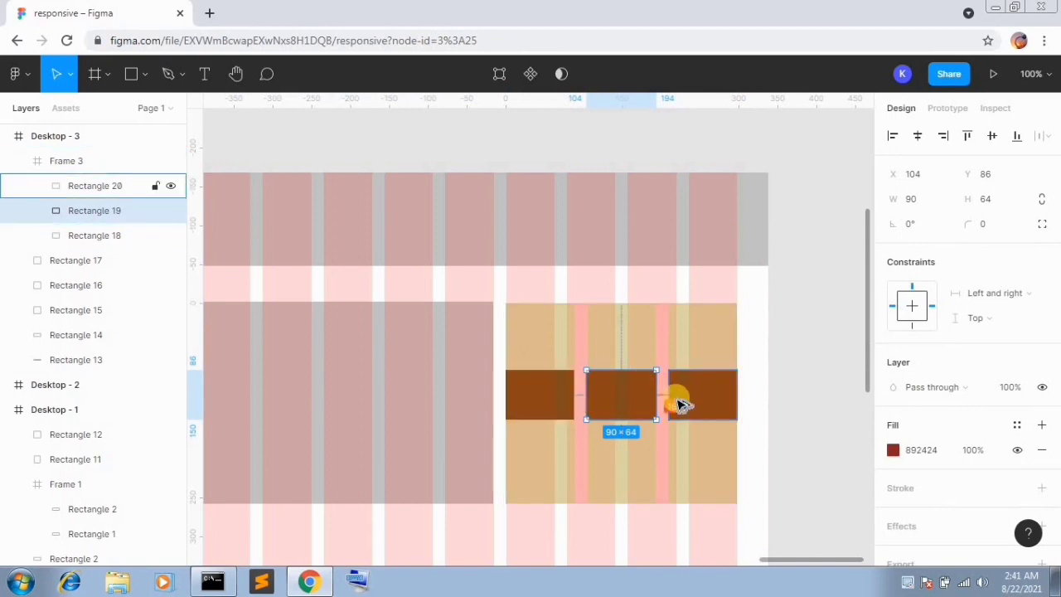
click(620, 415)
key(ctrl+plus)
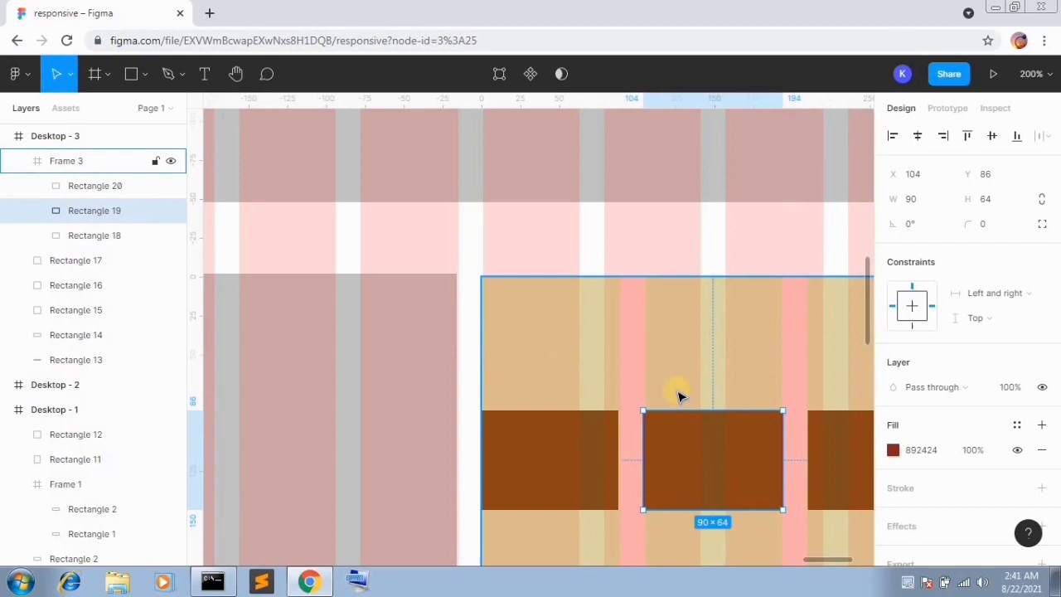
key(ctrl+minus)
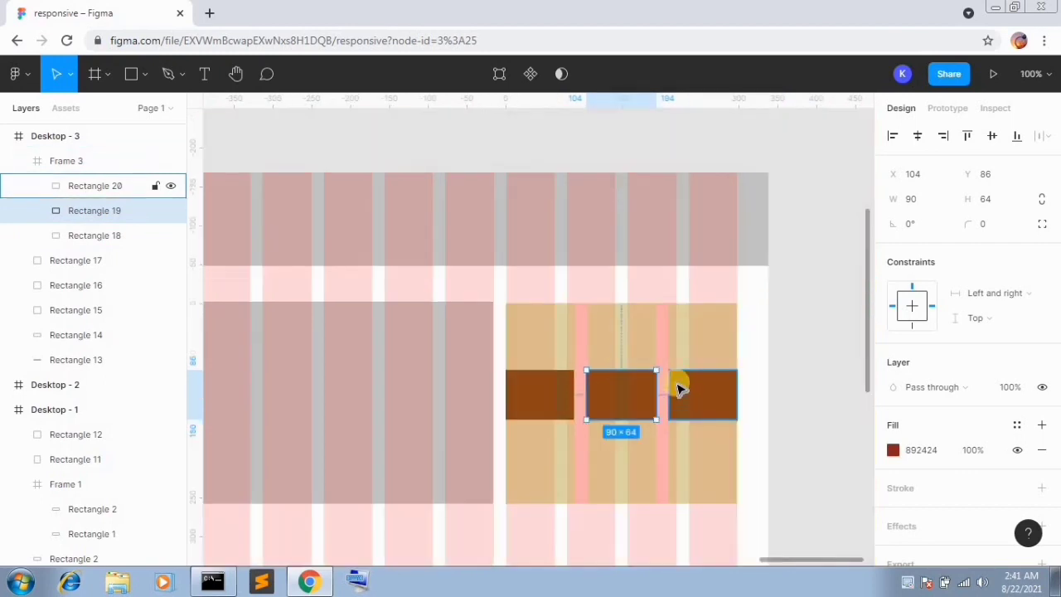
key(ctrl+minus)
Widen the Desktop - 3 frame to about 1300 and check that its contents follow the grid.
drag(476, 334, 514, 304)
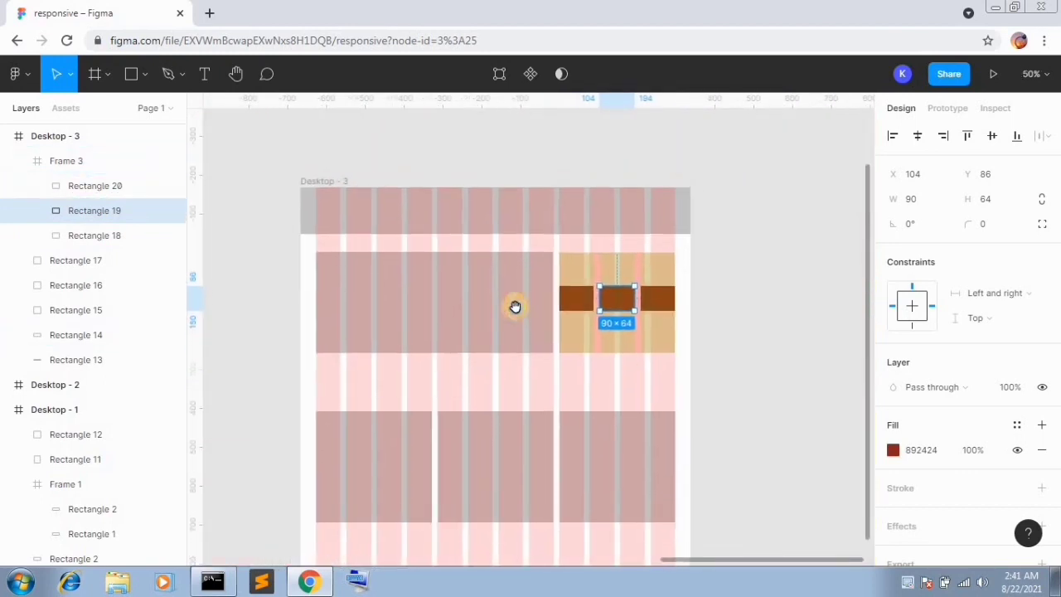
click(334, 178)
drag(697, 381, 799, 378)
scroll(750, 332, down, 4)
scroll(752, 339, up, 1)
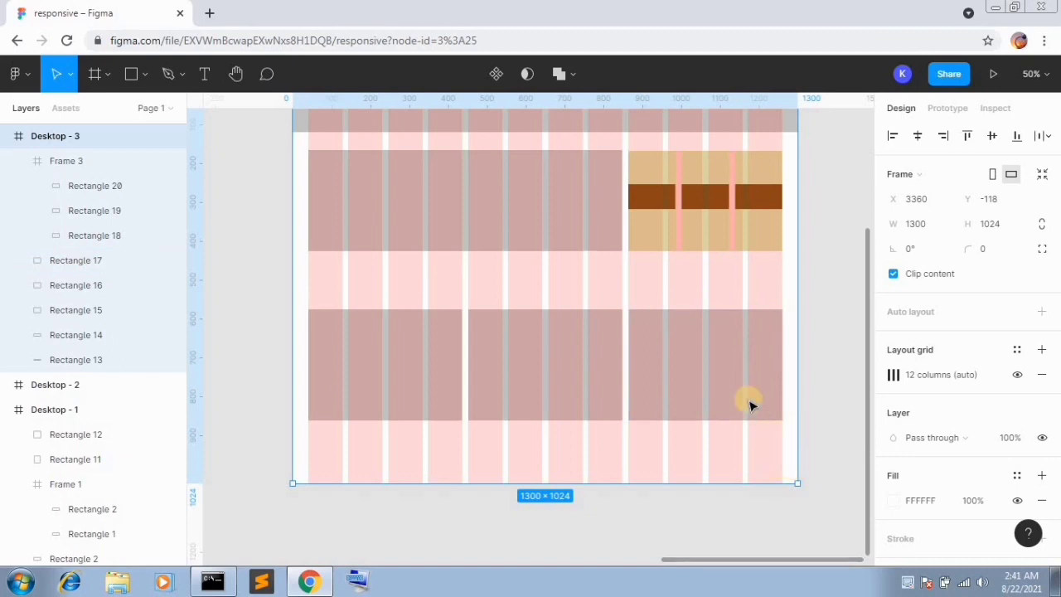
scroll(748, 415, up, 3)
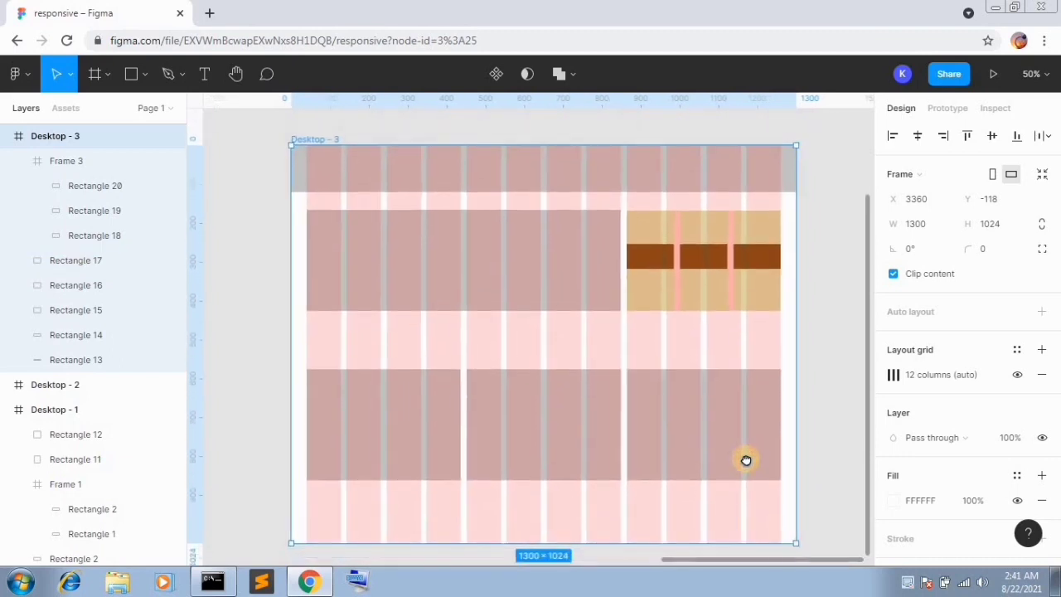
drag(747, 460, 552, 454)
click(719, 419)
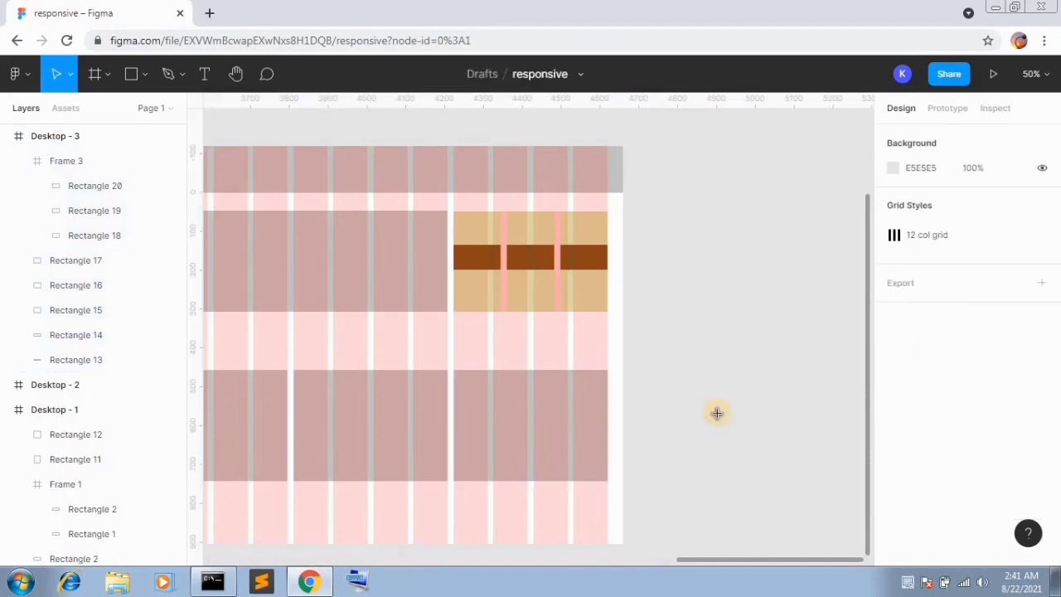
key(f)
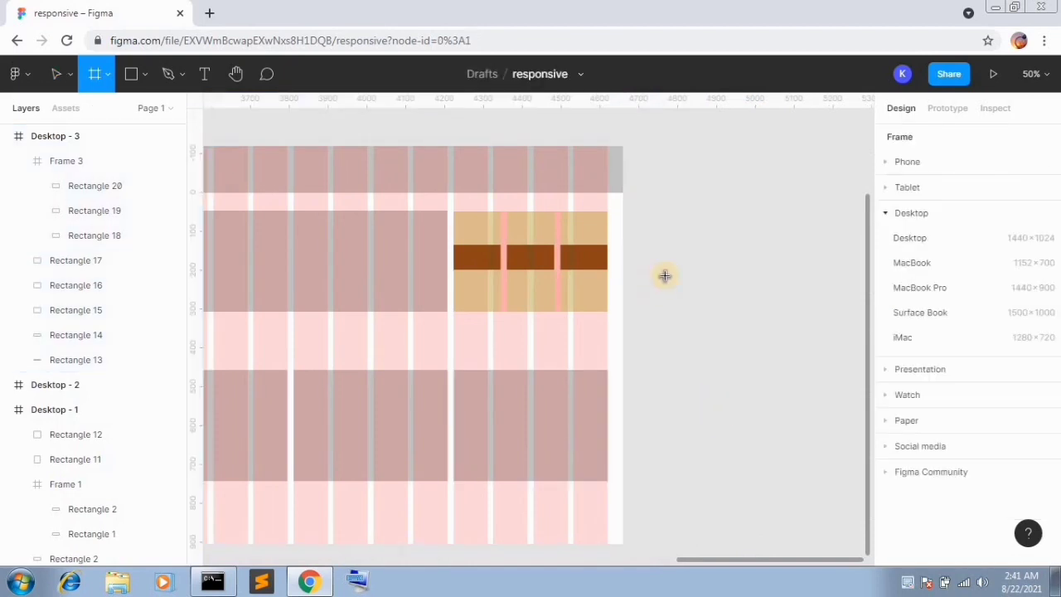
click(911, 238)
mouse_move(670, 287)
mouse_down()
mouse_move(670, 310)
mouse_move(665, 289)
mouse_up()
key(Delete)
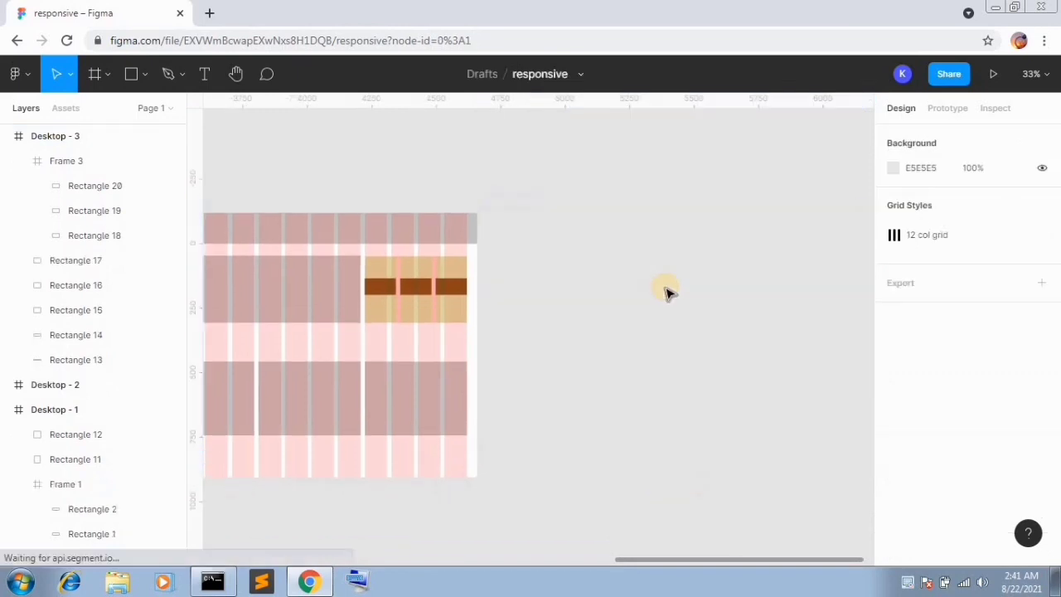
Duplicate the Desktop - 3 frame beside the original at X 4724, Y -118, and remove the copy's 12-column layout grid.
scroll(498, 266, left, 4)
scroll(497, 266, down, 1)
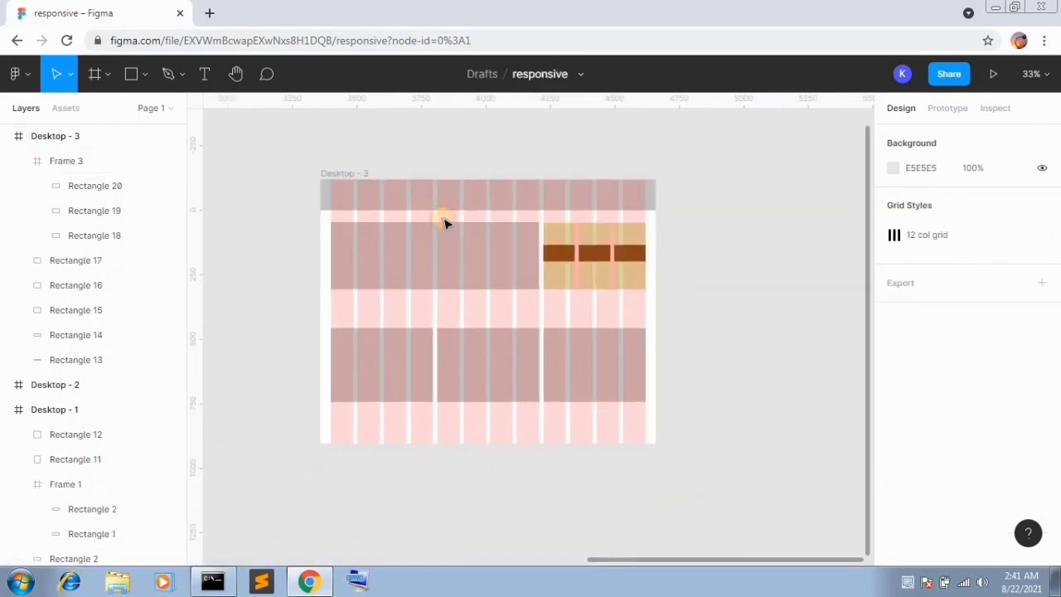
click(337, 175)
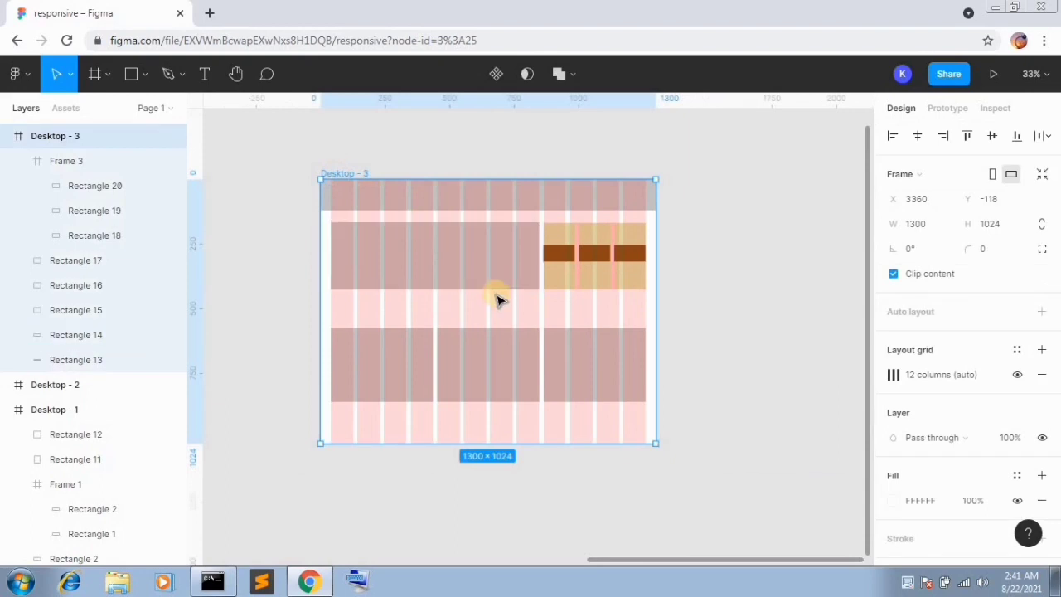
key(ctrl+z)
key(ctrl+z)
key(ctrl+z)
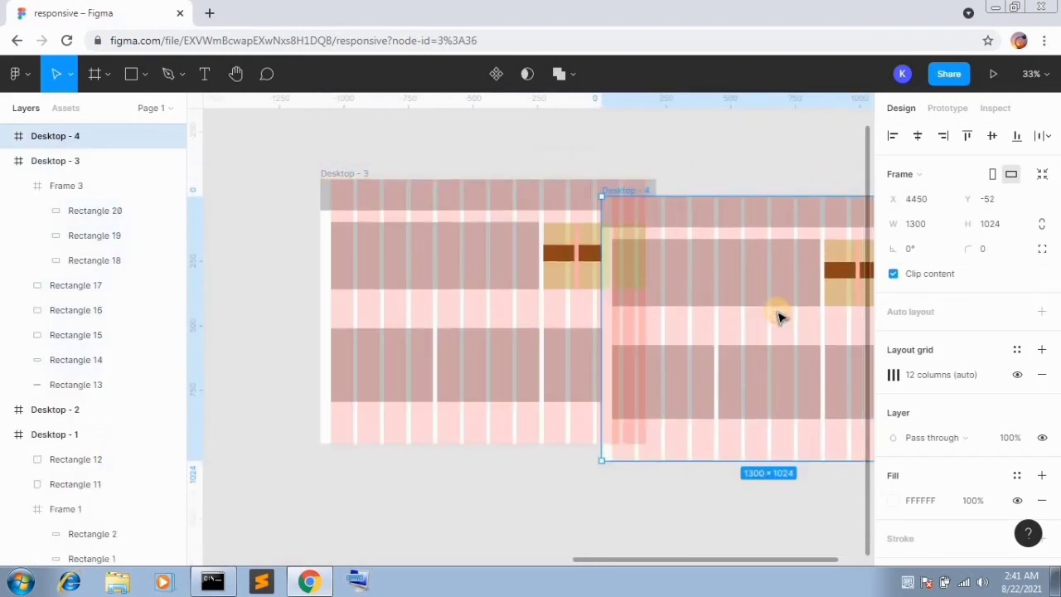
scroll(498, 332, right, 3)
drag(603, 338, 675, 320)
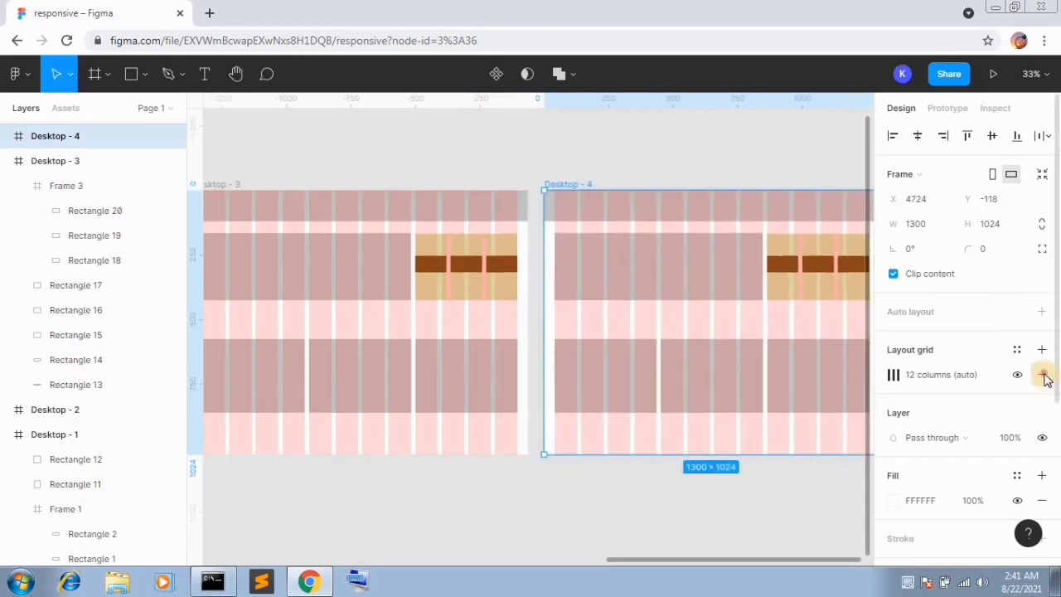
click(1043, 375)
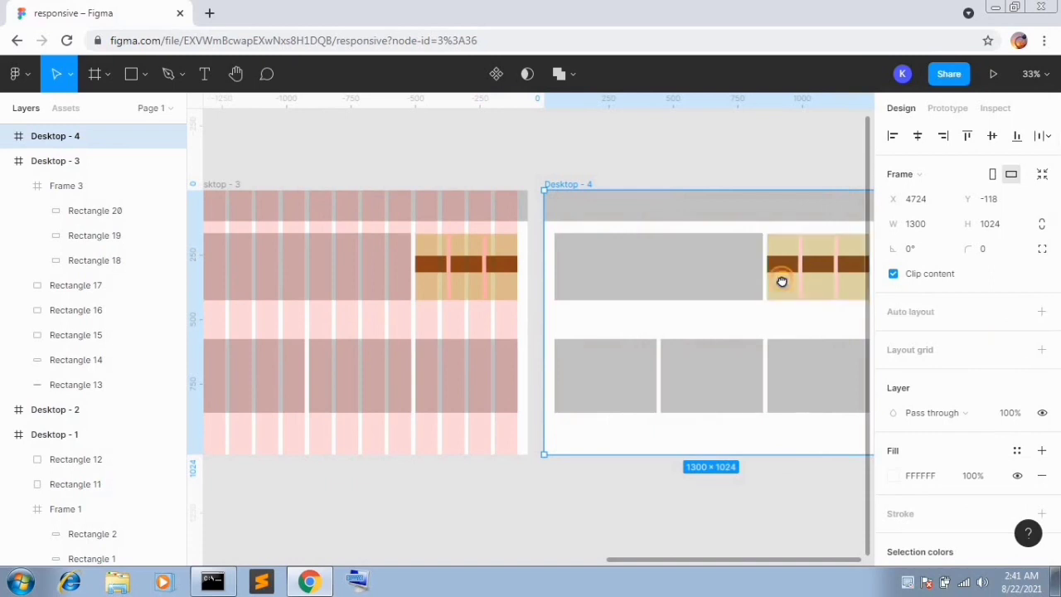
Narrow the Desktop - 4 frame to about 1197 wide and Desktop - 3 to about 805 wide to compare how their contents adapt.
drag(781, 282, 744, 281)
drag(841, 316, 816, 311)
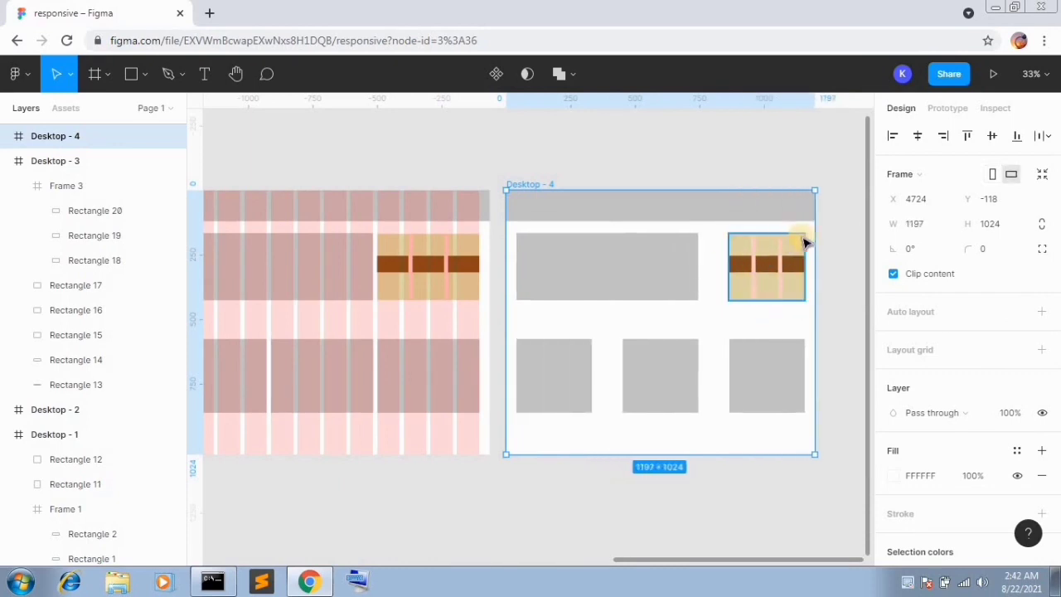
drag(530, 365, 637, 353)
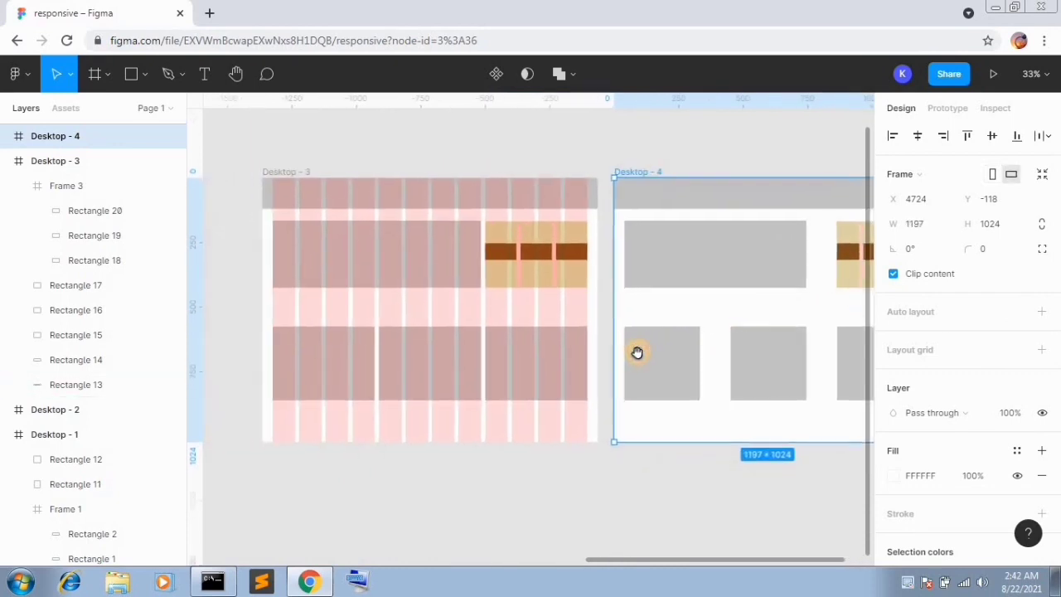
click(287, 174)
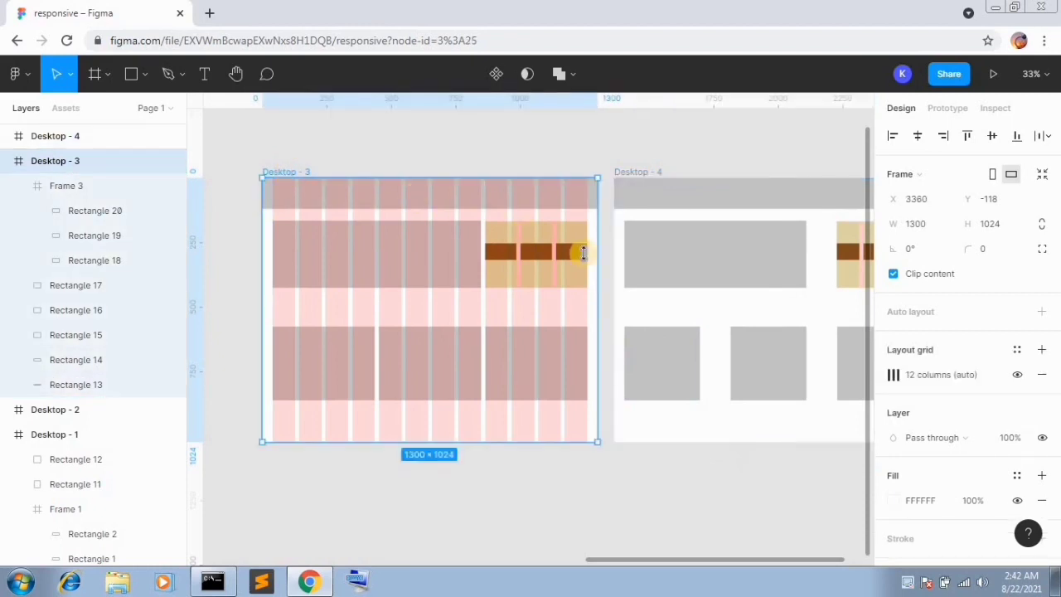
drag(591, 271, 470, 269)
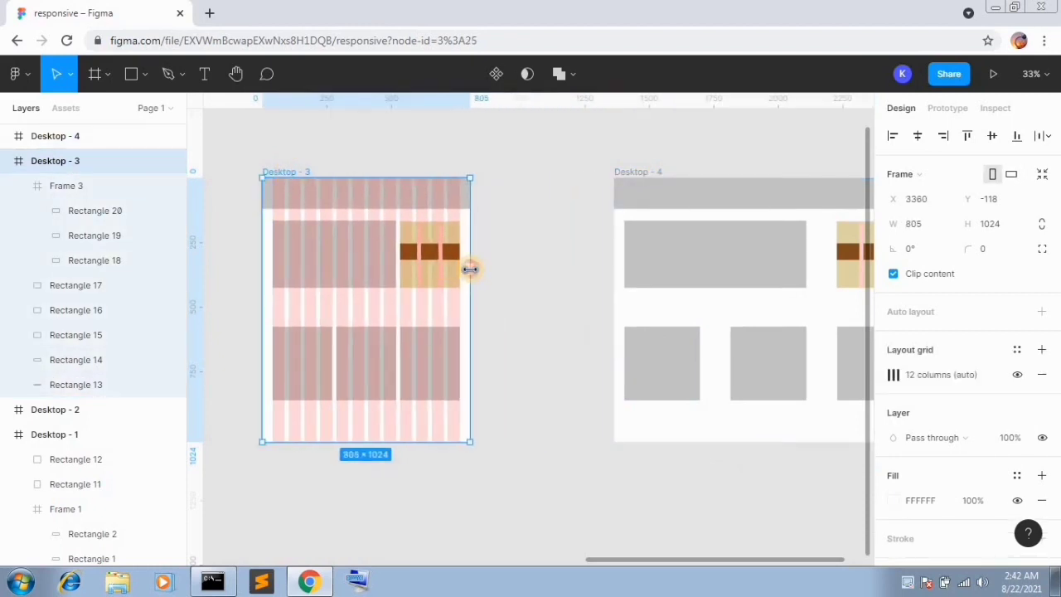
Move the Desktop - 4 frame to X 4228 beside Desktop - 3, narrow it to about 994, and widen it to about 1380.
click(655, 172)
scroll(800, 279, right, 2)
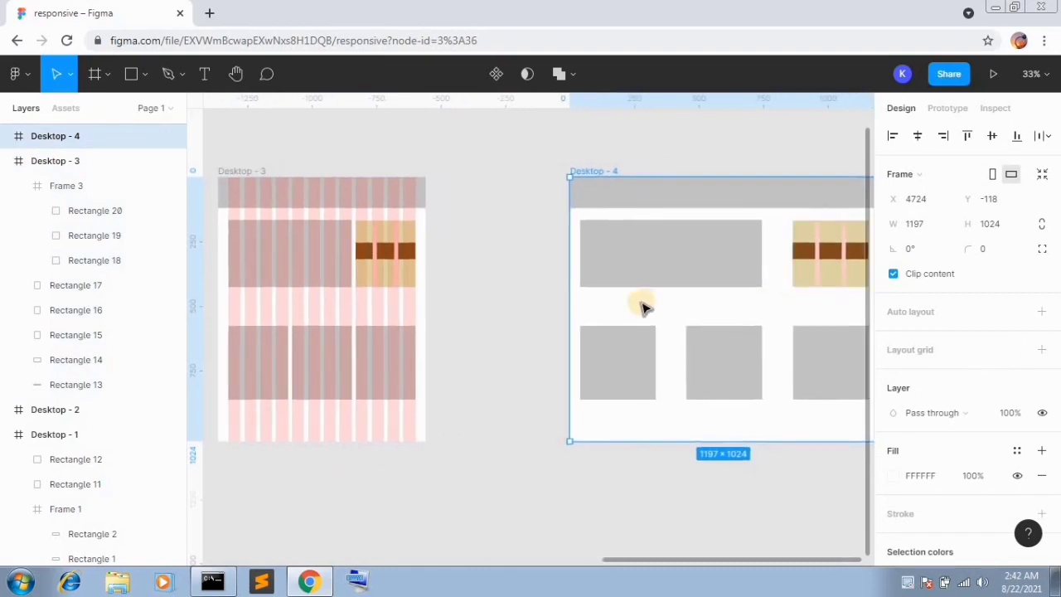
drag(578, 298, 483, 299)
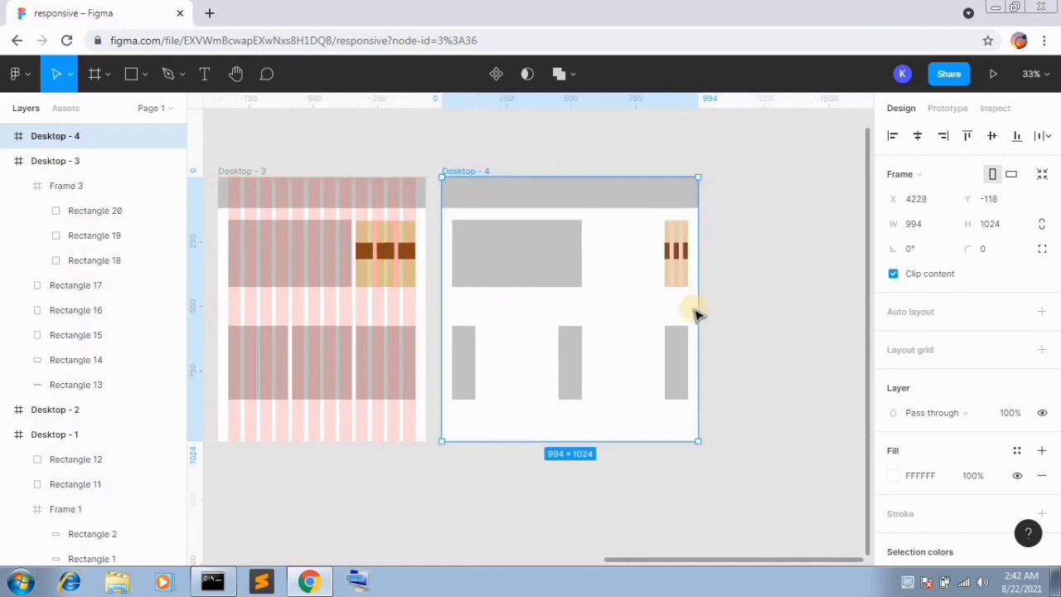
drag(700, 307, 626, 311)
drag(579, 305, 750, 289)
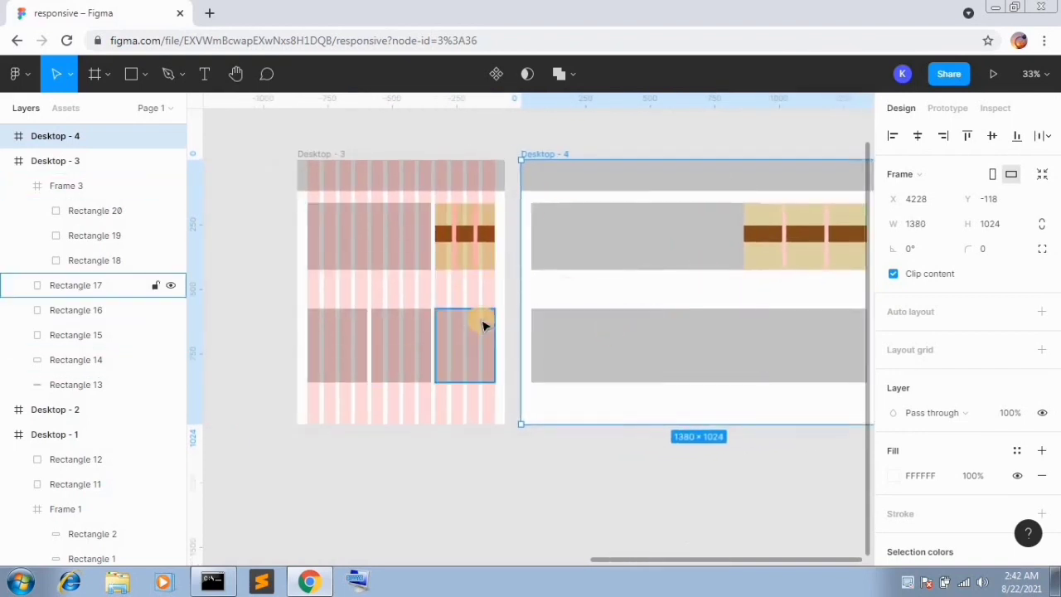
Widen the Desktop - 3 frame to about 1224 and shift Desktop - 4 further right so the two frames do not overlap.
click(304, 155)
drag(505, 296, 555, 302)
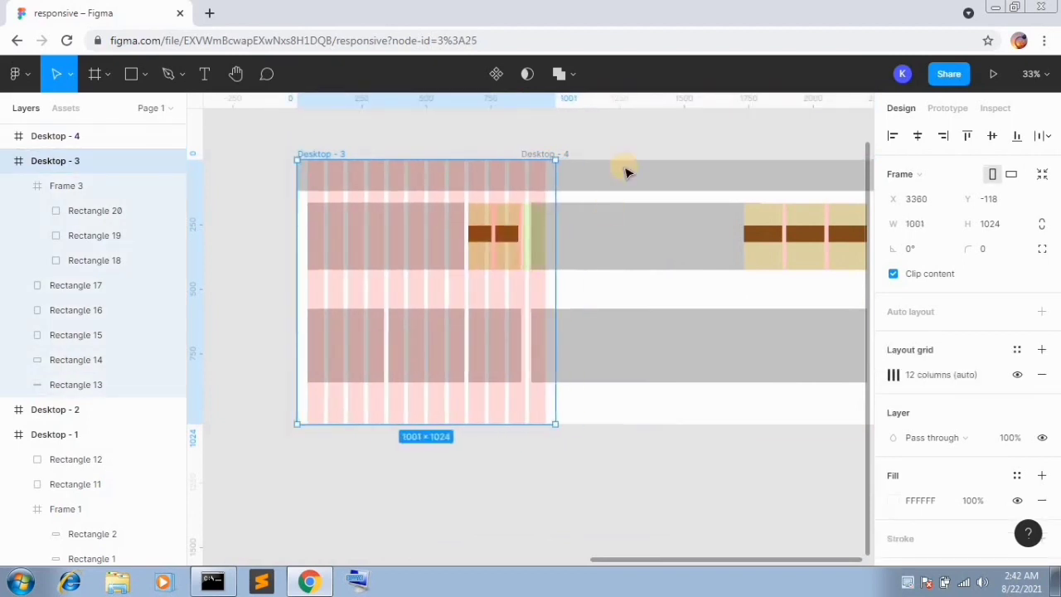
click(568, 155)
drag(663, 288, 761, 286)
click(326, 157)
drag(559, 274, 611, 294)
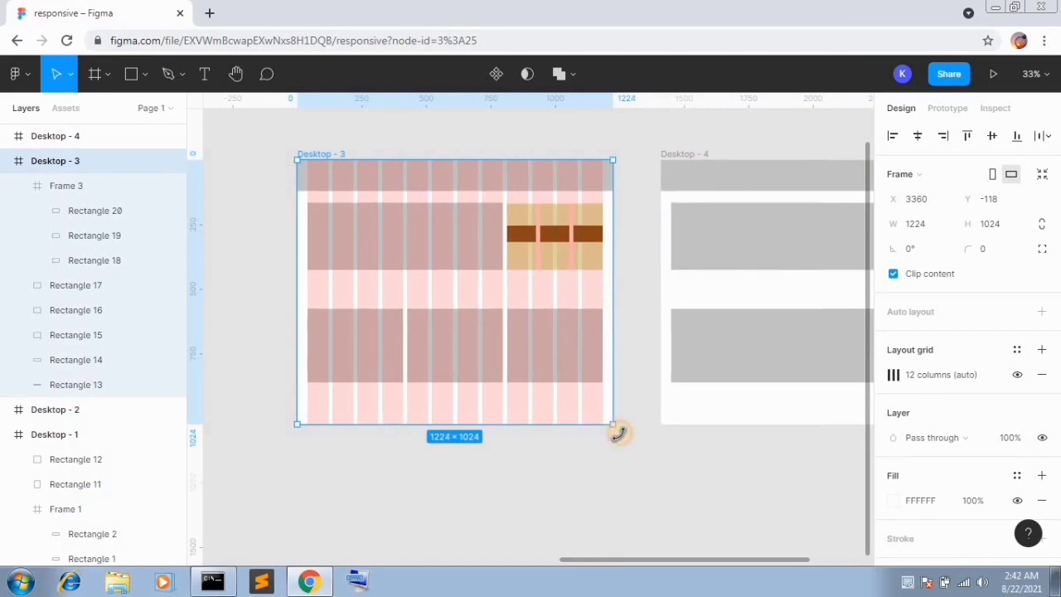